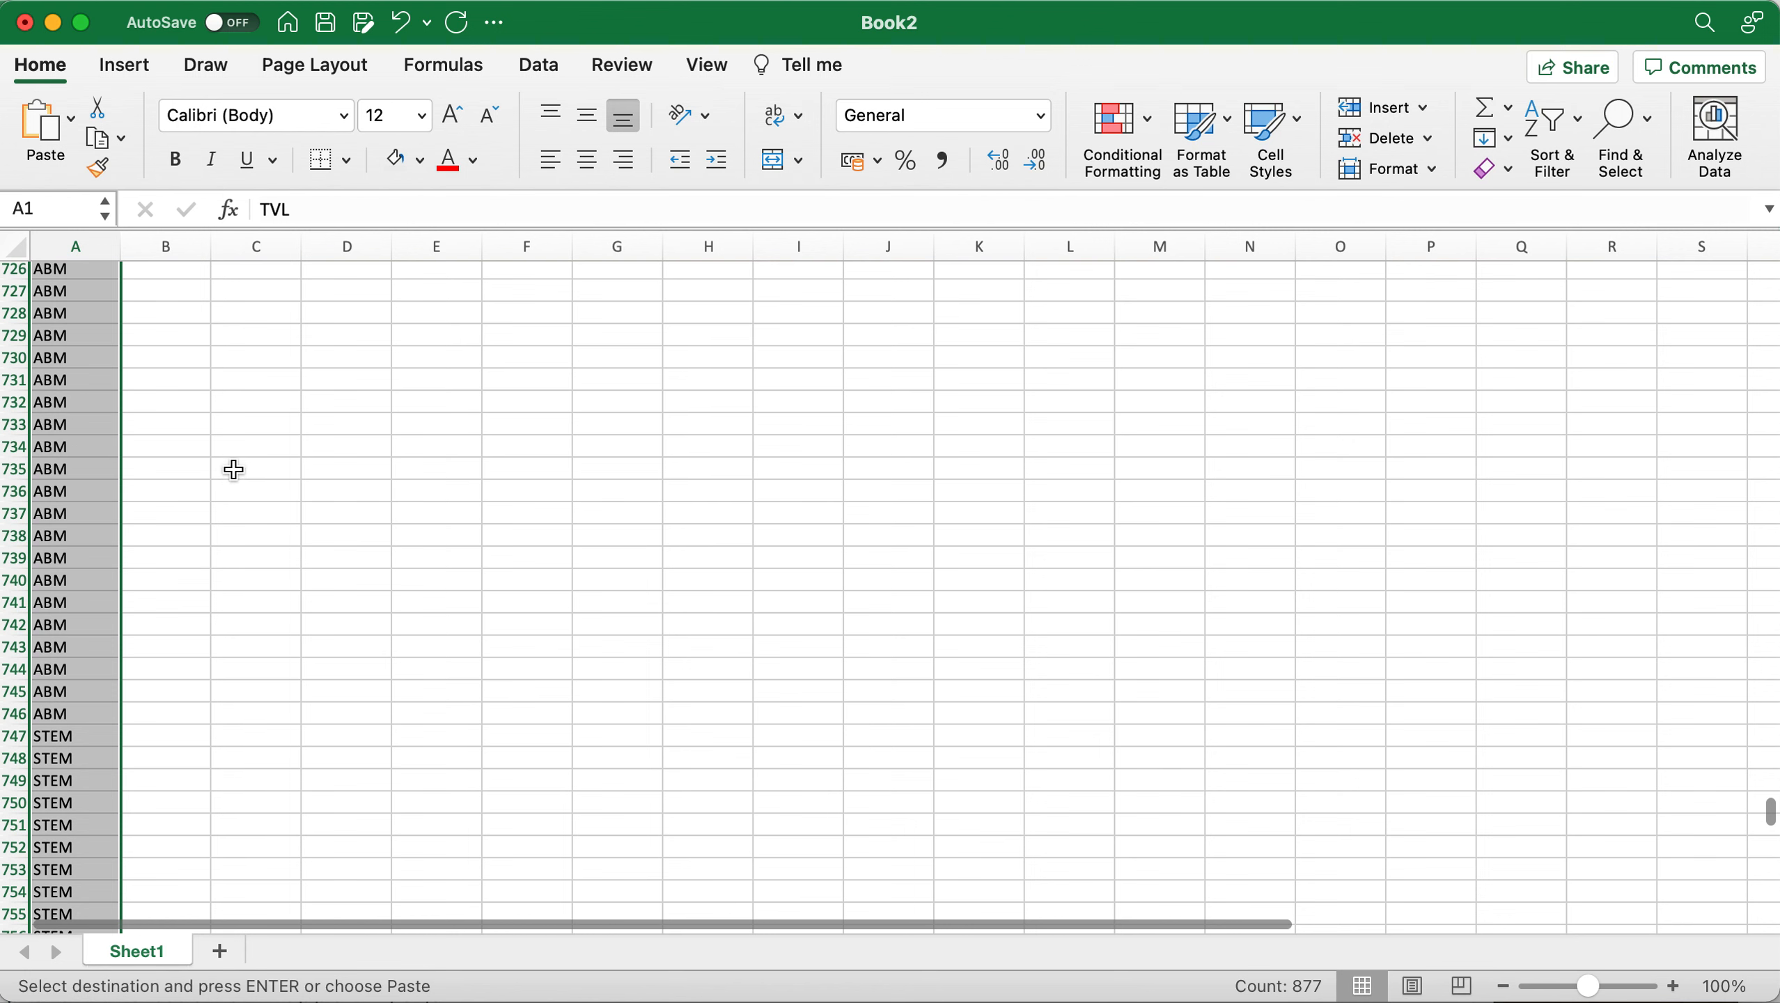
Return to the start of the strand list in column A and select cell A1.
{"action": "scroll", "coordinate": [235, 471], "scroll_direction": "up", "scroll_amount": 20}
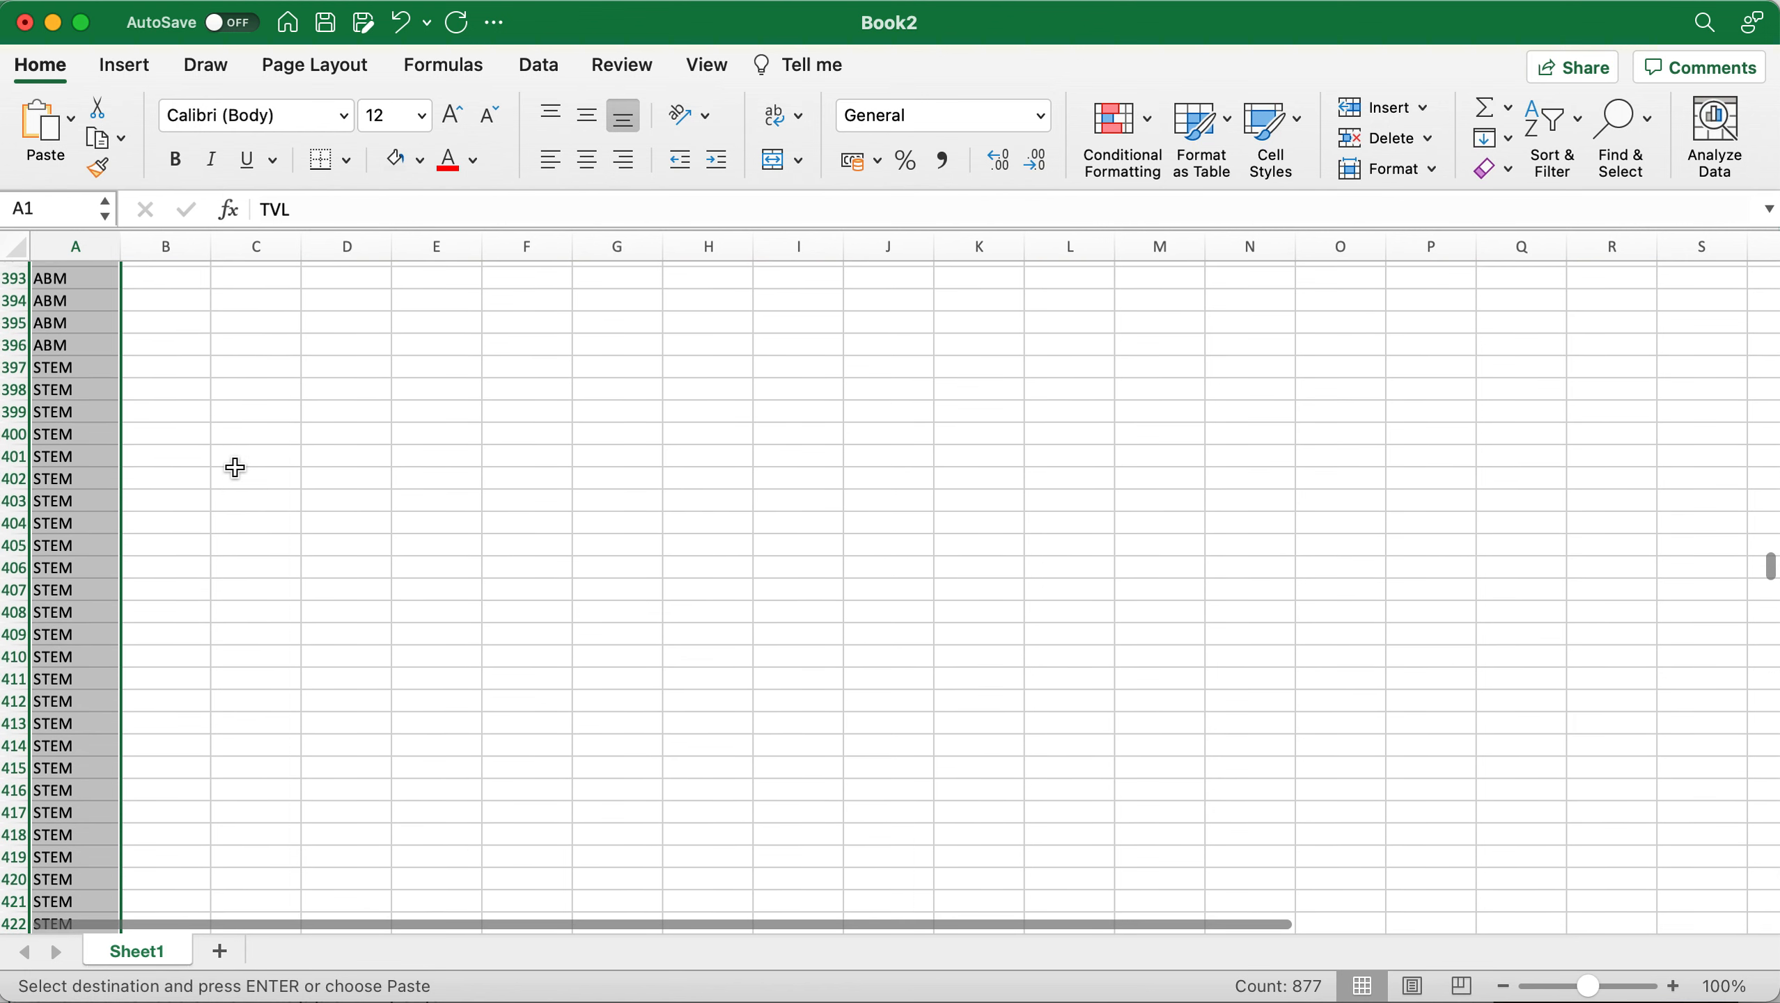
{"action": "scroll", "coordinate": [236, 470], "scroll_direction": "up", "scroll_amount": 5}
{"action": "scroll", "coordinate": [233, 395], "scroll_direction": "up", "scroll_amount": 6}
{"action": "left_click", "coordinate": [248, 386]}
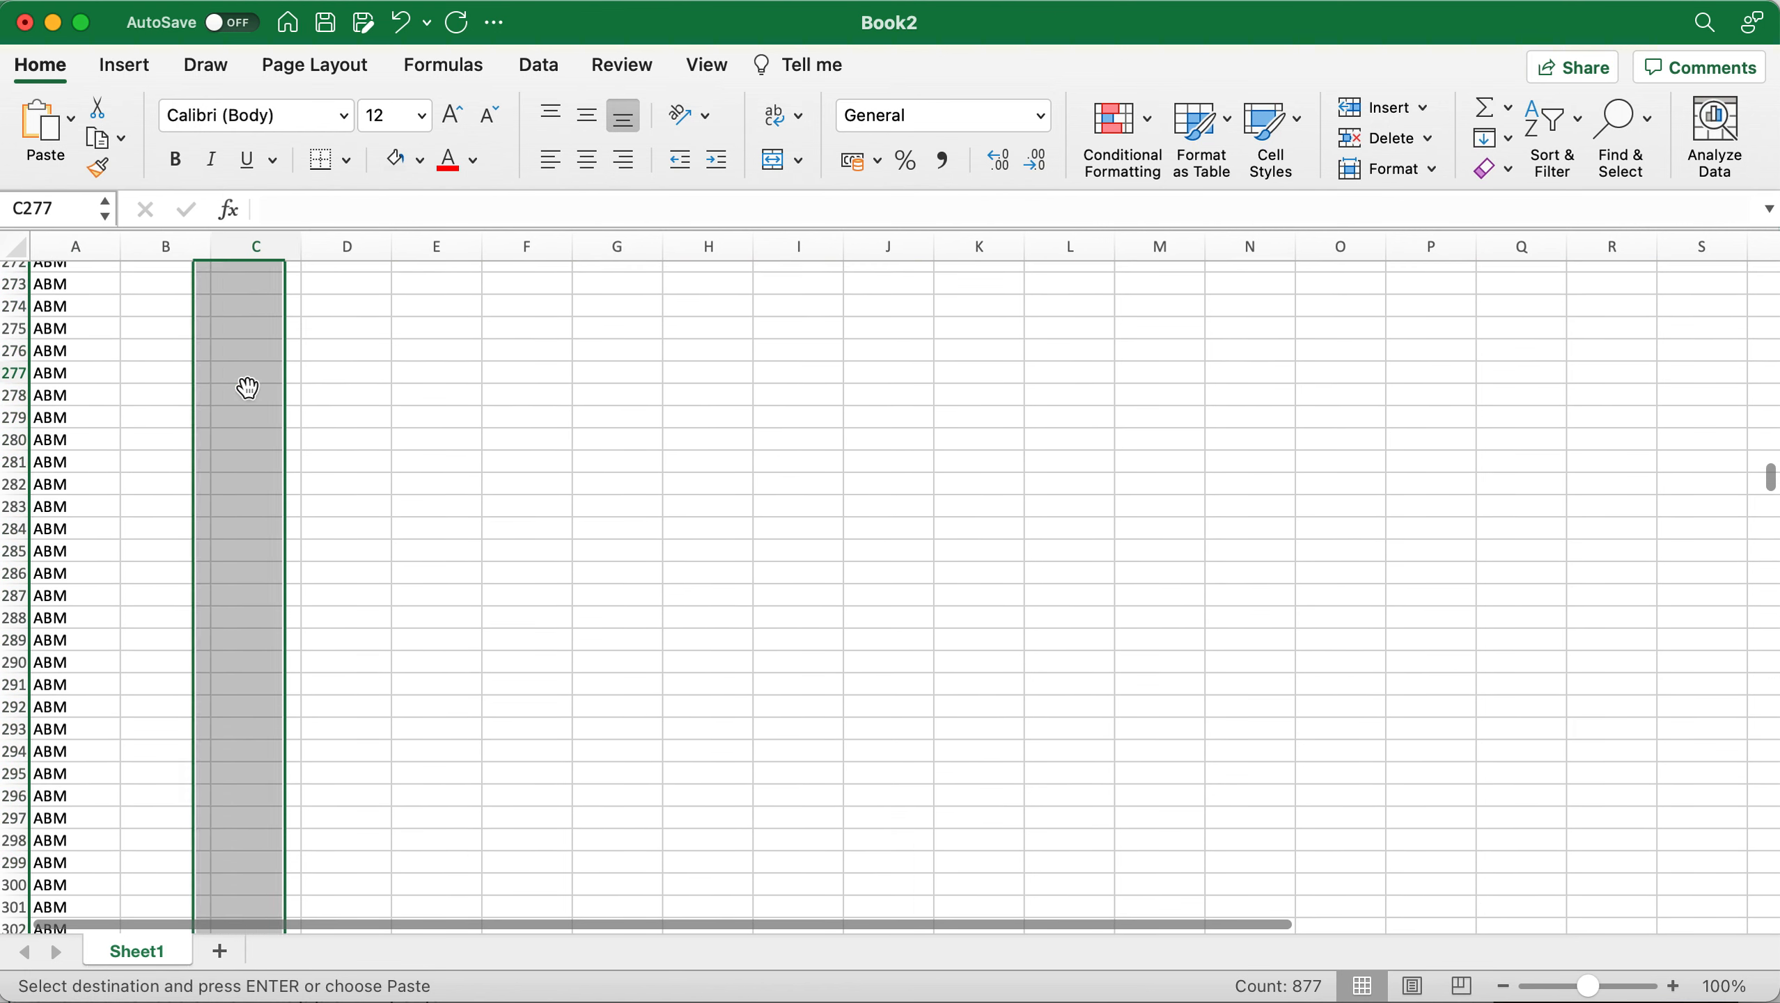
{"action": "scroll", "coordinate": [249, 390], "scroll_direction": "up", "scroll_amount": 10}
{"action": "scroll", "coordinate": [249, 390], "scroll_direction": "up", "scroll_amount": 20}
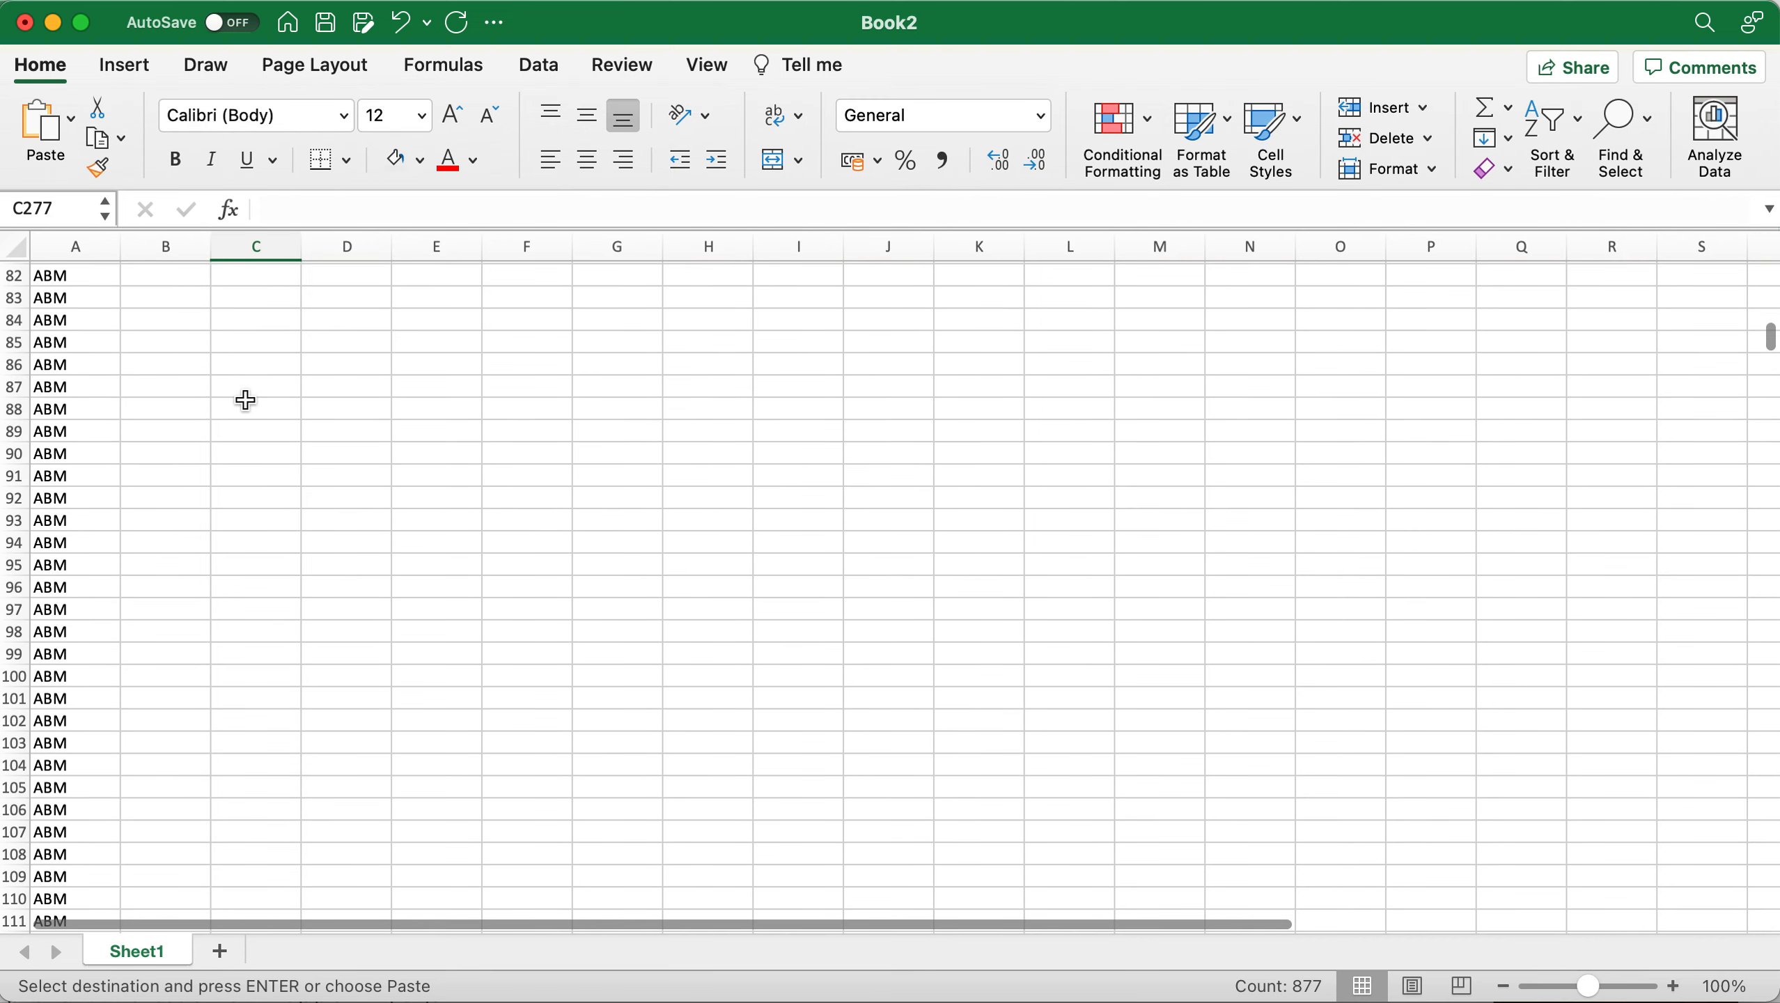
{"action": "scroll", "coordinate": [247, 398], "scroll_direction": "up", "scroll_amount": 2}
{"action": "left_click", "coordinate": [103, 274]}
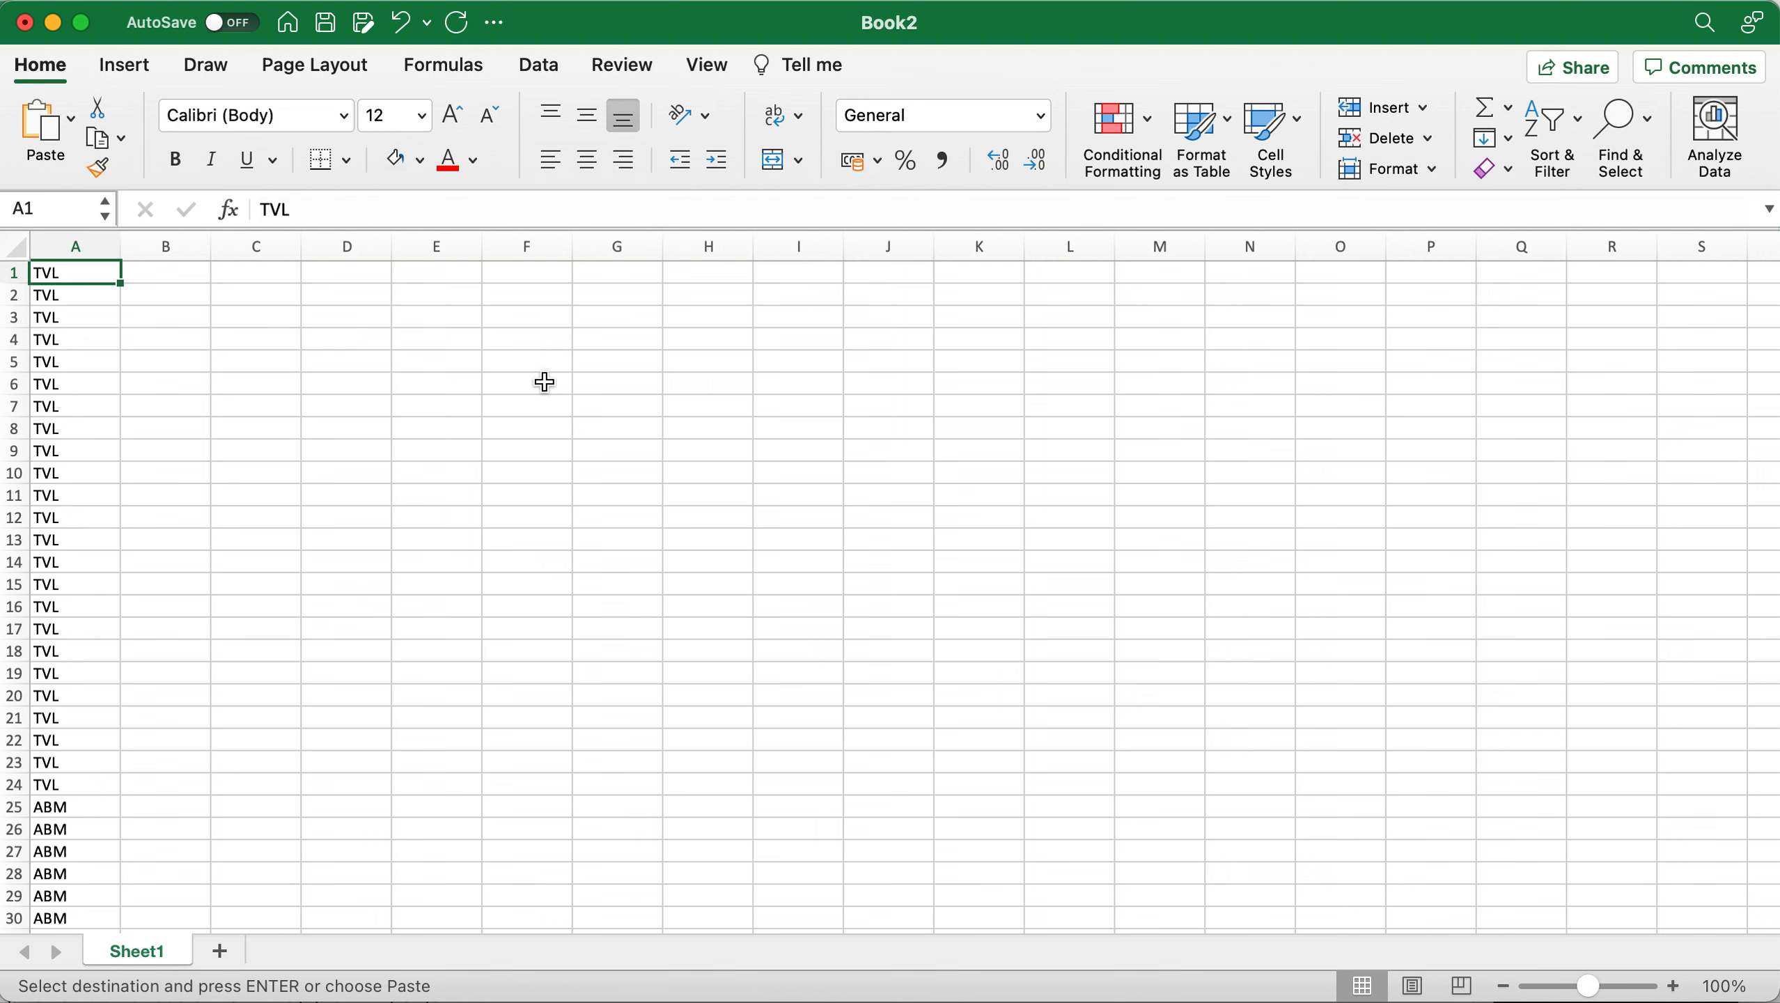
Select the complete strand list in column A, cells A1 through A877.
{"action": "left_click_drag", "start_coordinate": [68, 274], "coordinate": [99, 829]}
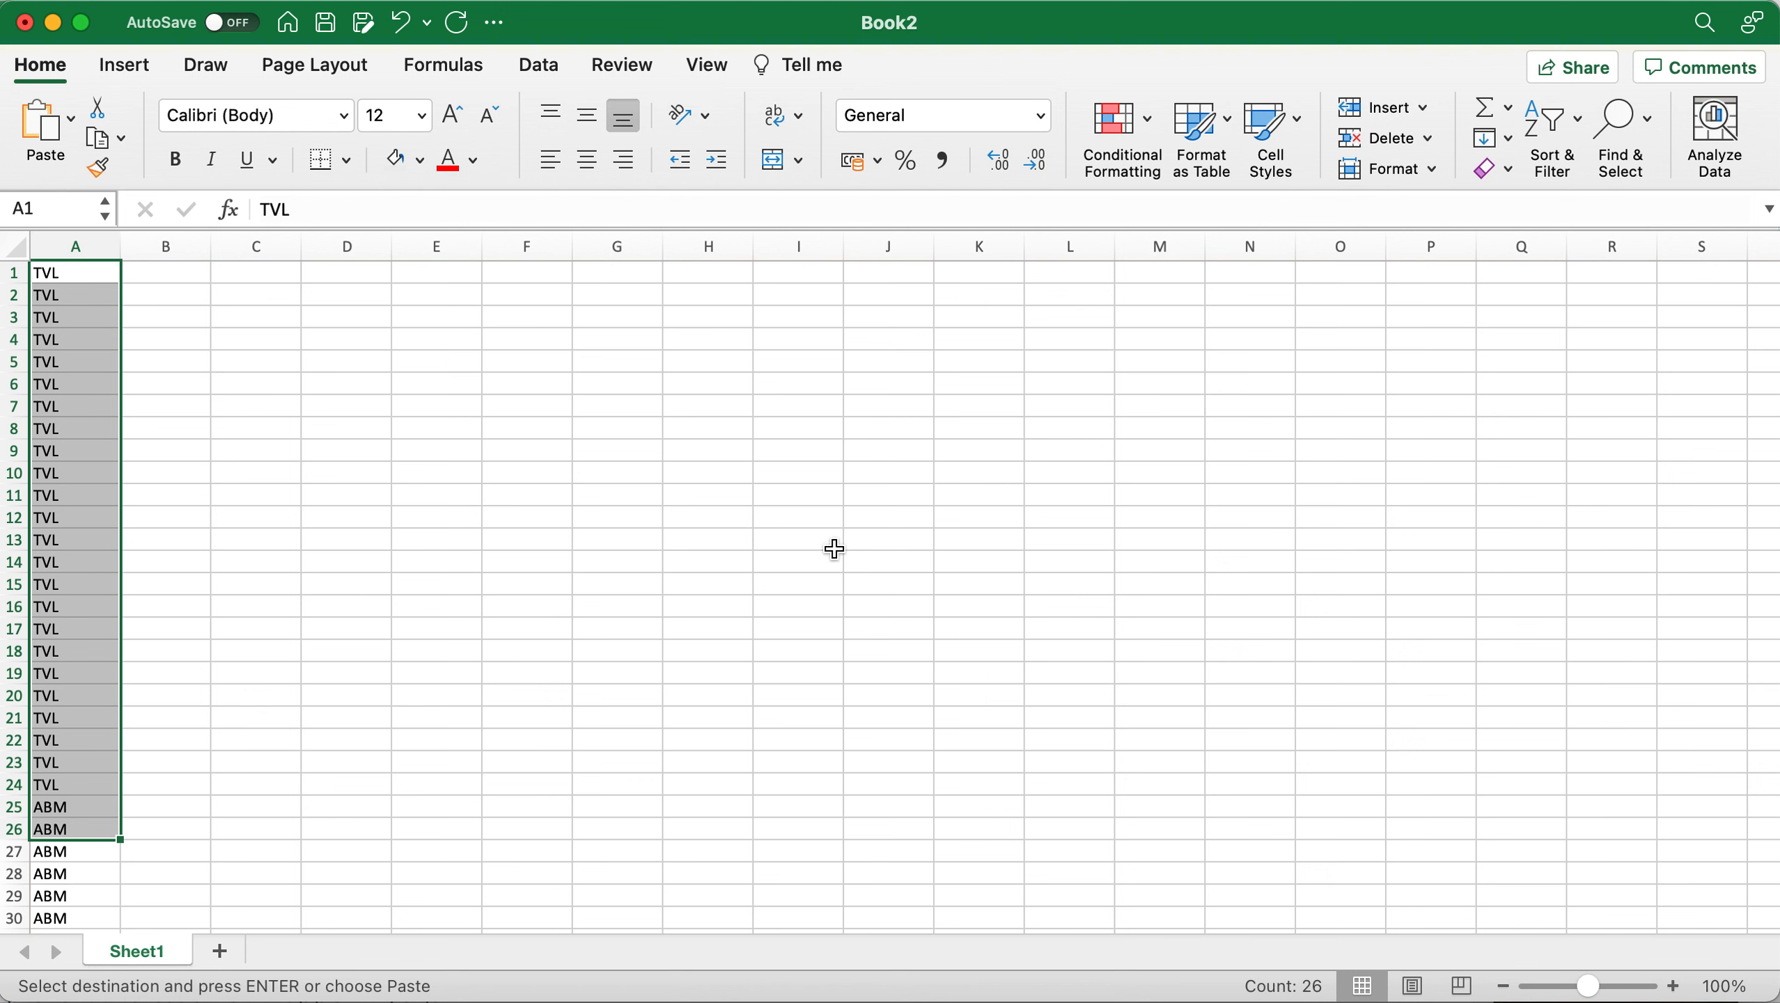
{"action": "left_click_drag", "start_coordinate": [1773, 289], "coordinate": [1776, 900]}
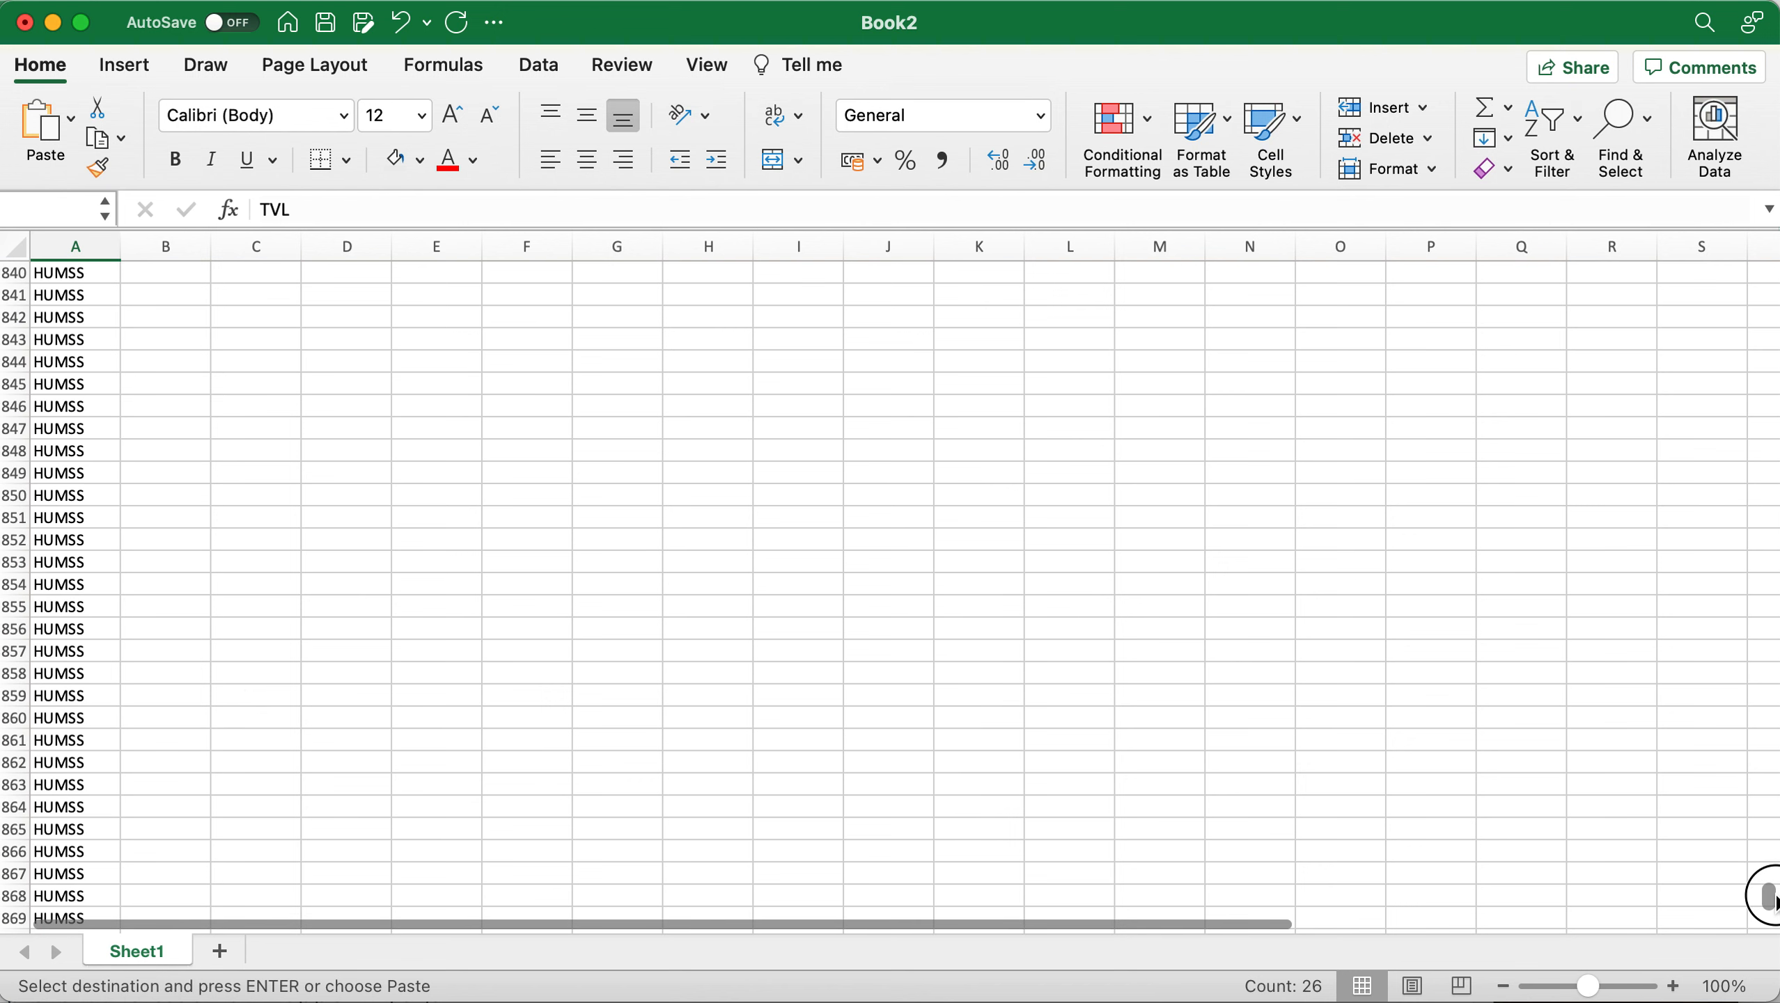
{"action": "scroll", "coordinate": [193, 665], "scroll_direction": "down", "scroll_amount": 1}
{"action": "scroll", "coordinate": [193, 666], "scroll_direction": "down", "scroll_amount": 5}
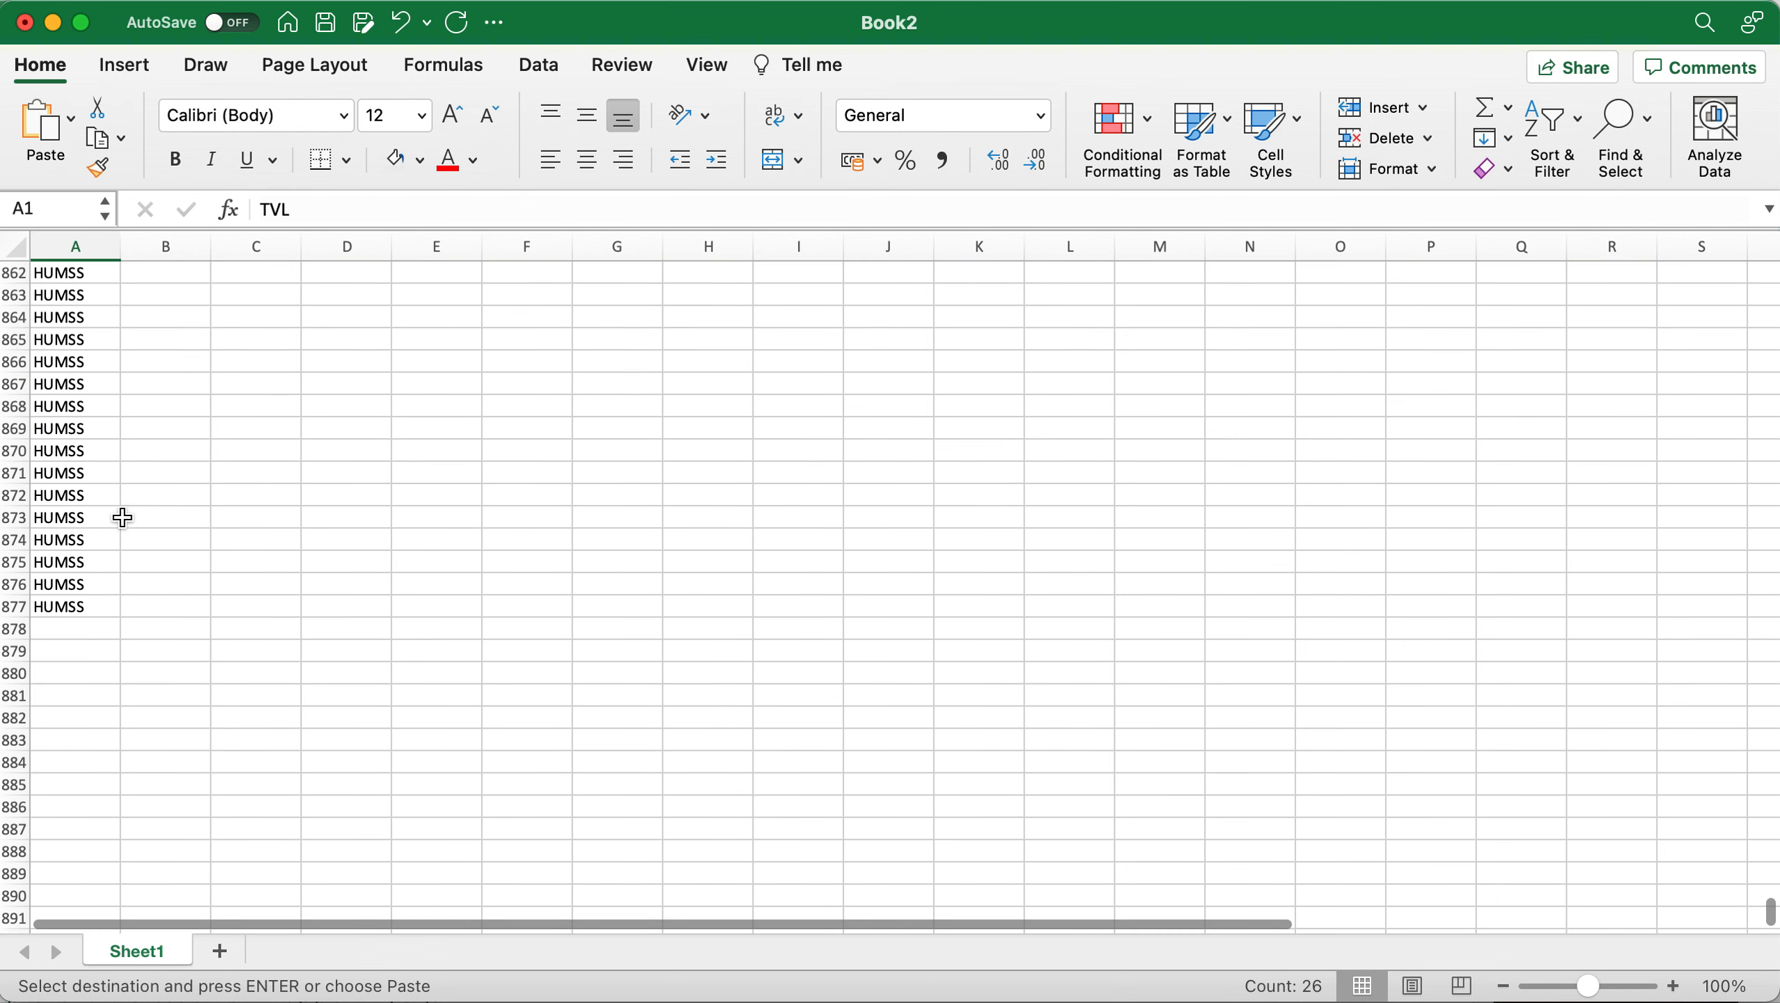
{"action": "left_click", "coordinate": [87, 604], "text": "shift"}
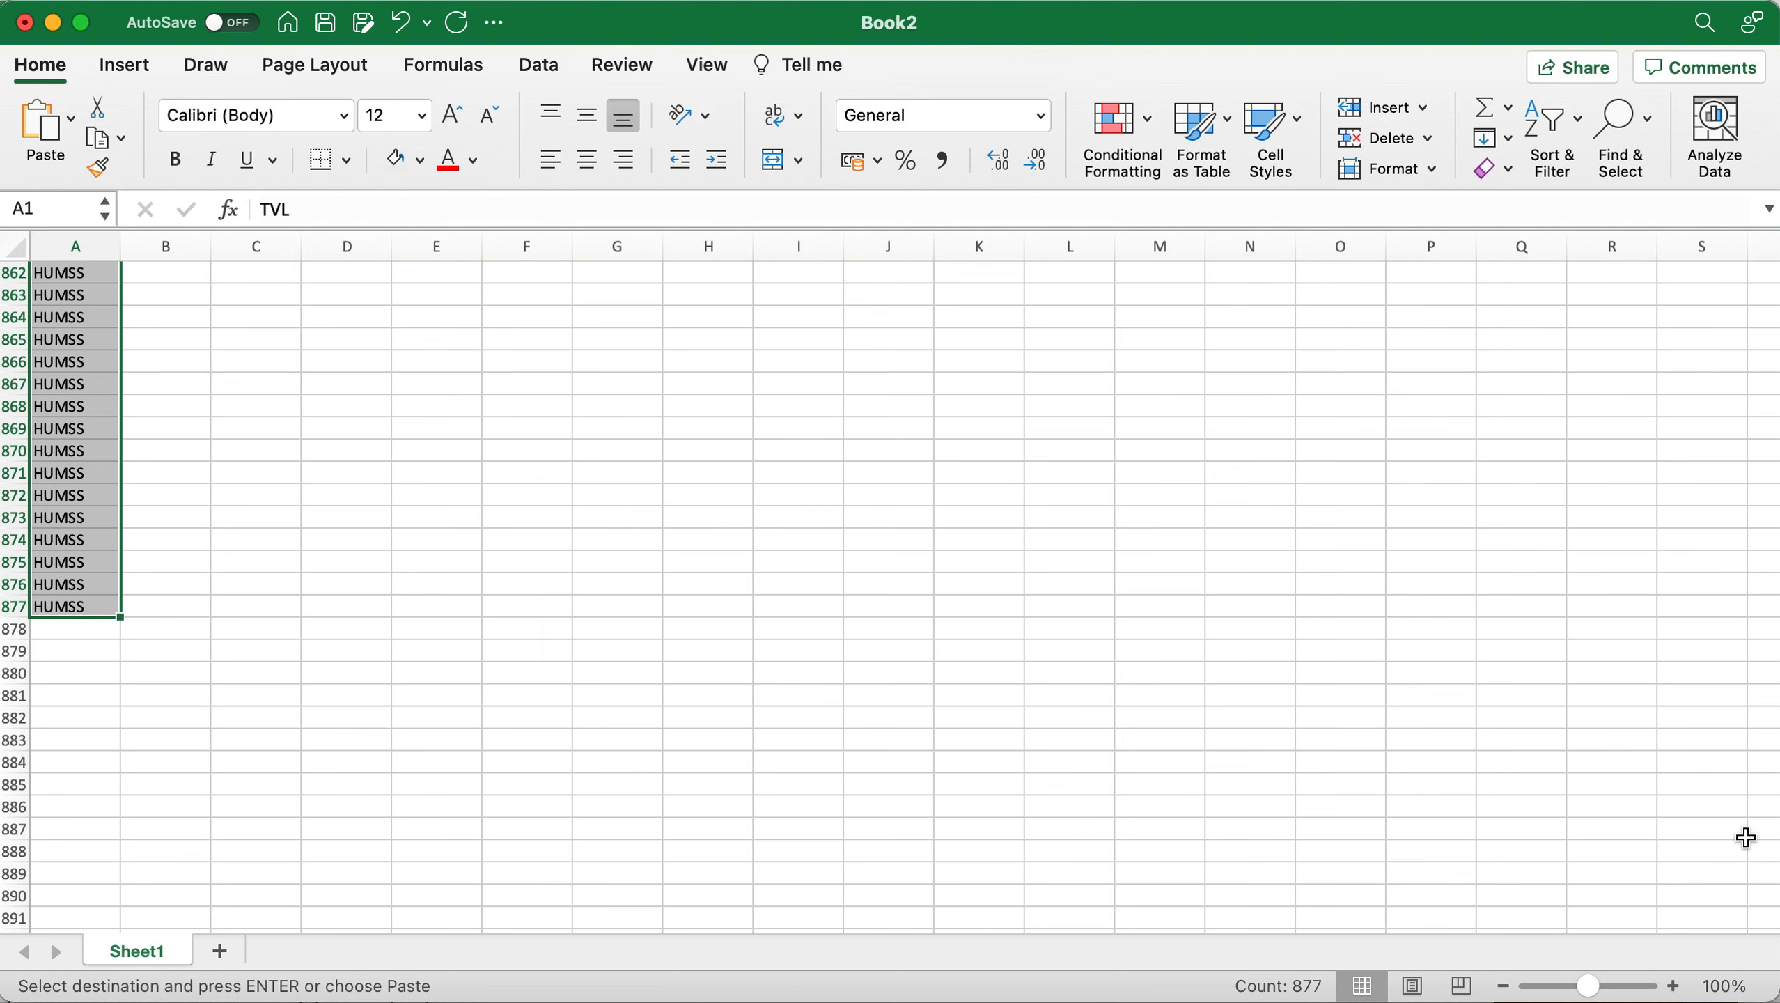
{"action": "scroll", "coordinate": [1759, 862], "scroll_direction": "up", "scroll_amount": 5}
{"action": "left_click_drag", "start_coordinate": [1772, 900], "coordinate": [1770, 288]}
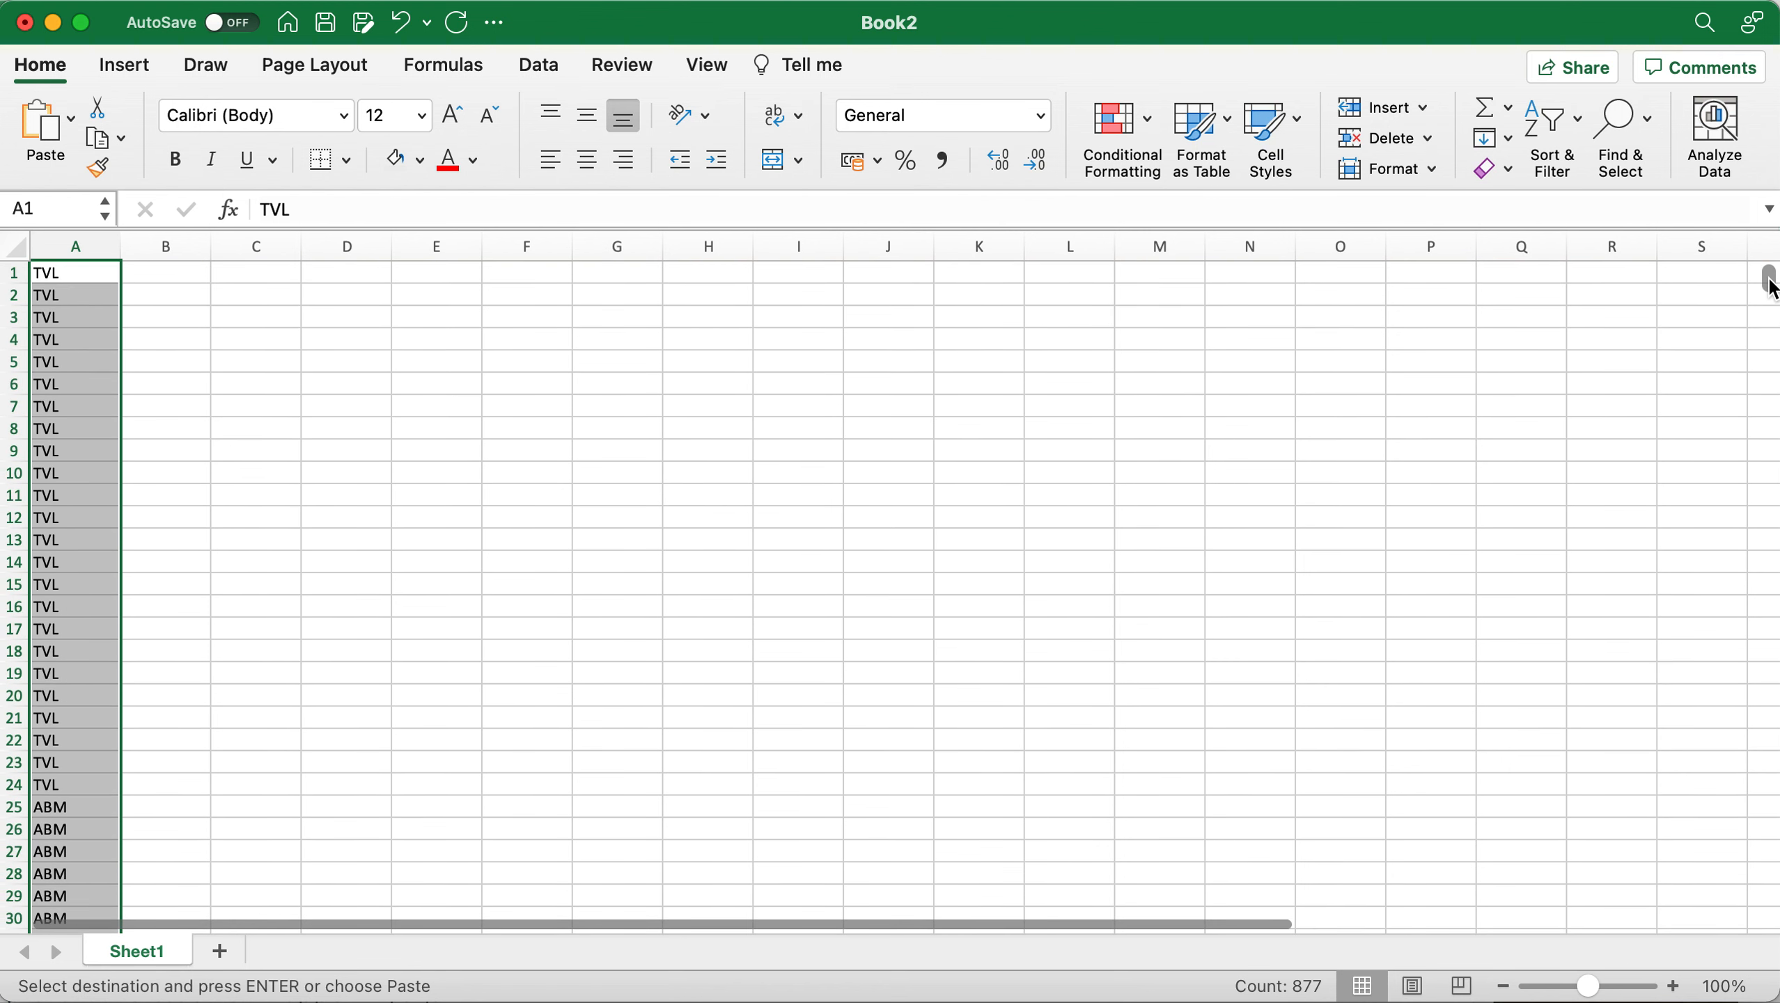
Create a PivotChart from the range Sheet1!$A$1:$A$877, placed on a new worksheet.
{"action": "left_click", "coordinate": [138, 73]}
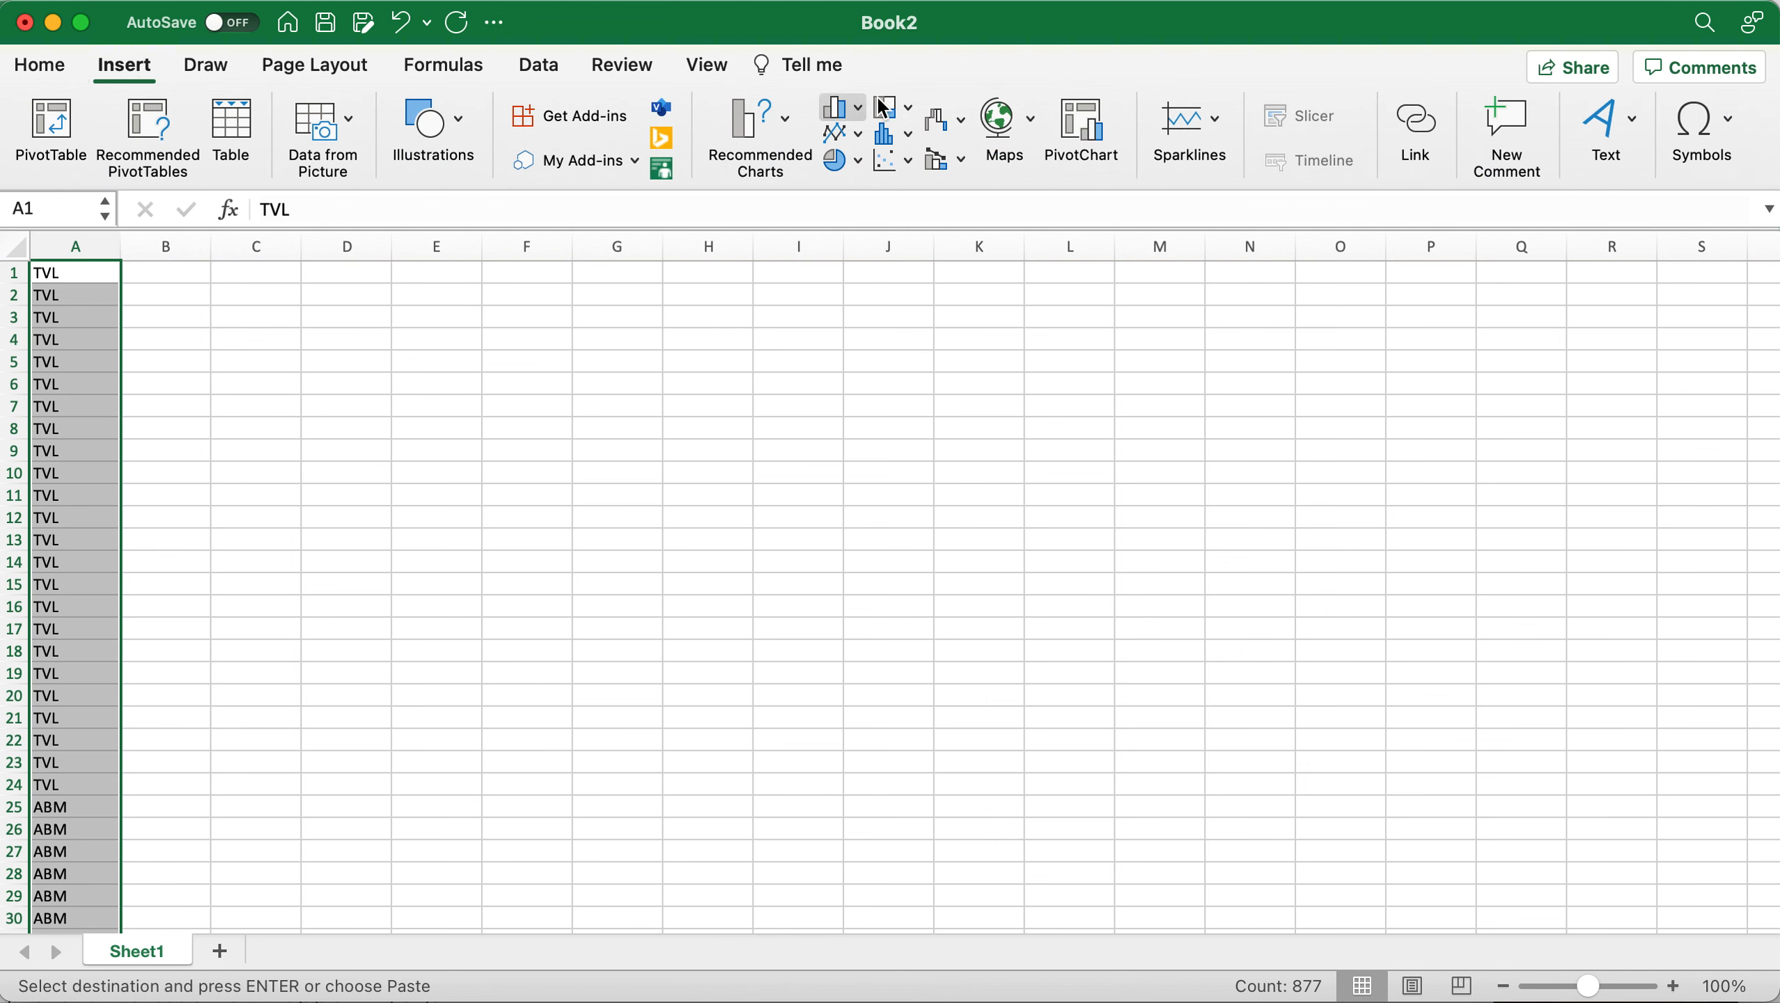
{"action": "left_click", "coordinate": [1099, 130]}
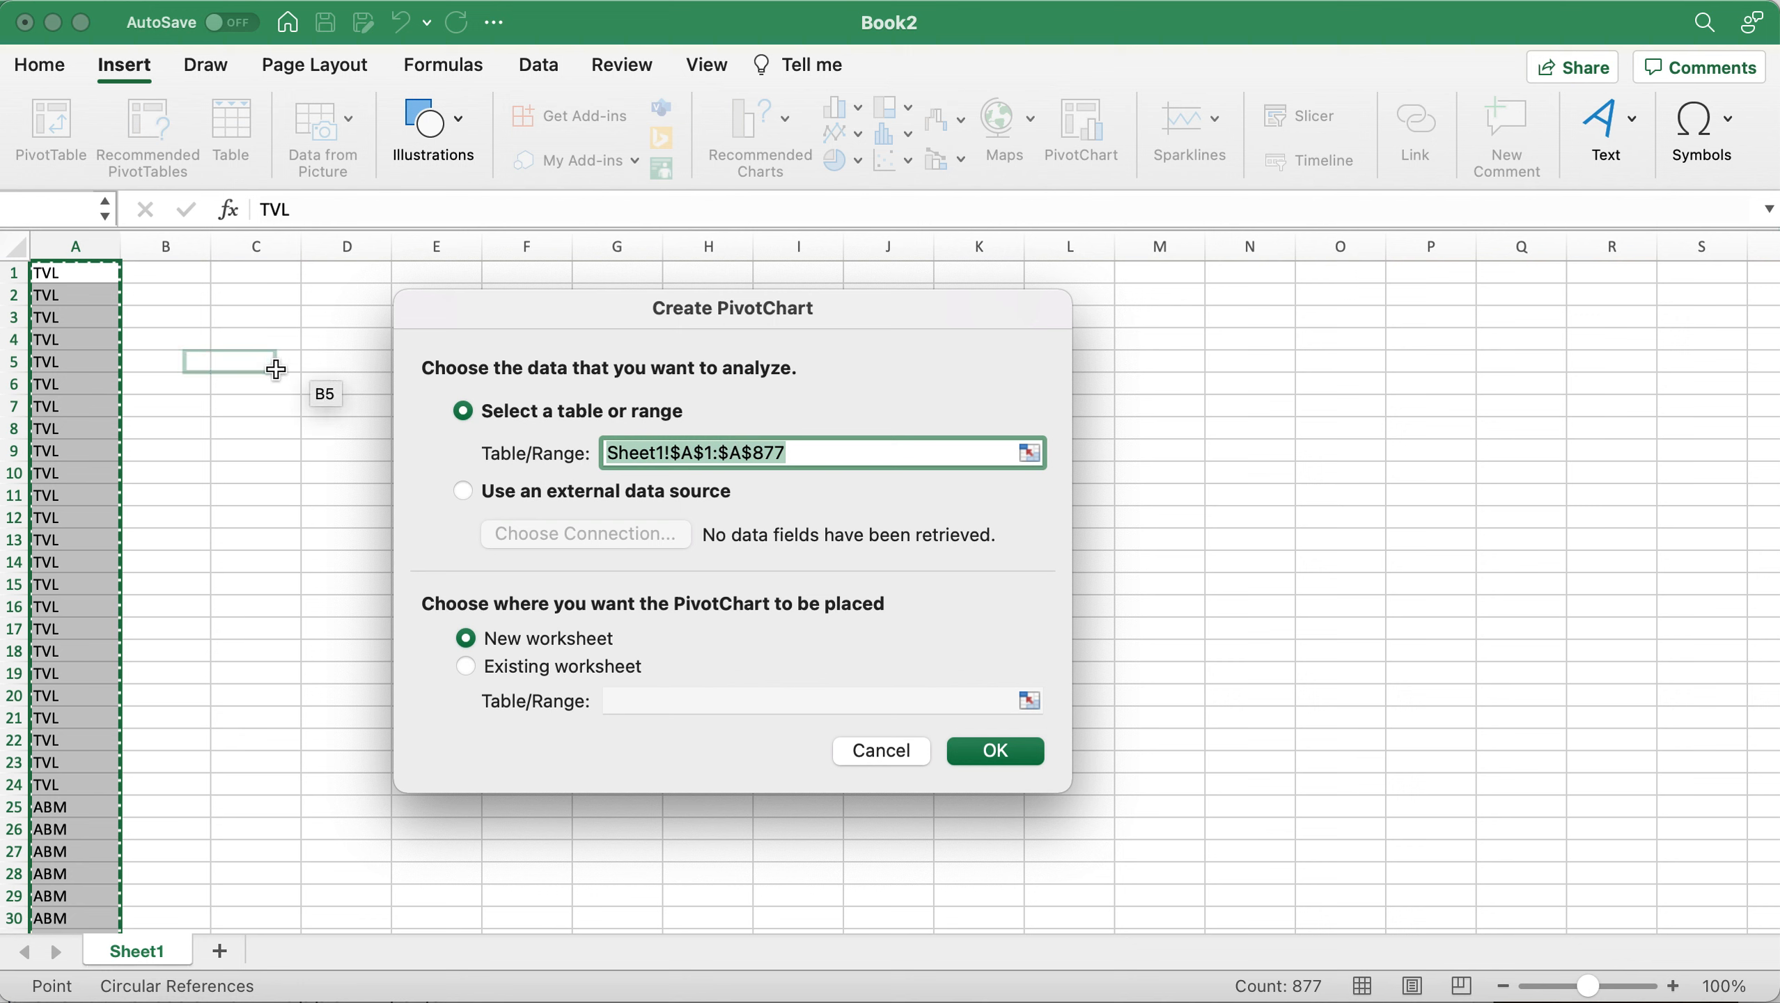
{"action": "left_click", "coordinate": [808, 453]}
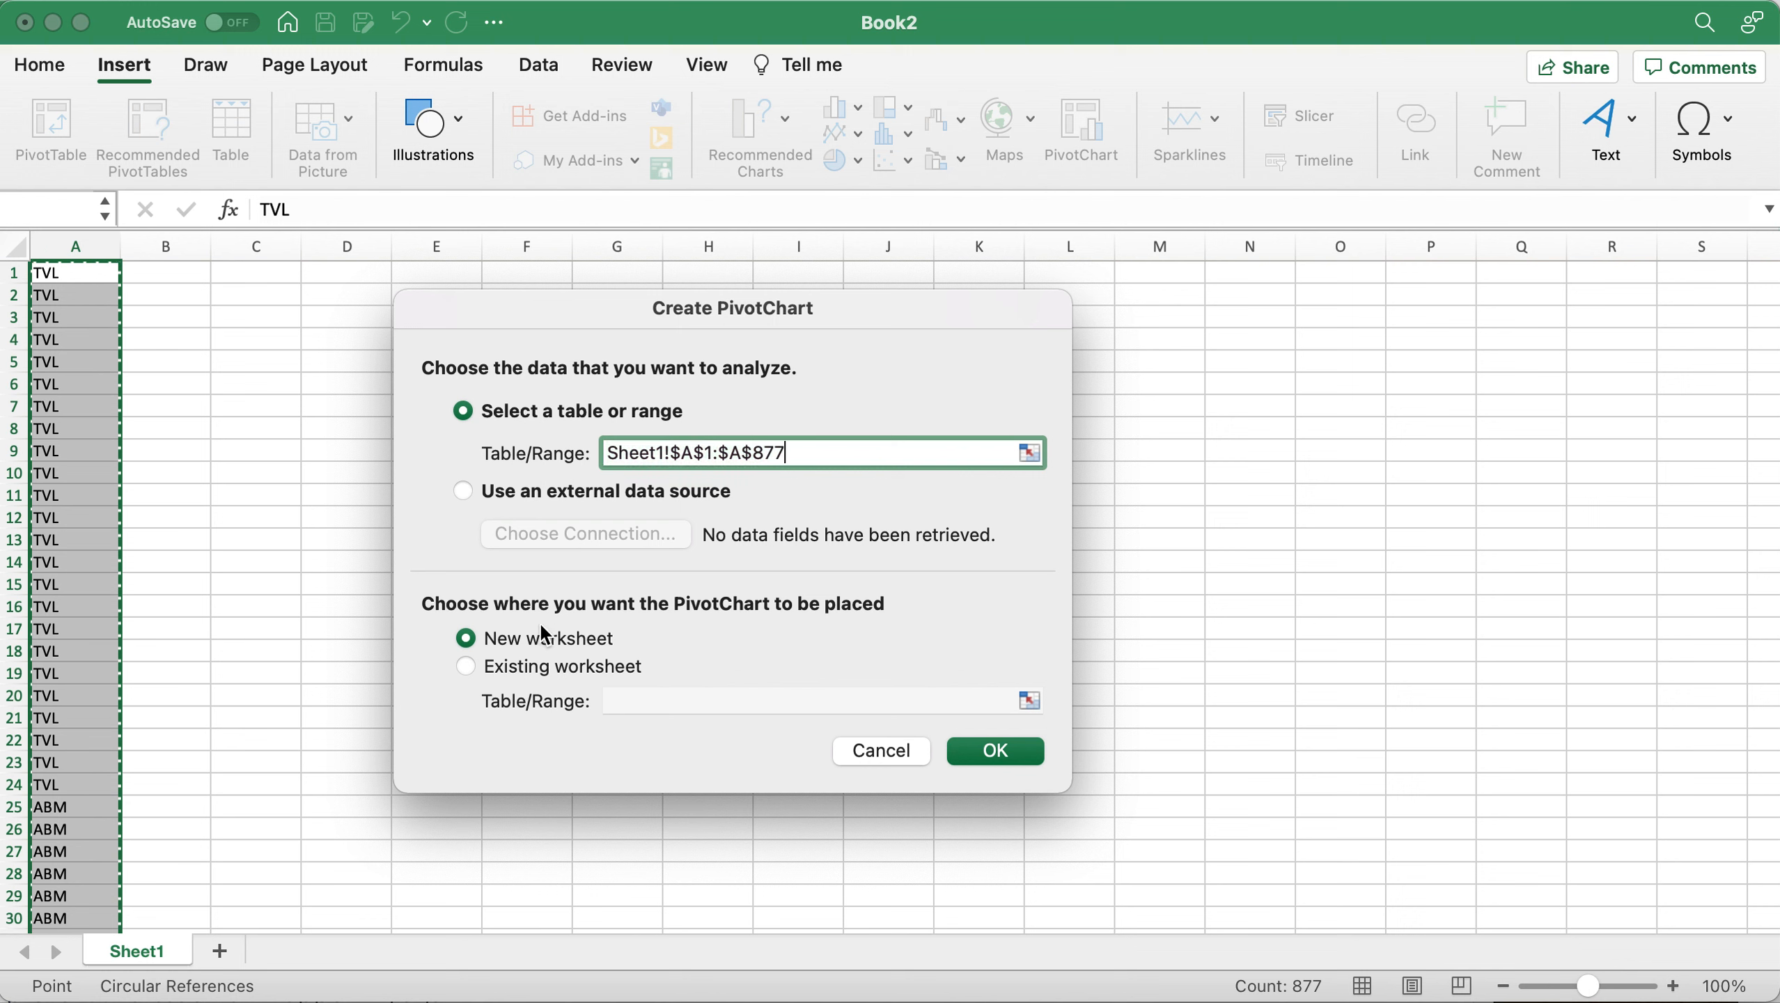
{"action": "left_click_drag", "start_coordinate": [625, 310], "coordinate": [876, 356]}
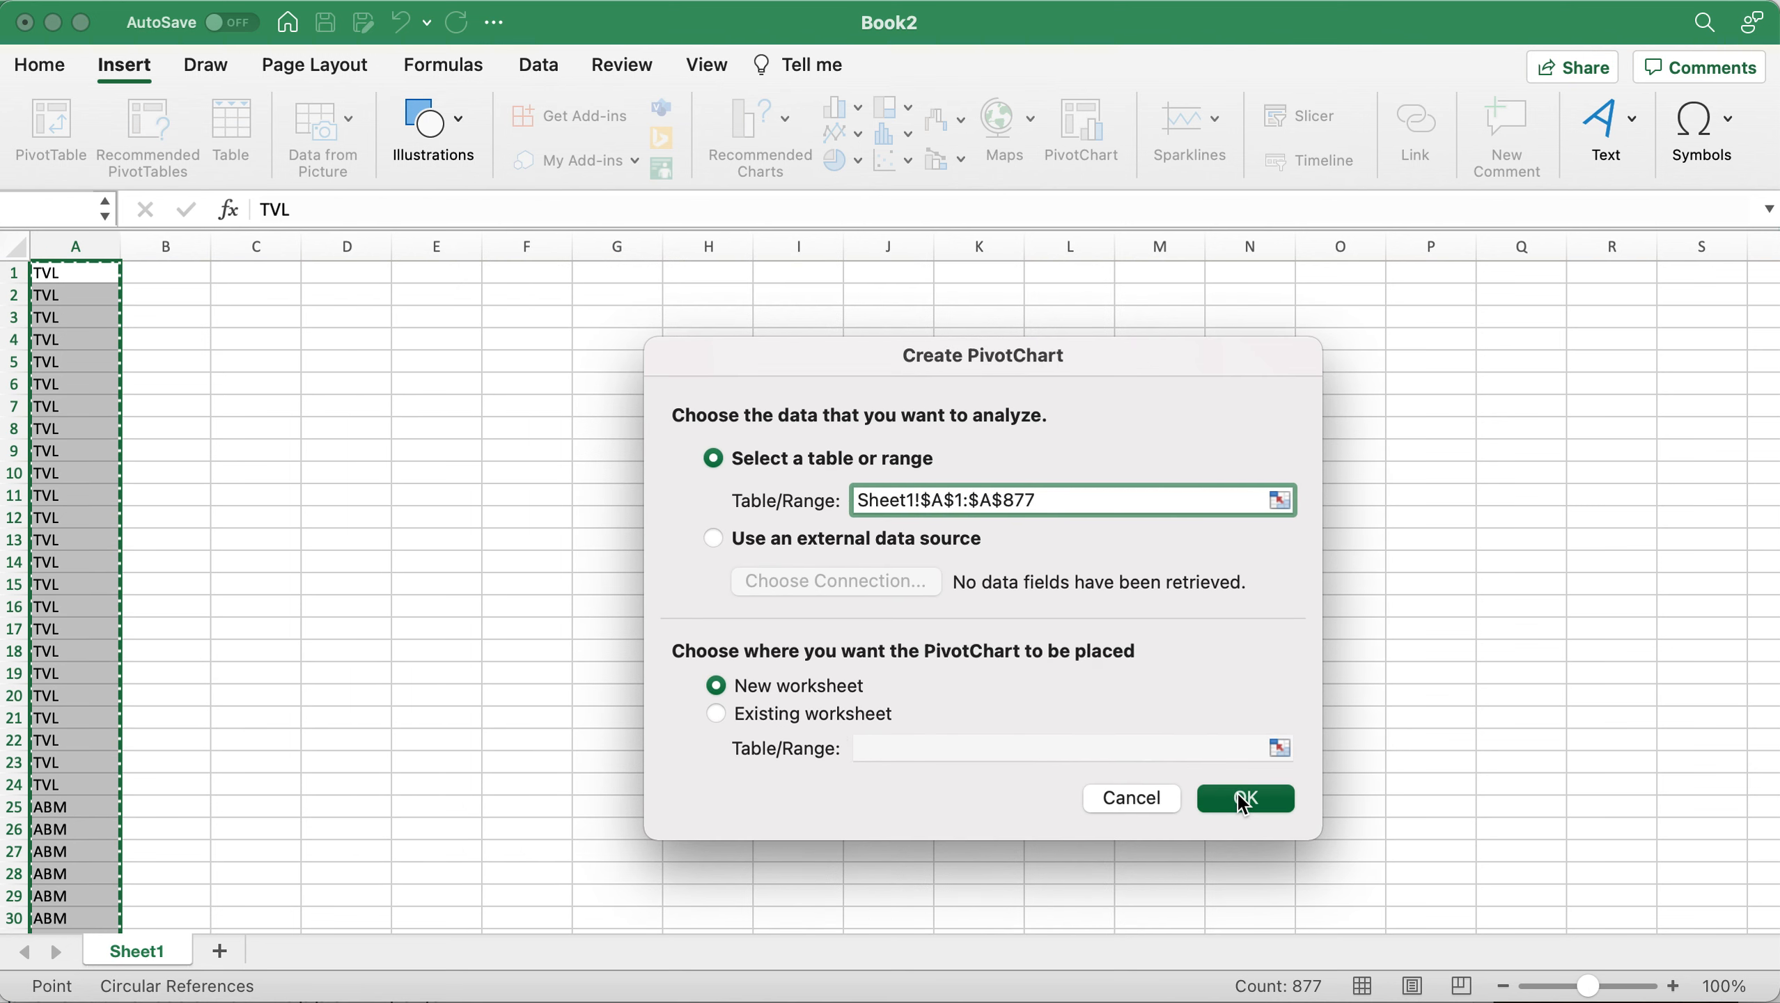
{"action": "key", "text": "Escape"}
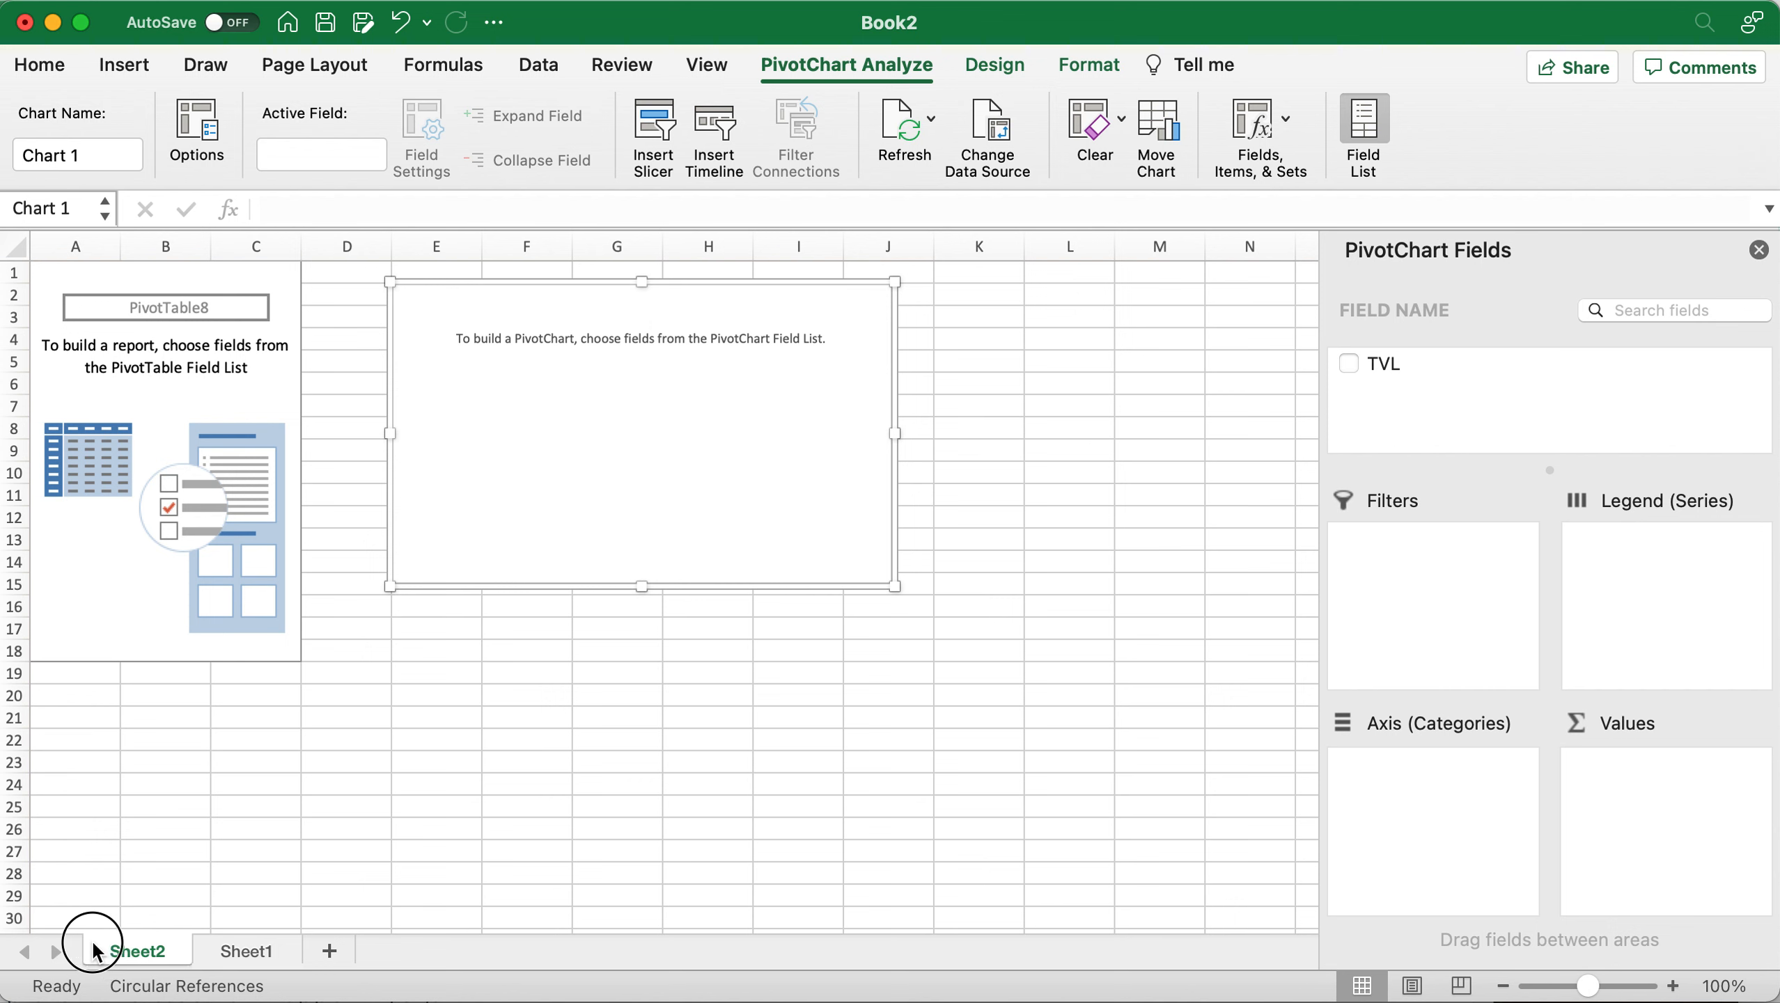
Reorder the worksheets so Sheet1 comes before Sheet2, and select the empty PivotChart on Sheet2.
{"action": "left_click", "coordinate": [204, 952]}
{"action": "left_click_drag", "start_coordinate": [202, 954], "coordinate": [191, 954]}
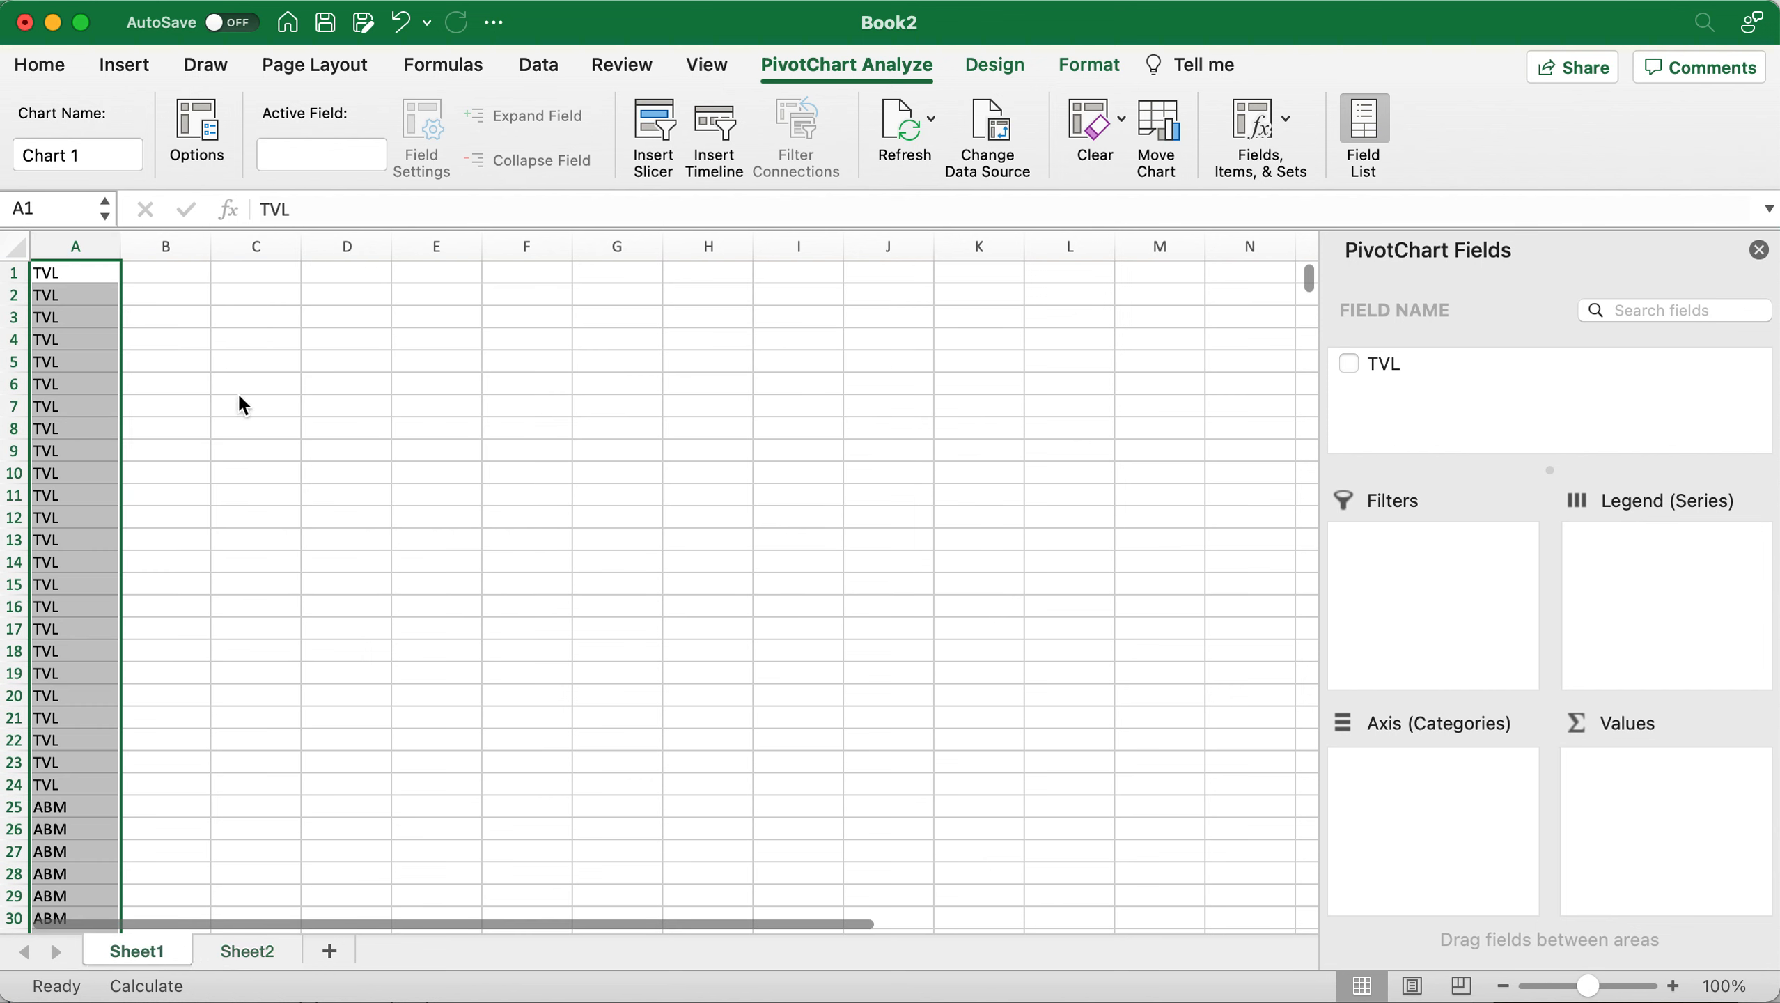
{"action": "left_click", "coordinate": [246, 952]}
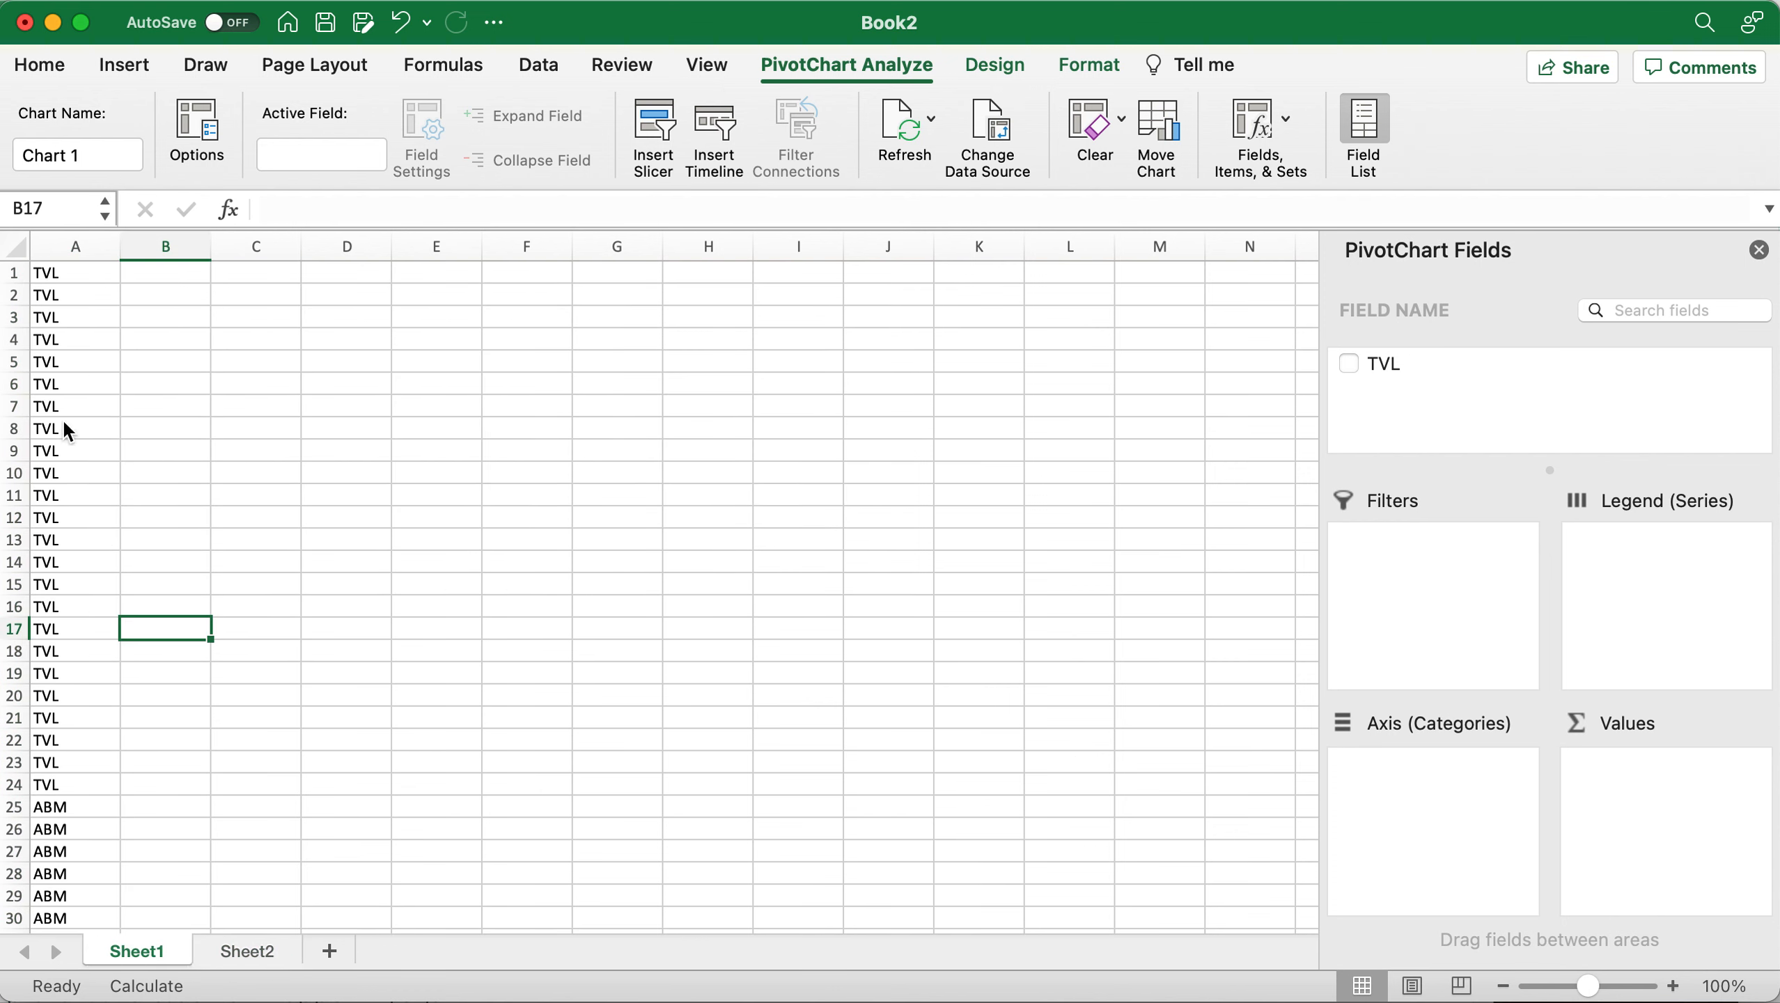
{"action": "left_click", "coordinate": [76, 278]}
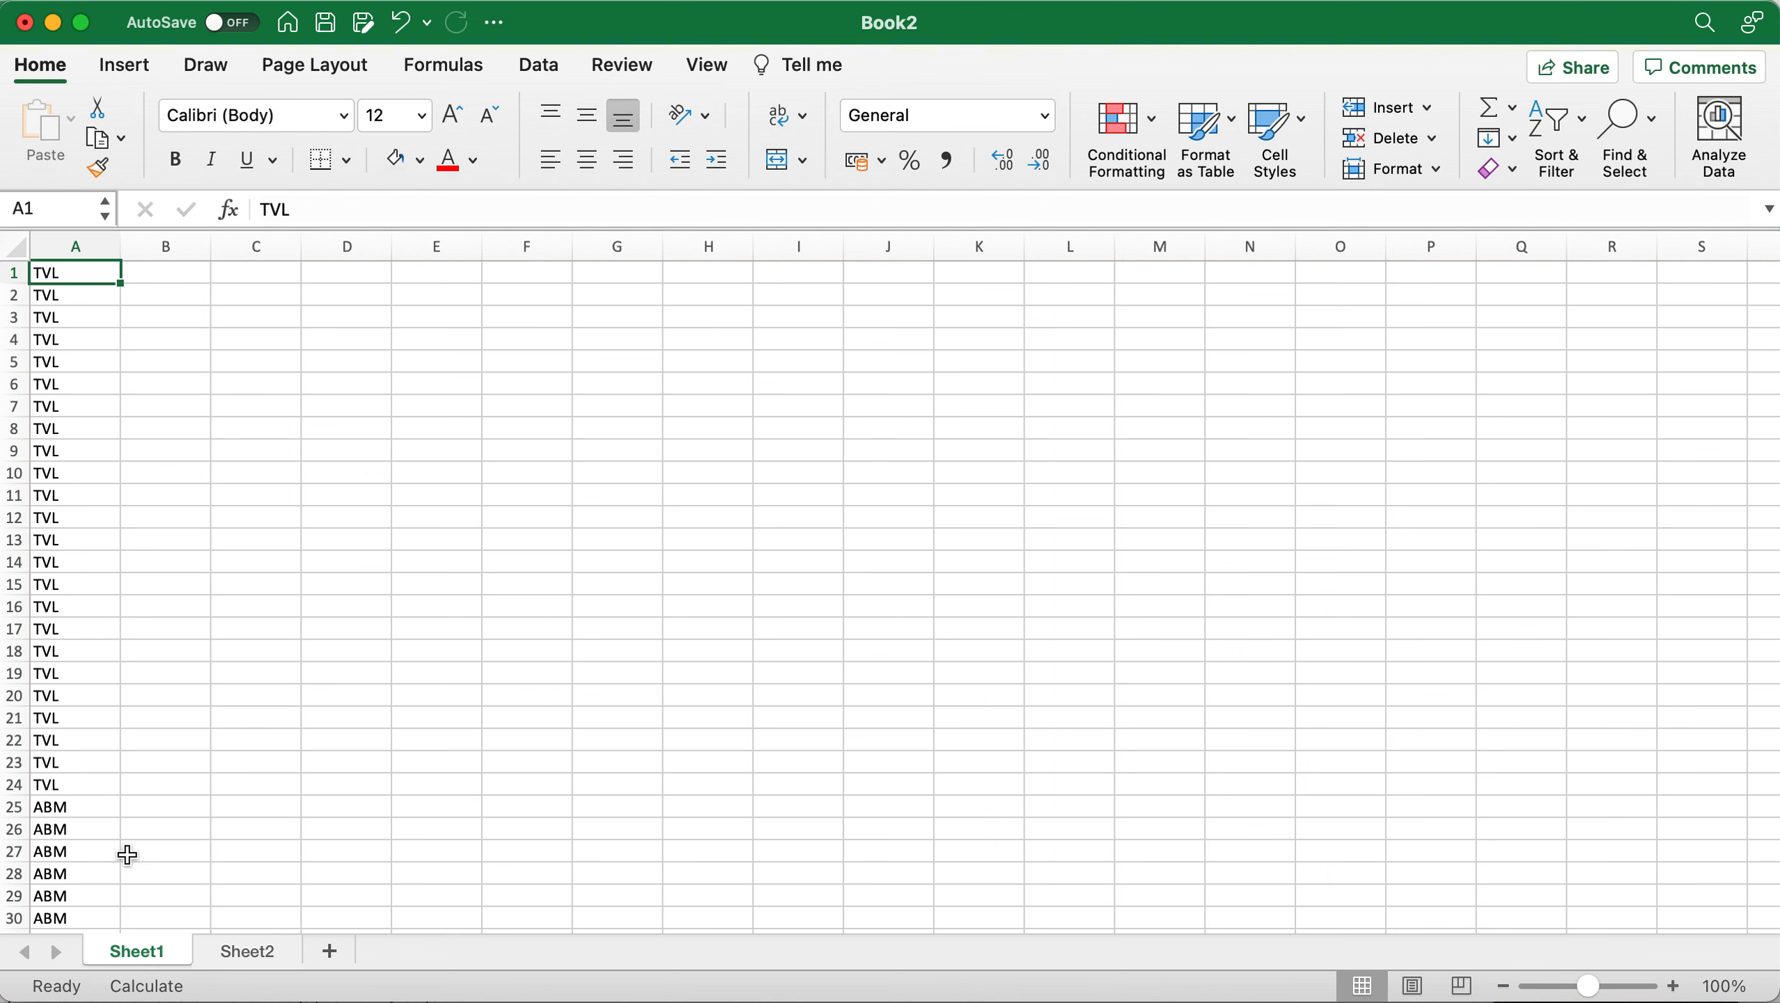
{"action": "left_click", "coordinate": [589, 645]}
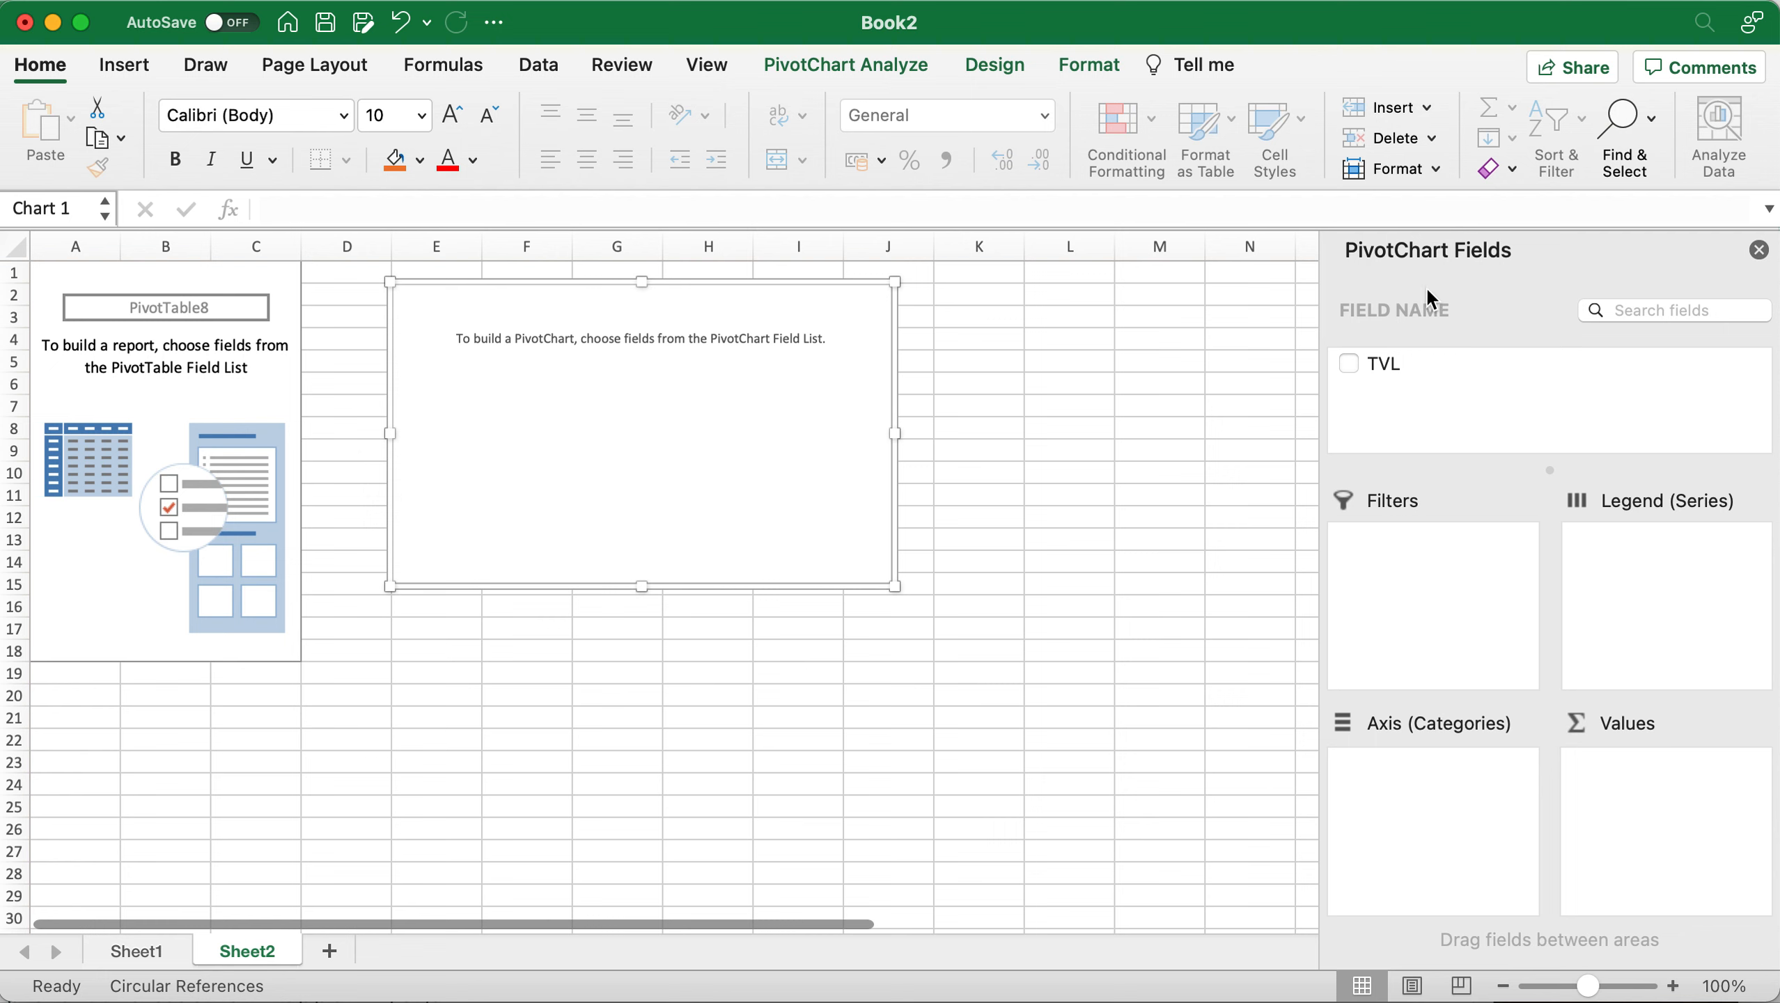
Add the TVL field to the PivotChart's Values and Axis (Categories), and enlarge the chart.
{"action": "left_click", "coordinate": [1349, 362]}
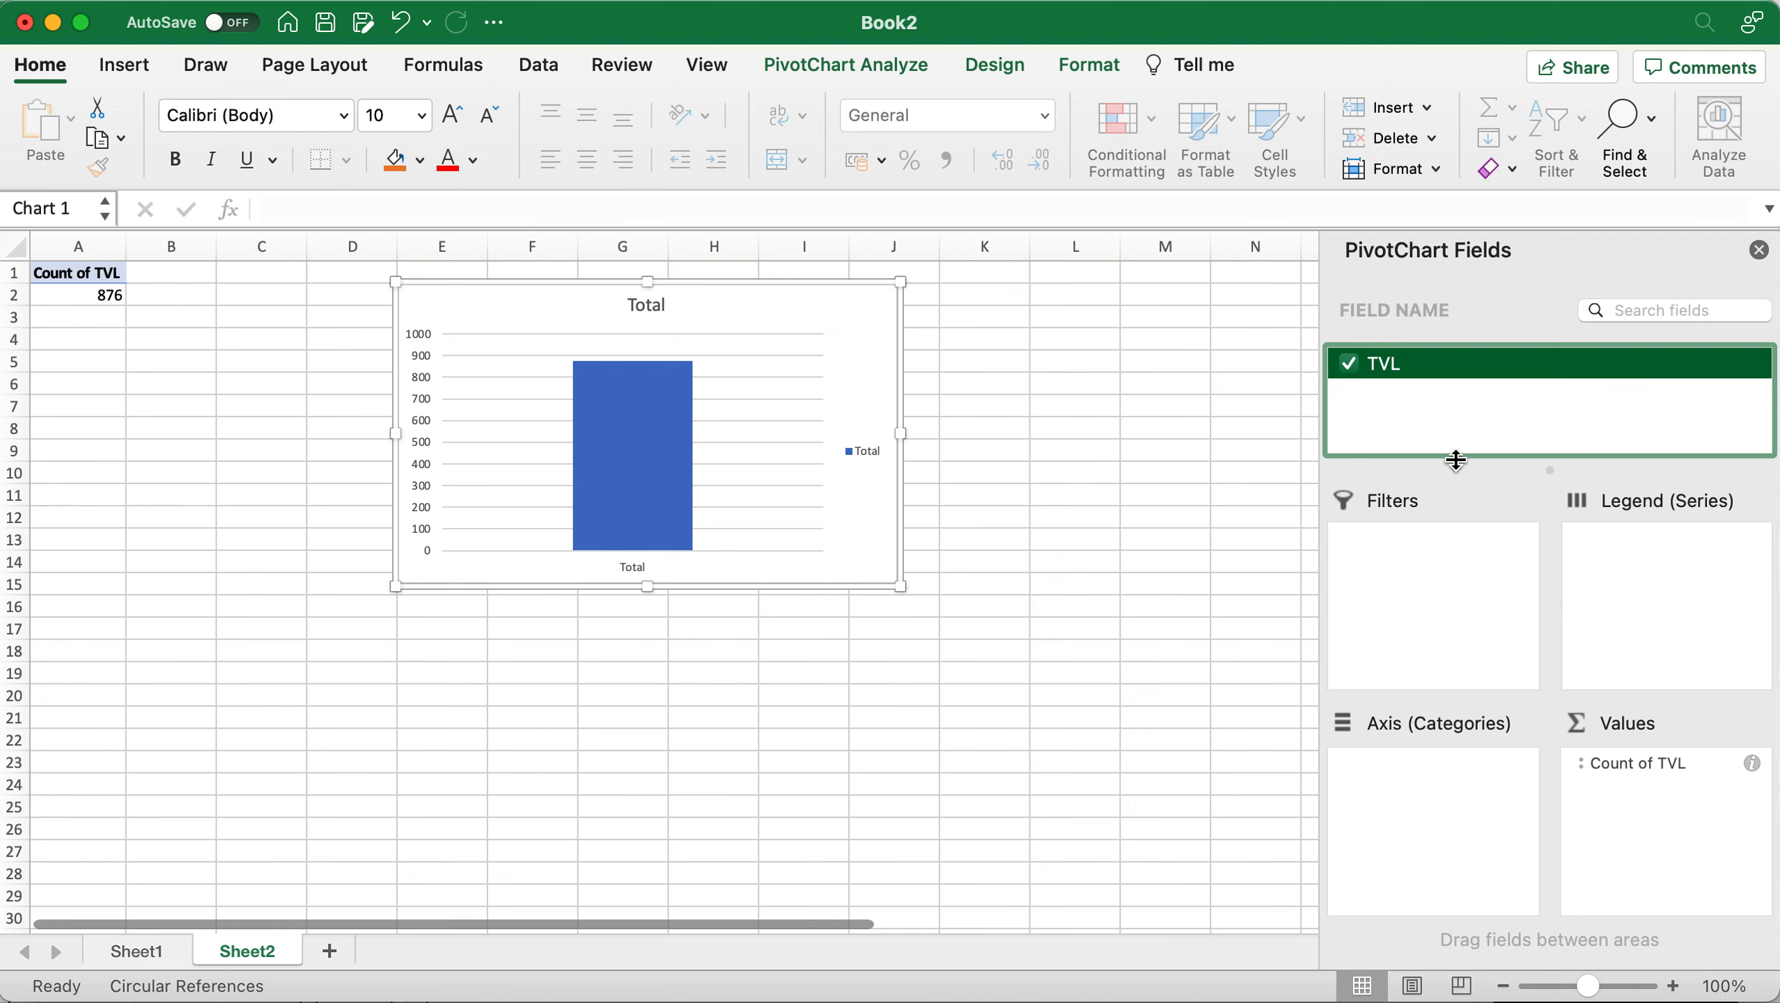
{"action": "left_click_drag", "start_coordinate": [1435, 380], "coordinate": [1431, 788]}
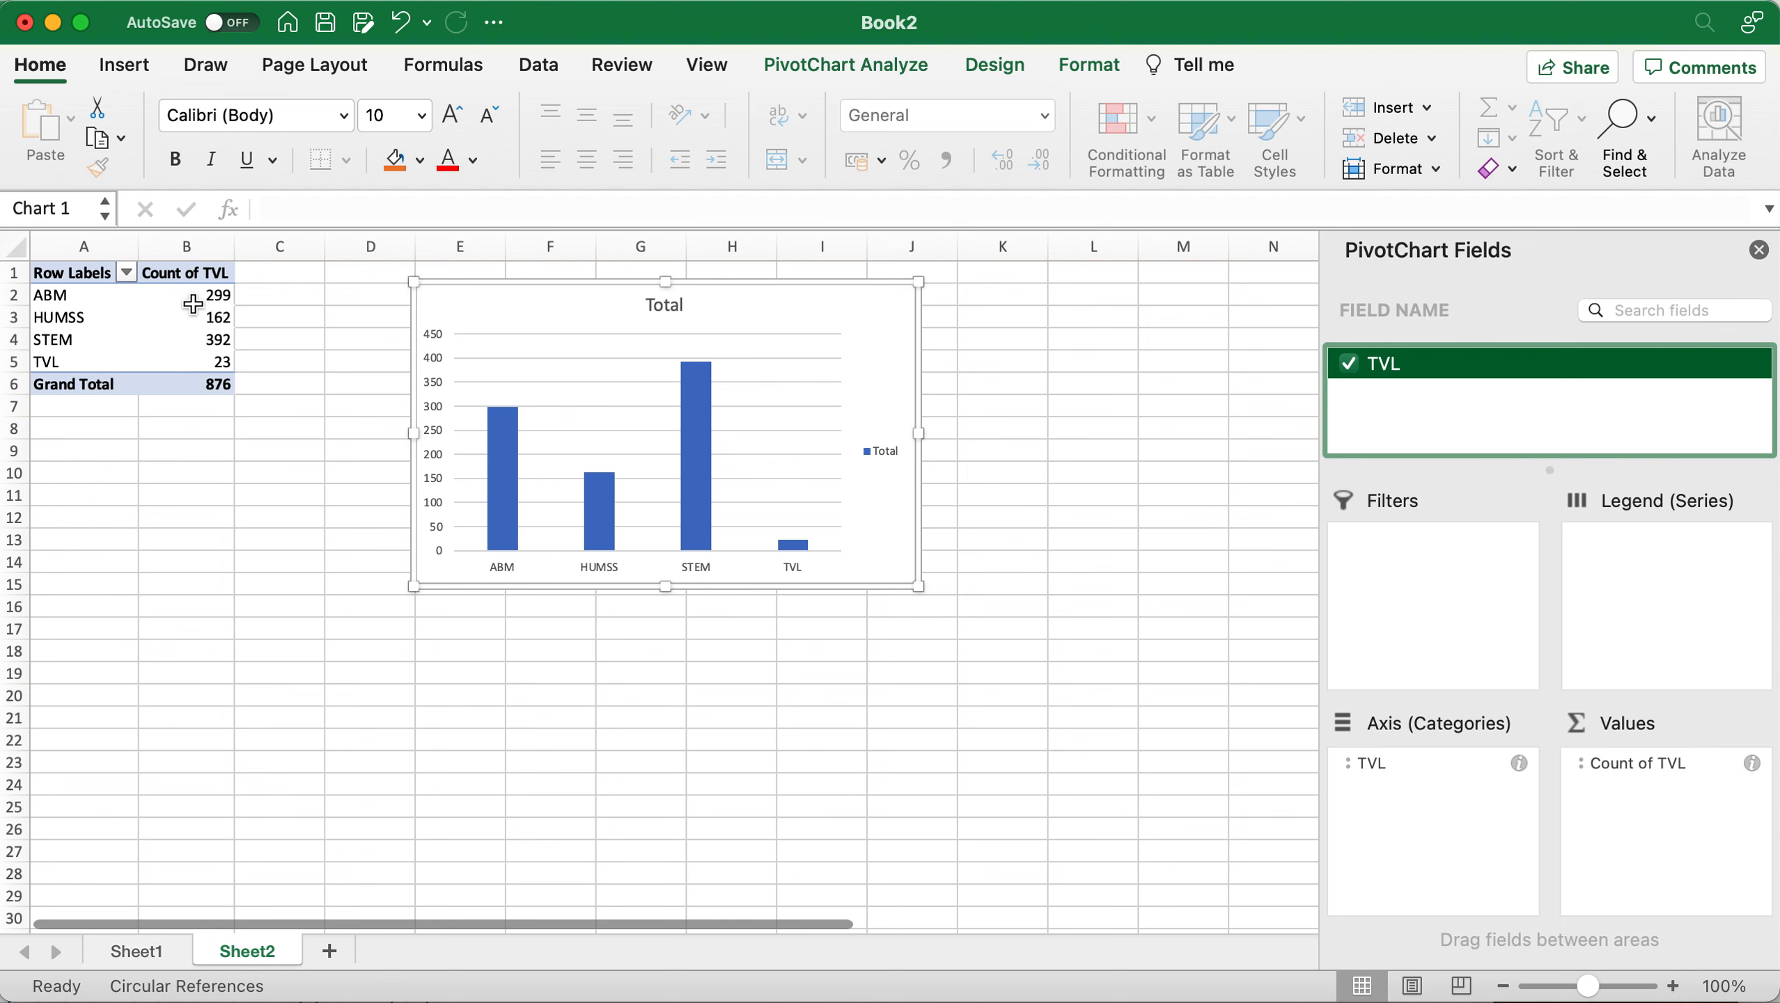
{"action": "left_click_drag", "start_coordinate": [920, 587], "coordinate": [1011, 636]}
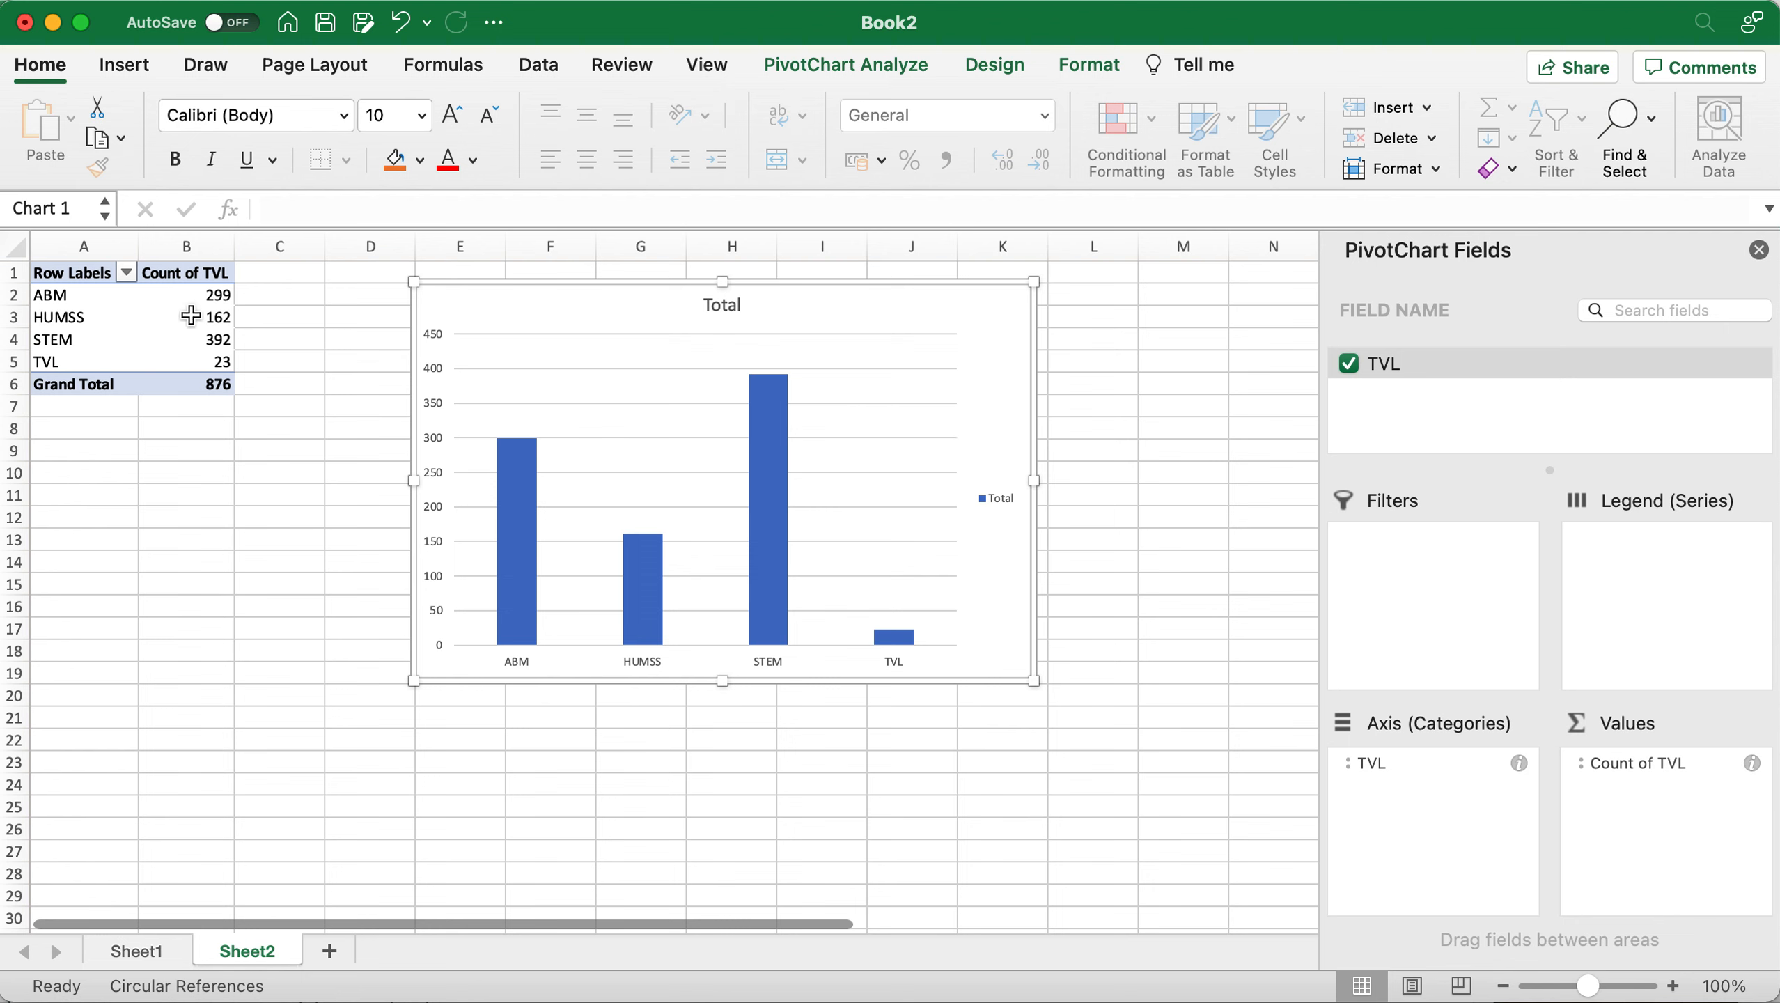
Try the pivot table's TVL field in Filters and in Columns, and return it to Rows.
{"action": "left_click_drag", "start_coordinate": [182, 290], "coordinate": [191, 353]}
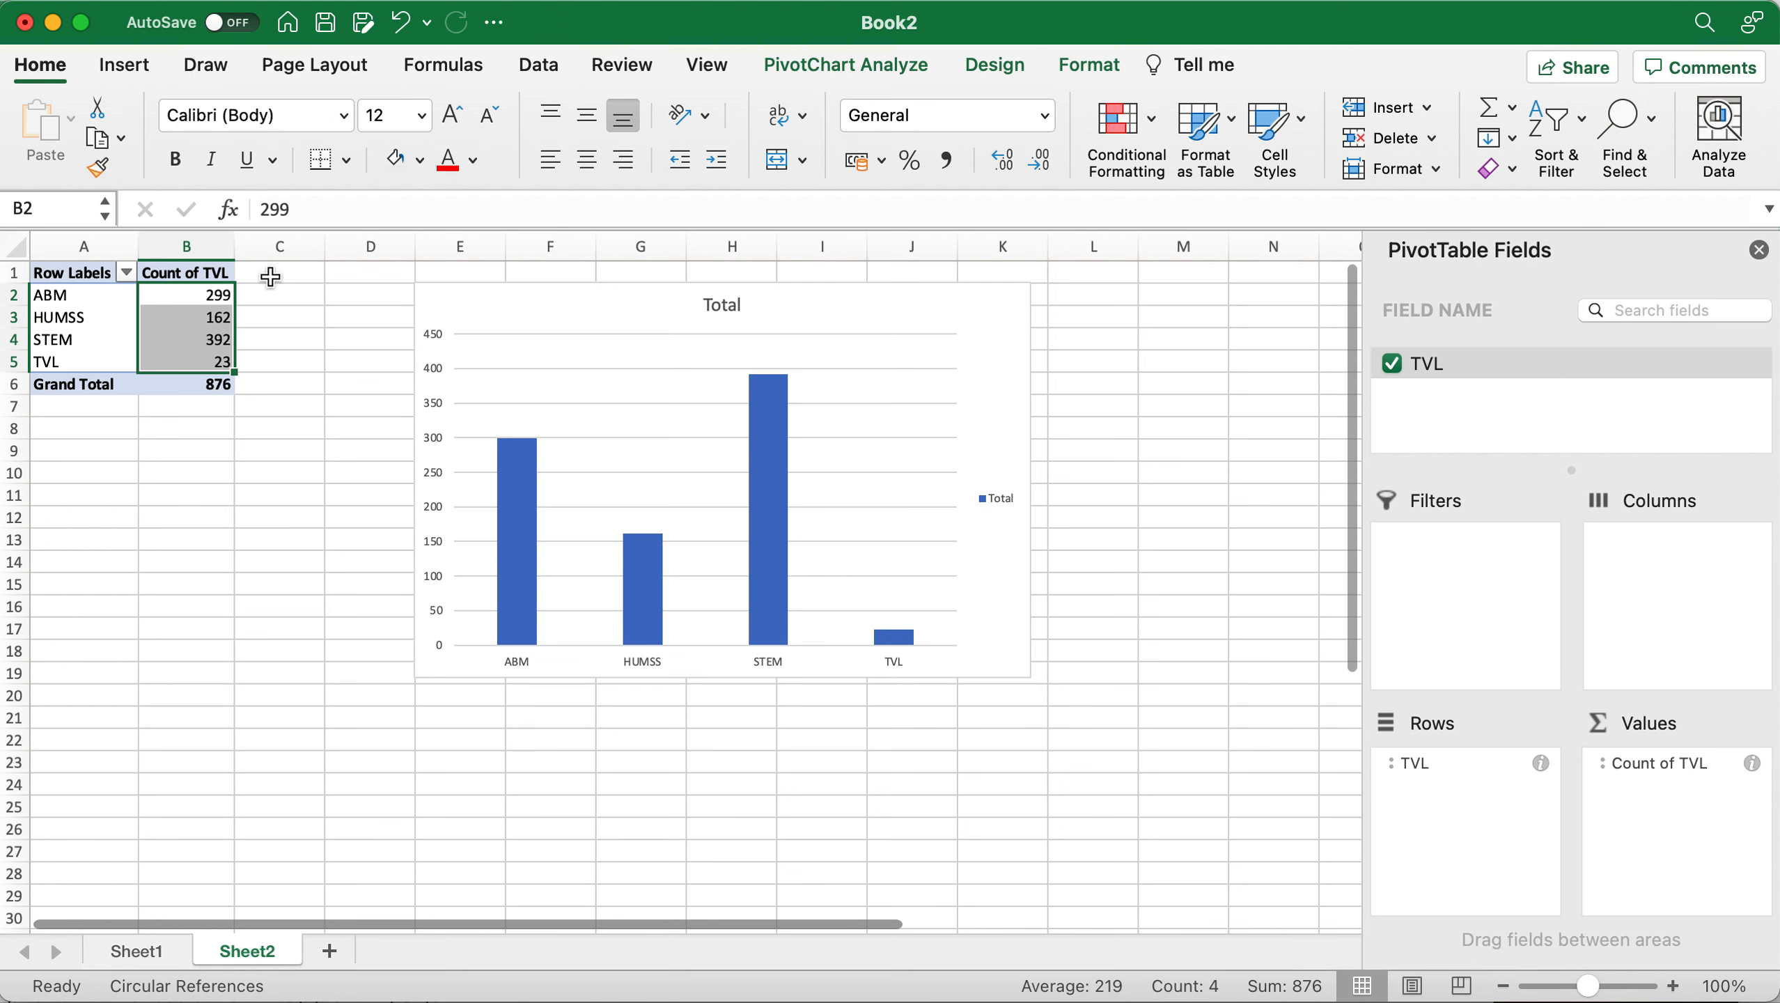
{"action": "left_click", "coordinate": [225, 278]}
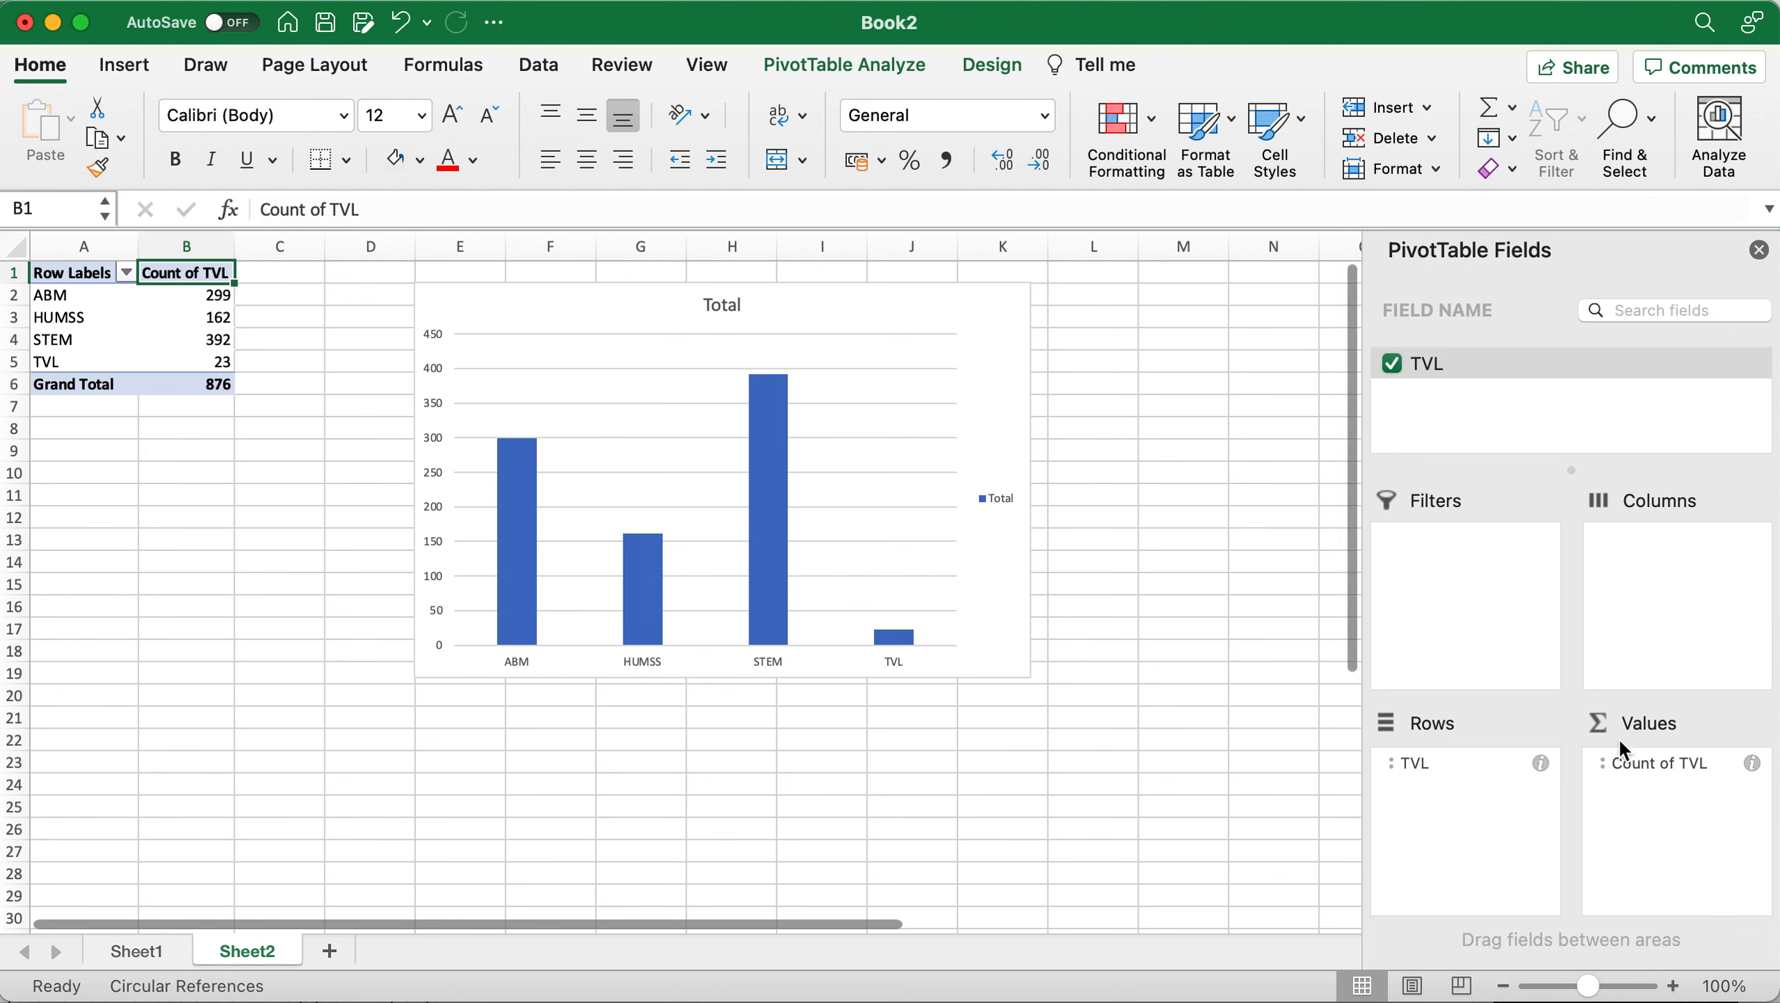
{"action": "left_click", "coordinate": [1529, 608]}
{"action": "left_click_drag", "start_coordinate": [1462, 760], "coordinate": [1477, 610]}
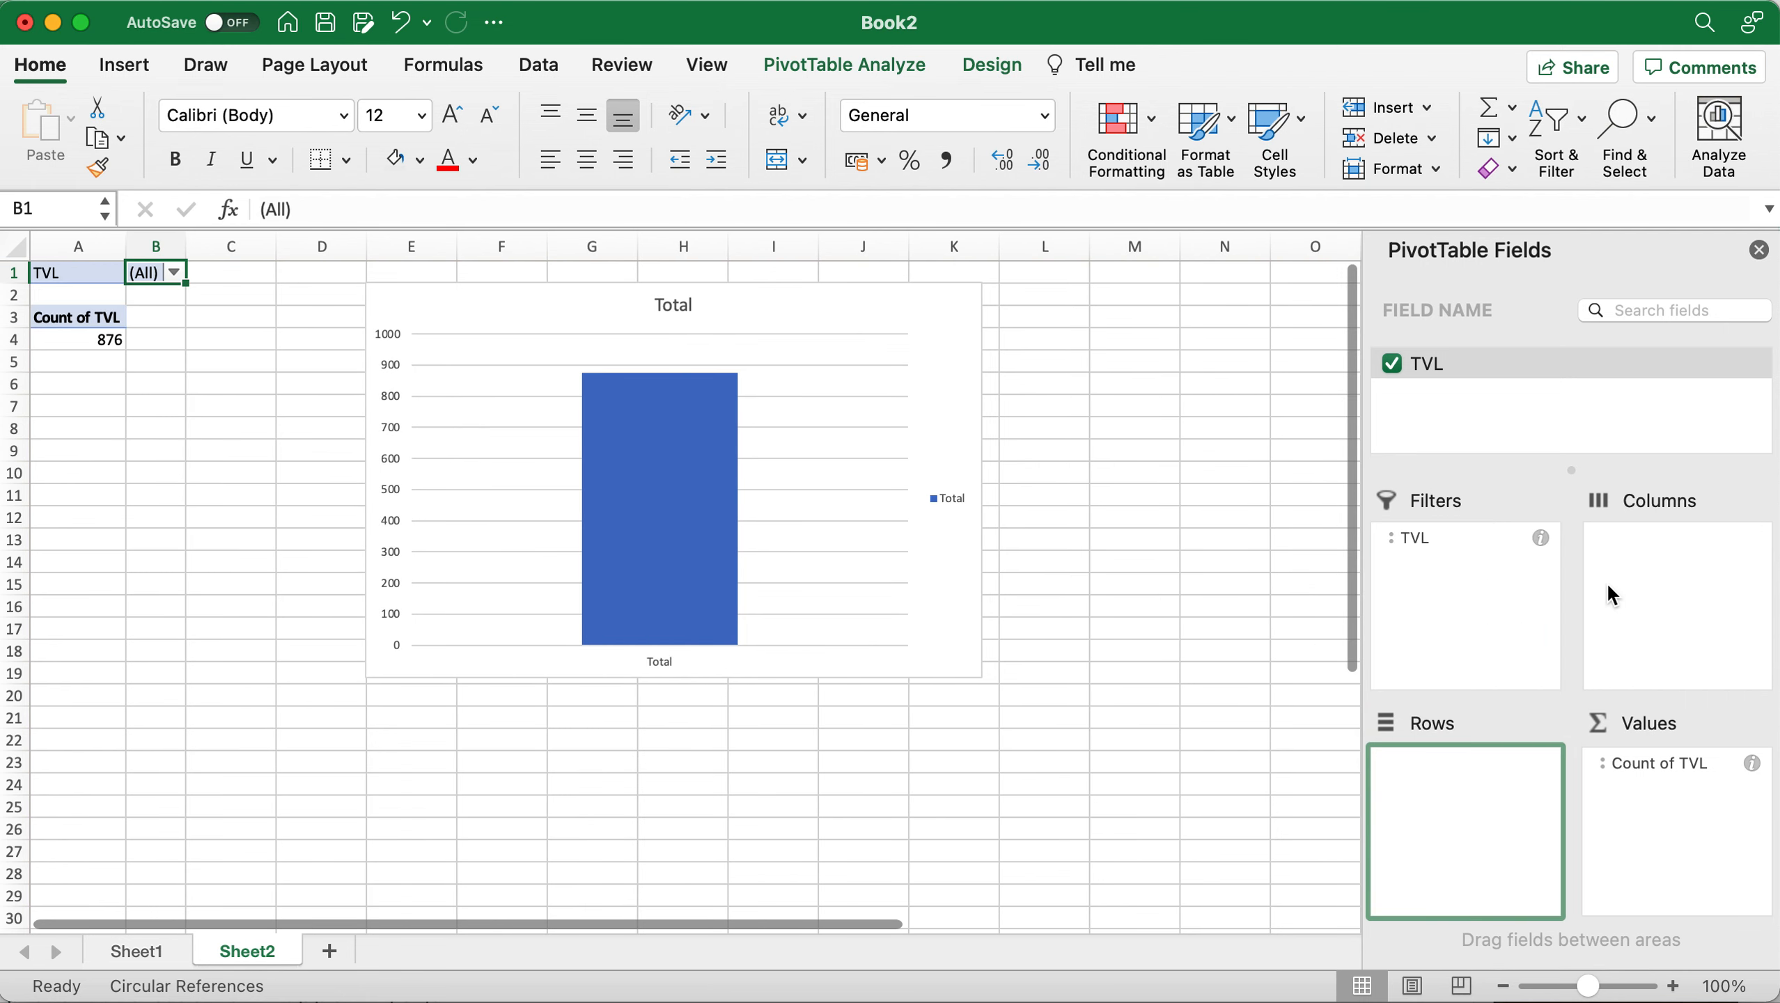
{"action": "left_click_drag", "start_coordinate": [1452, 536], "coordinate": [1682, 564]}
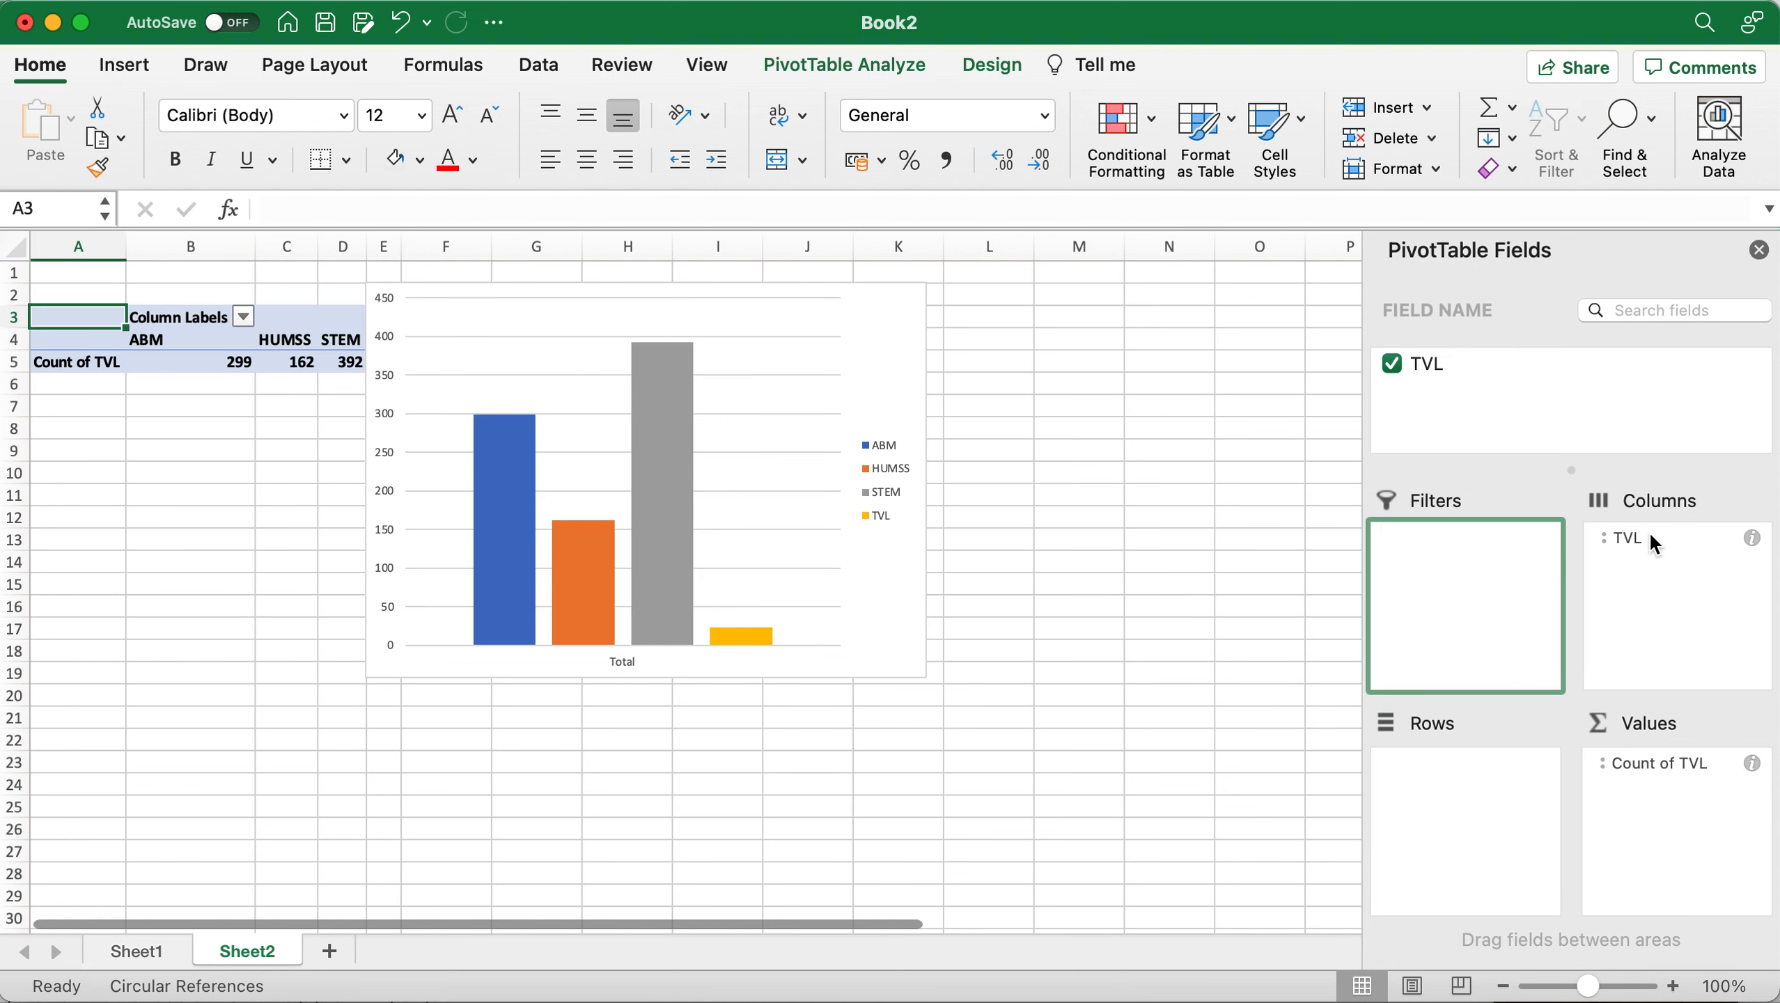
{"action": "left_click_drag", "start_coordinate": [1650, 531], "coordinate": [1469, 790]}
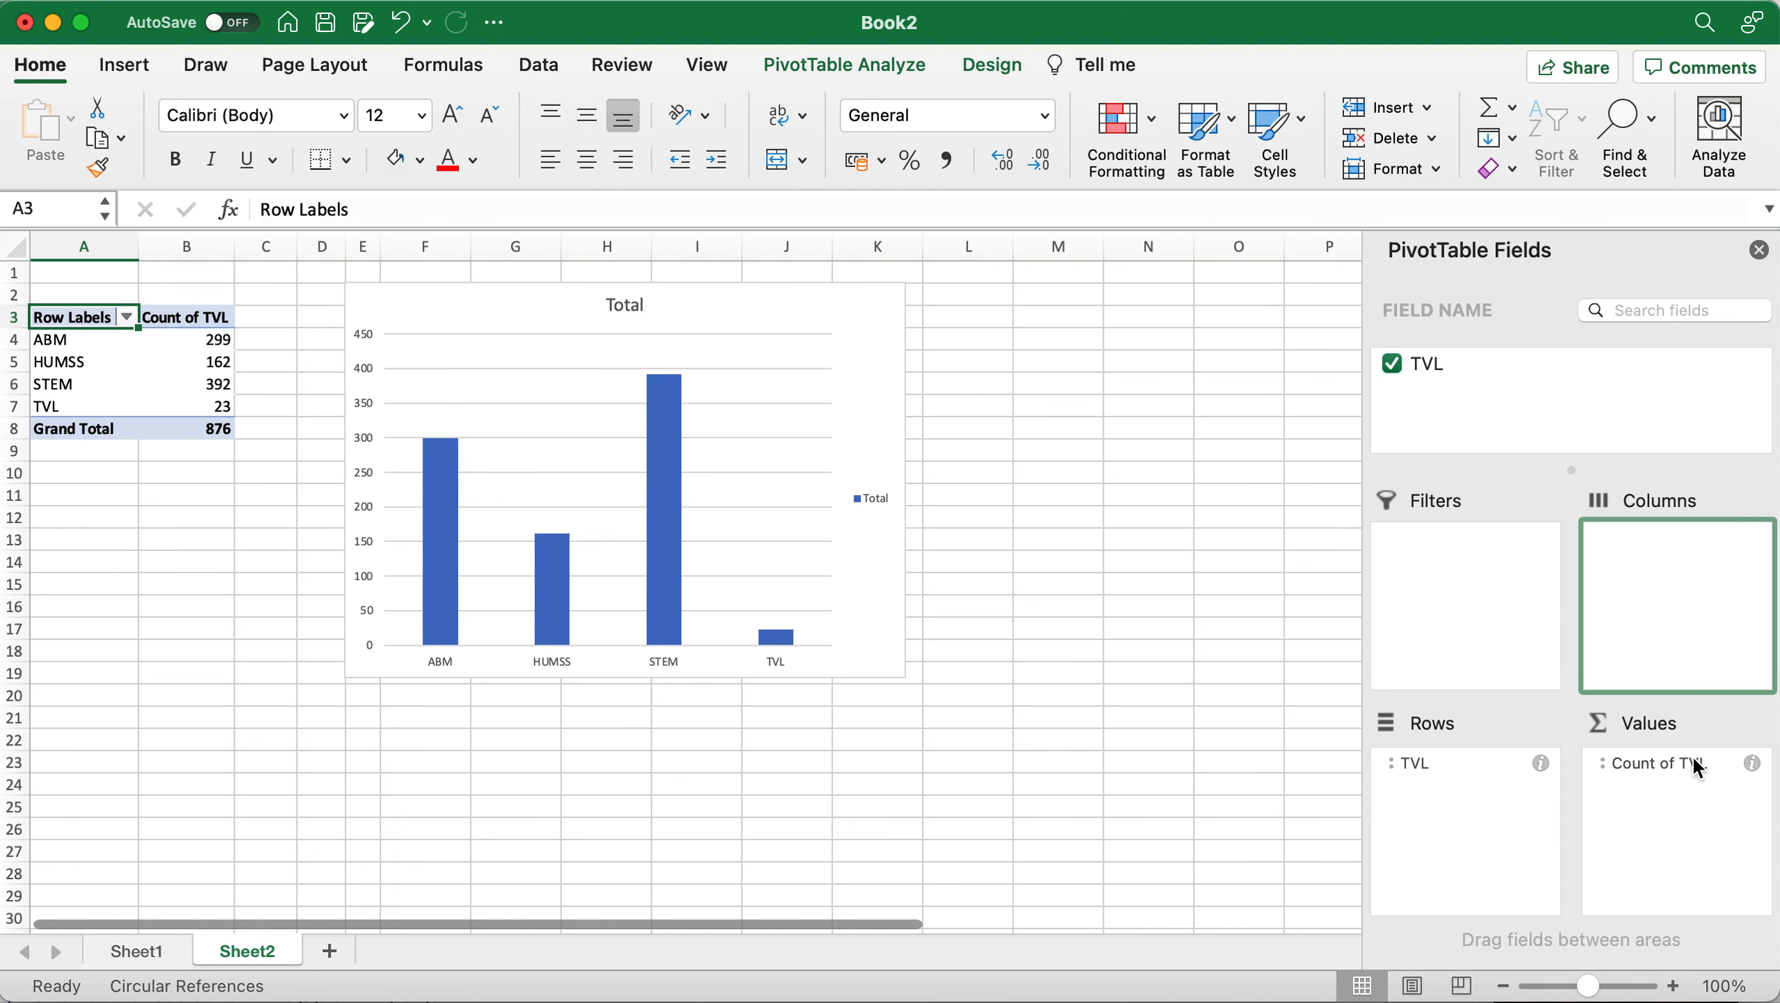
Zoom the sheet to 130% and reposition the chart beside the pivot table, leaving column C free.
{"action": "left_click_drag", "start_coordinate": [608, 333], "coordinate": [836, 345]}
{"action": "left_click", "coordinate": [265, 319]}
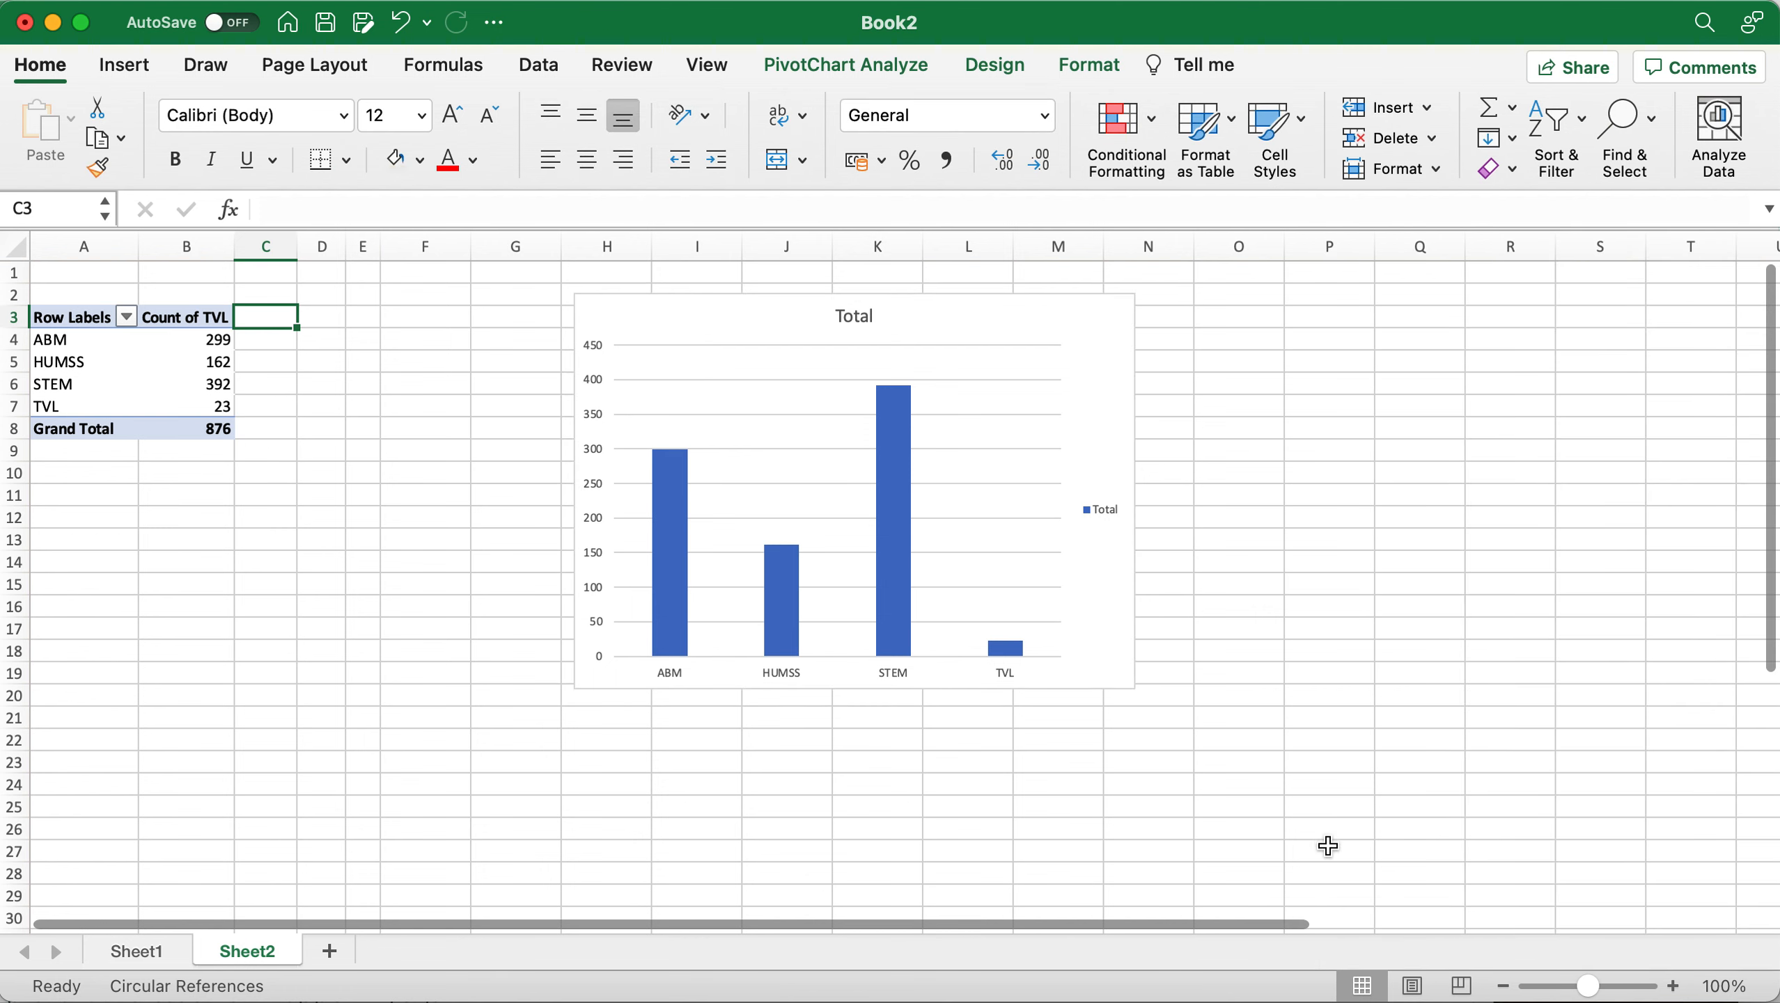
{"action": "left_click", "coordinate": [1675, 987]}
{"action": "left_click", "coordinate": [1675, 987]}
{"action": "left_click", "coordinate": [1675, 987]}
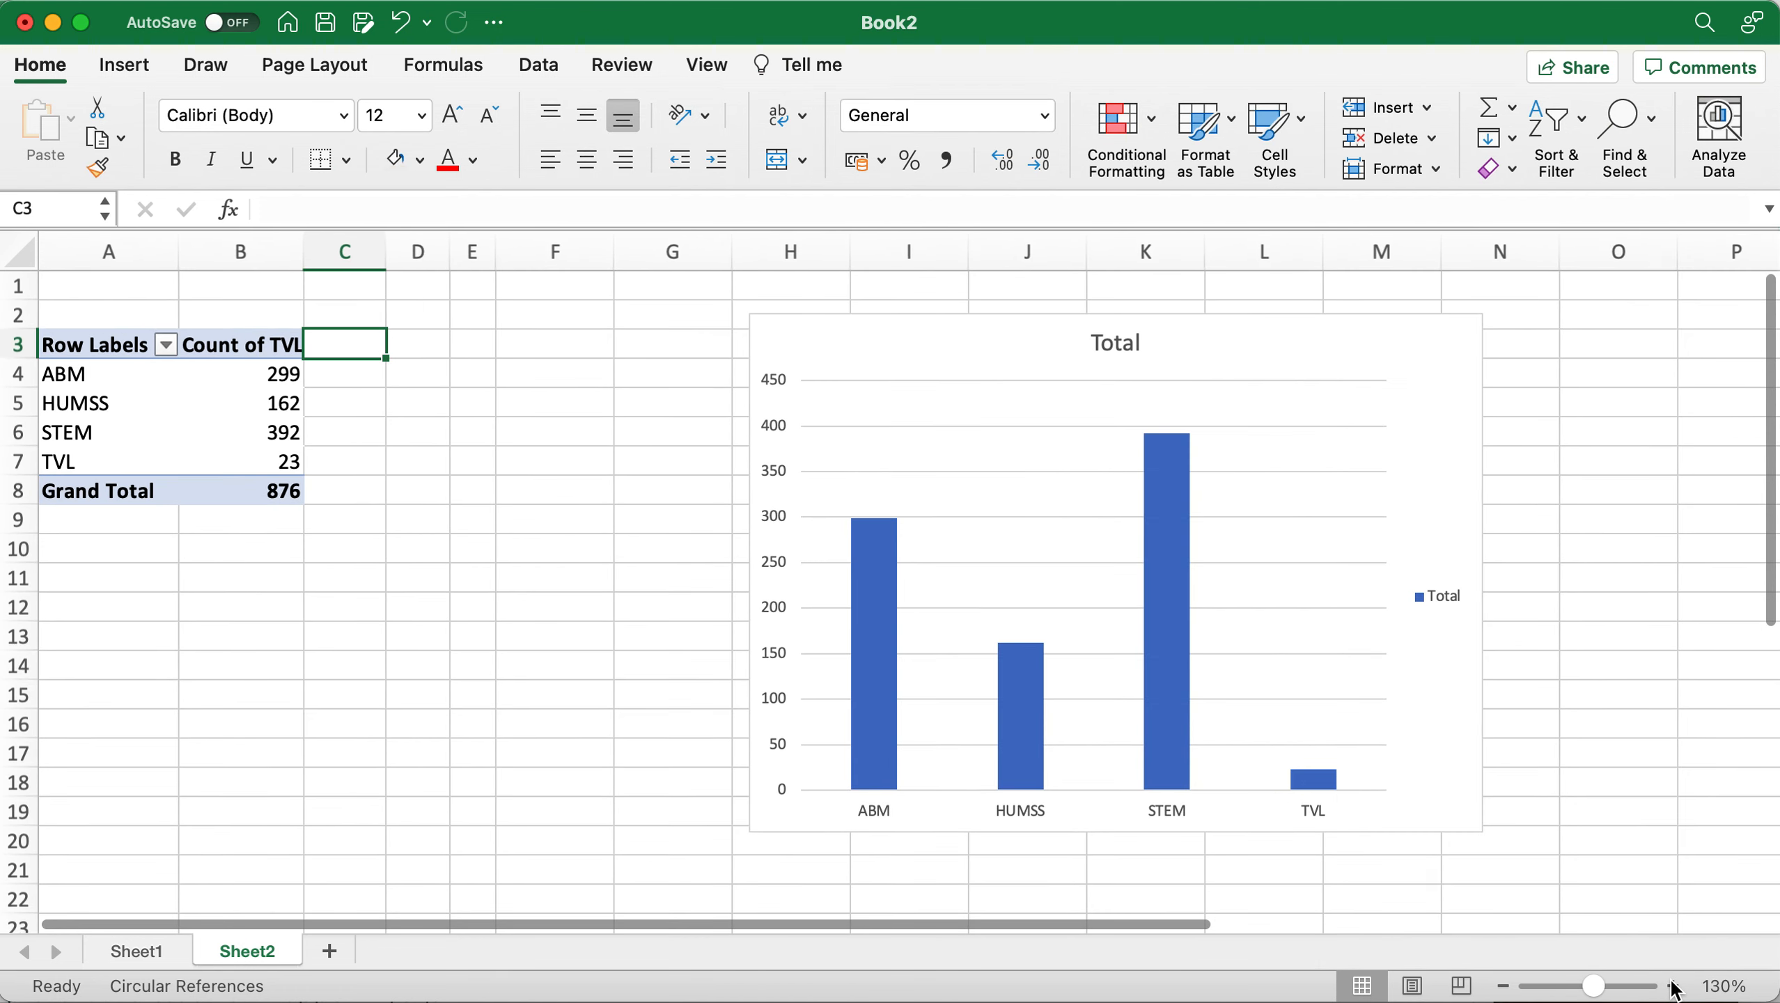
{"action": "left_click_drag", "start_coordinate": [1141, 465], "coordinate": [527, 372]}
{"action": "left_click", "coordinate": [642, 404]}
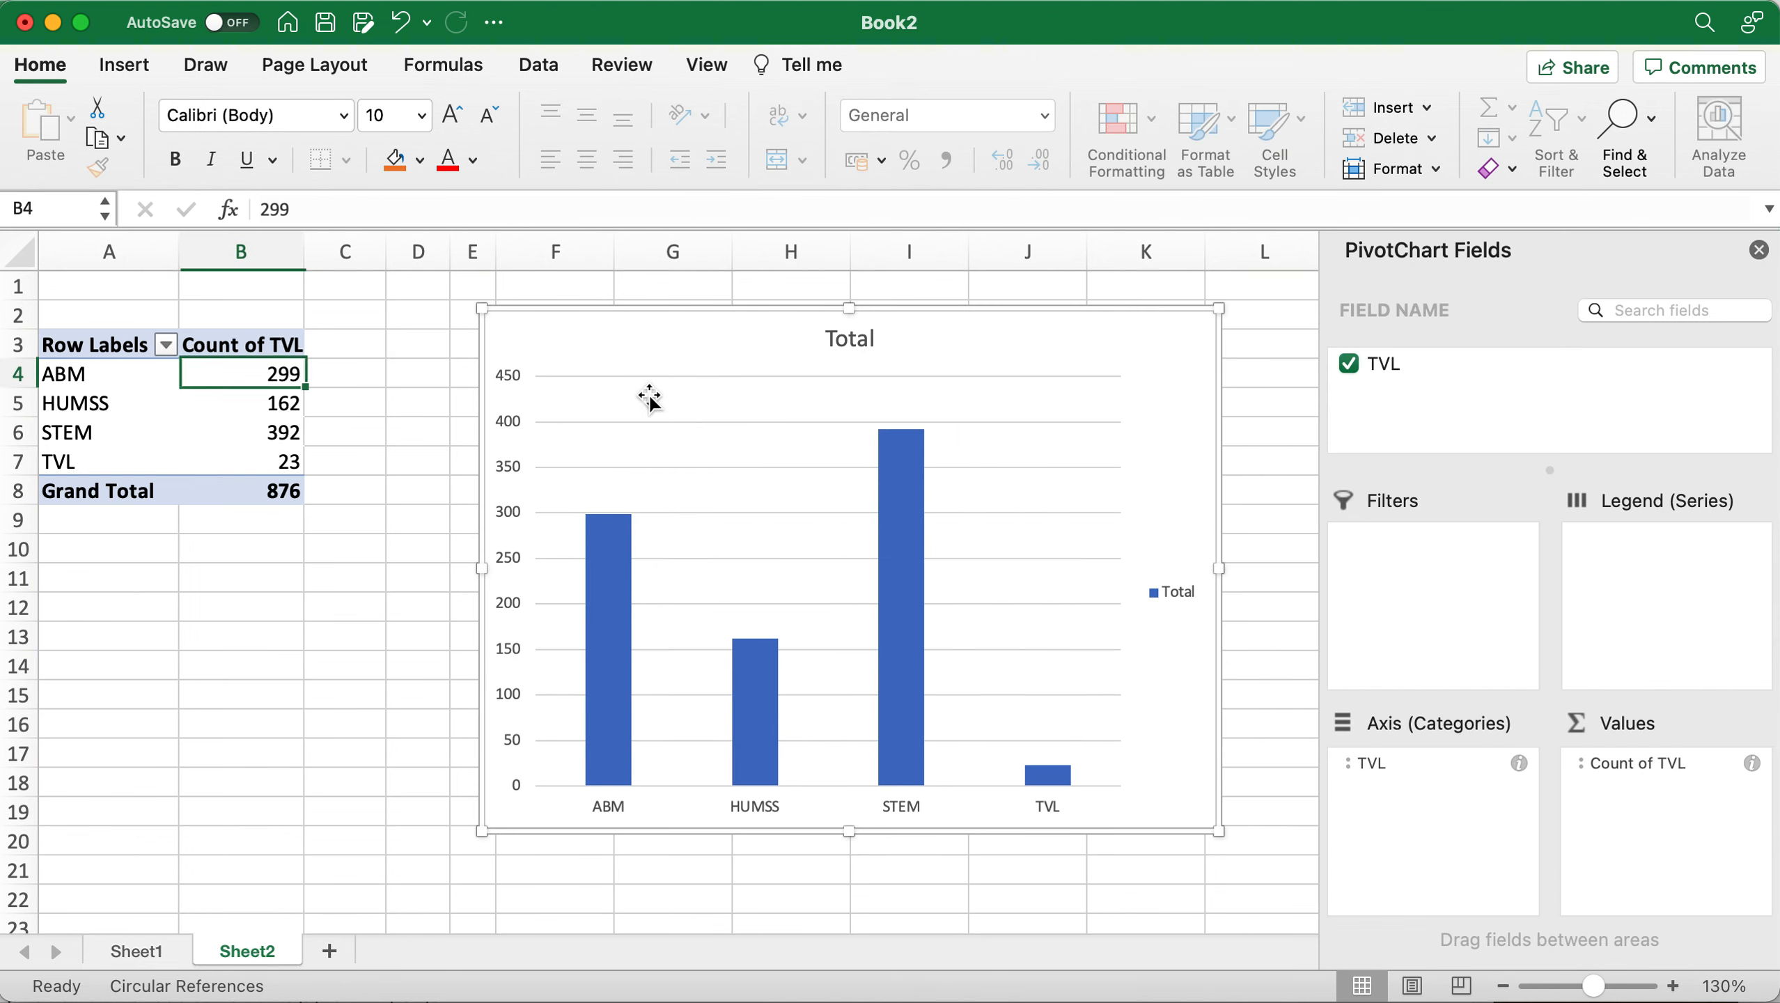
Add the TVL field to the PivotChart's Values a second time as another count column.
{"action": "left_click_drag", "start_coordinate": [343, 356], "coordinate": [358, 485]}
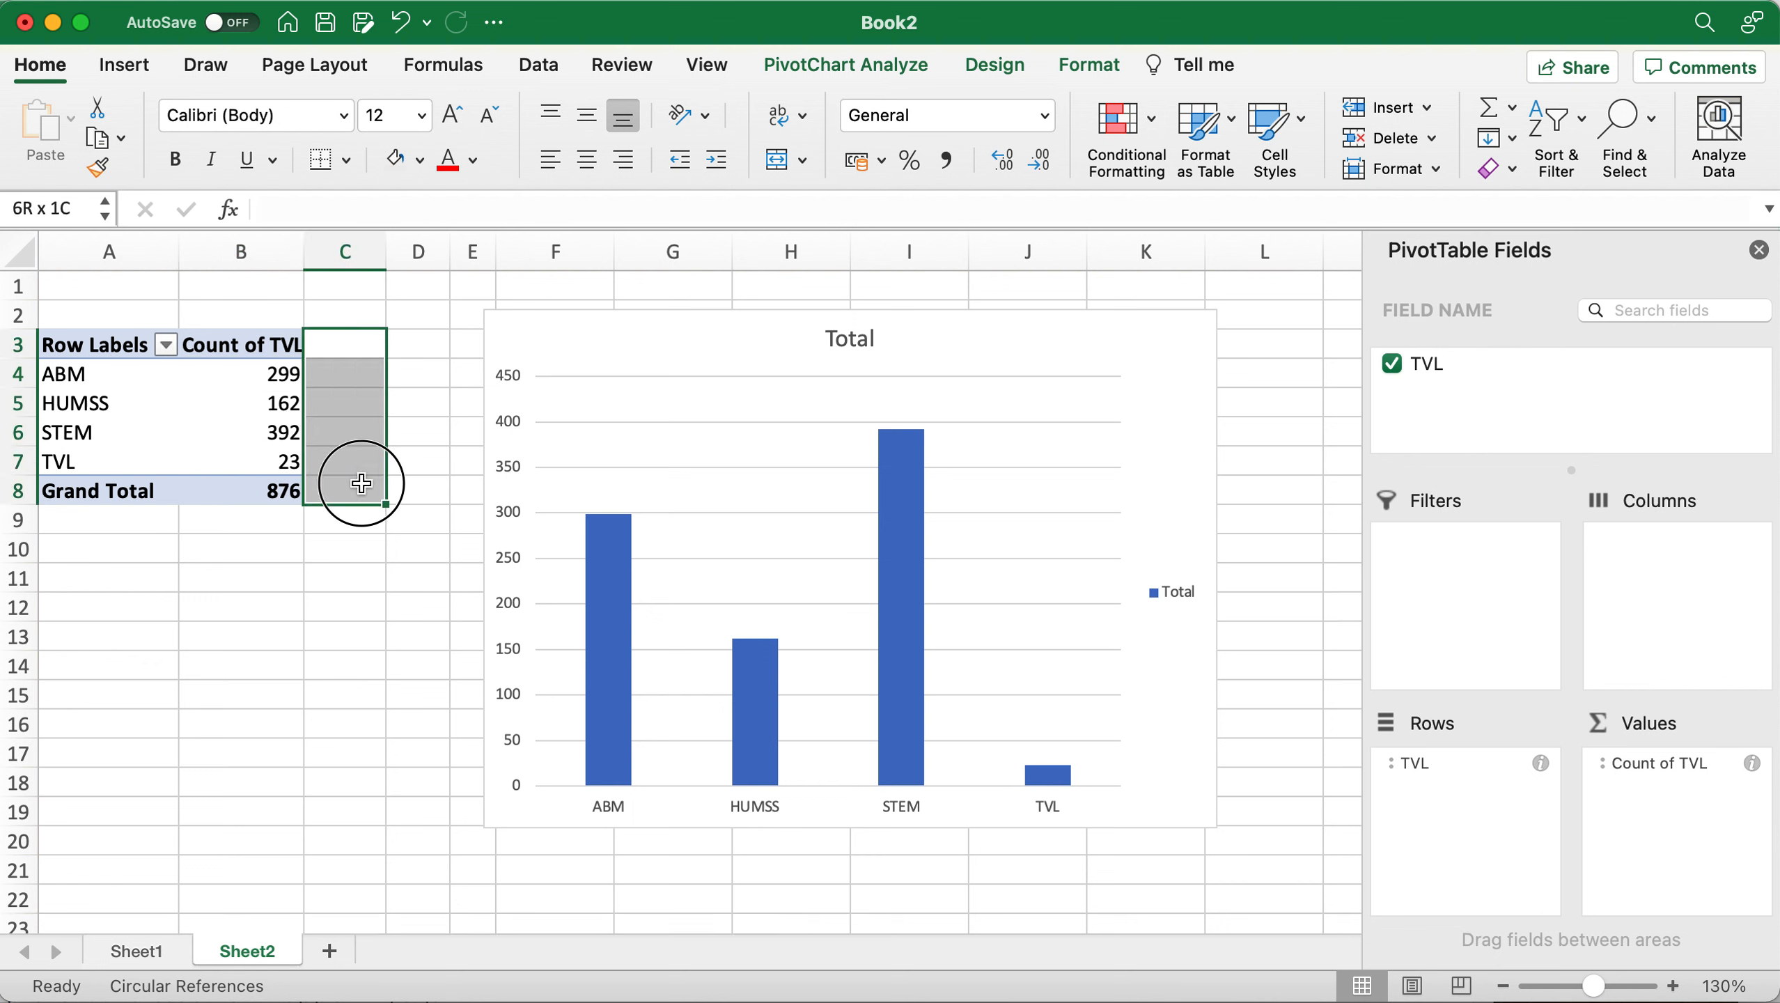
{"action": "left_click", "coordinate": [708, 374]}
{"action": "left_click", "coordinate": [728, 336]}
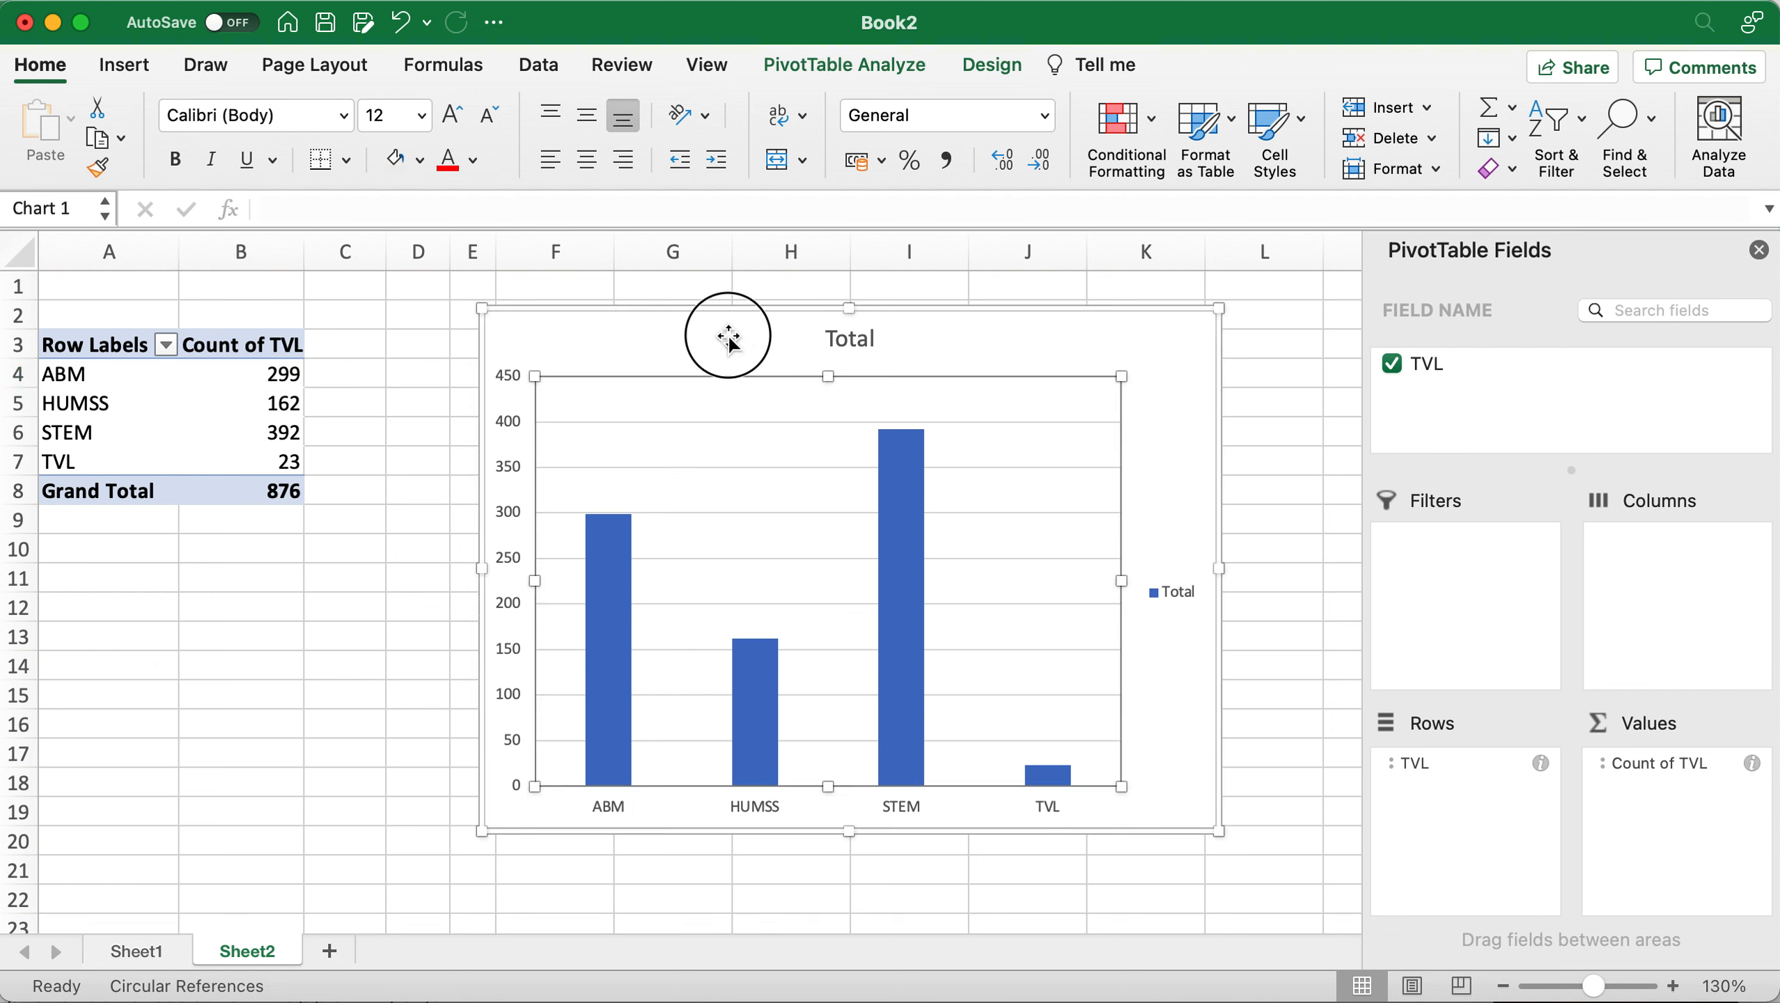
{"action": "left_click", "coordinate": [1408, 372]}
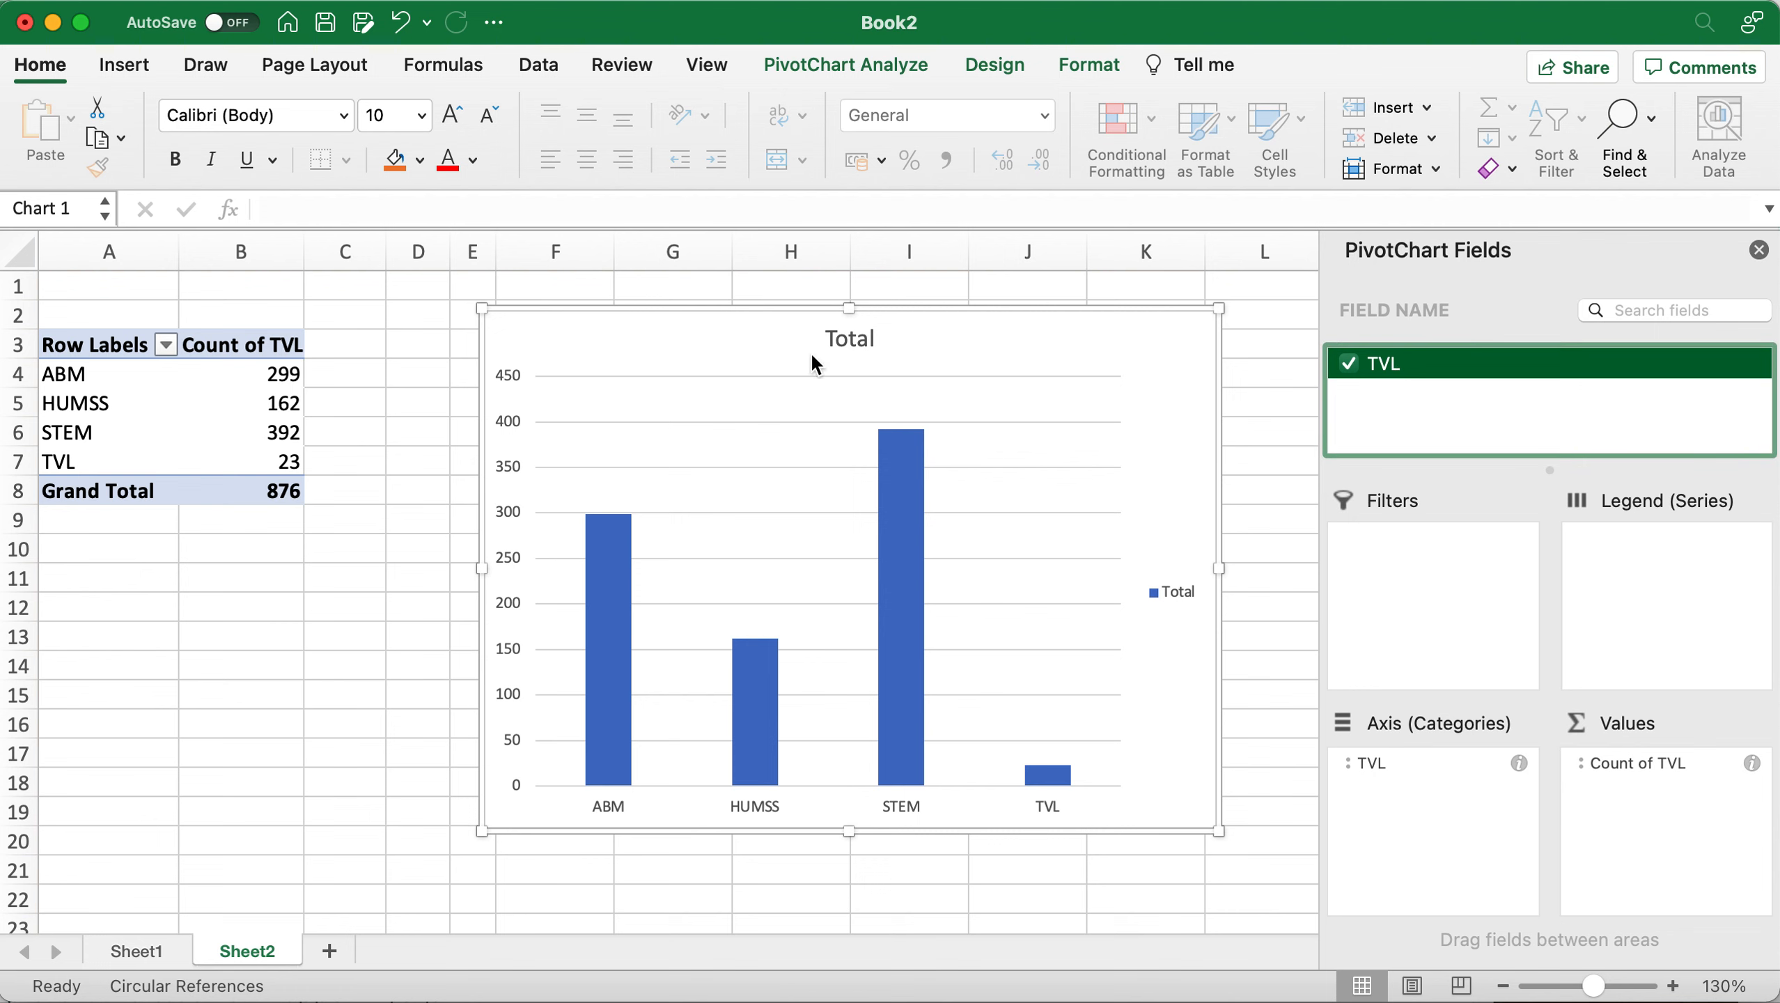
{"action": "left_click", "coordinate": [1402, 365]}
{"action": "right_click", "coordinate": [1404, 370]}
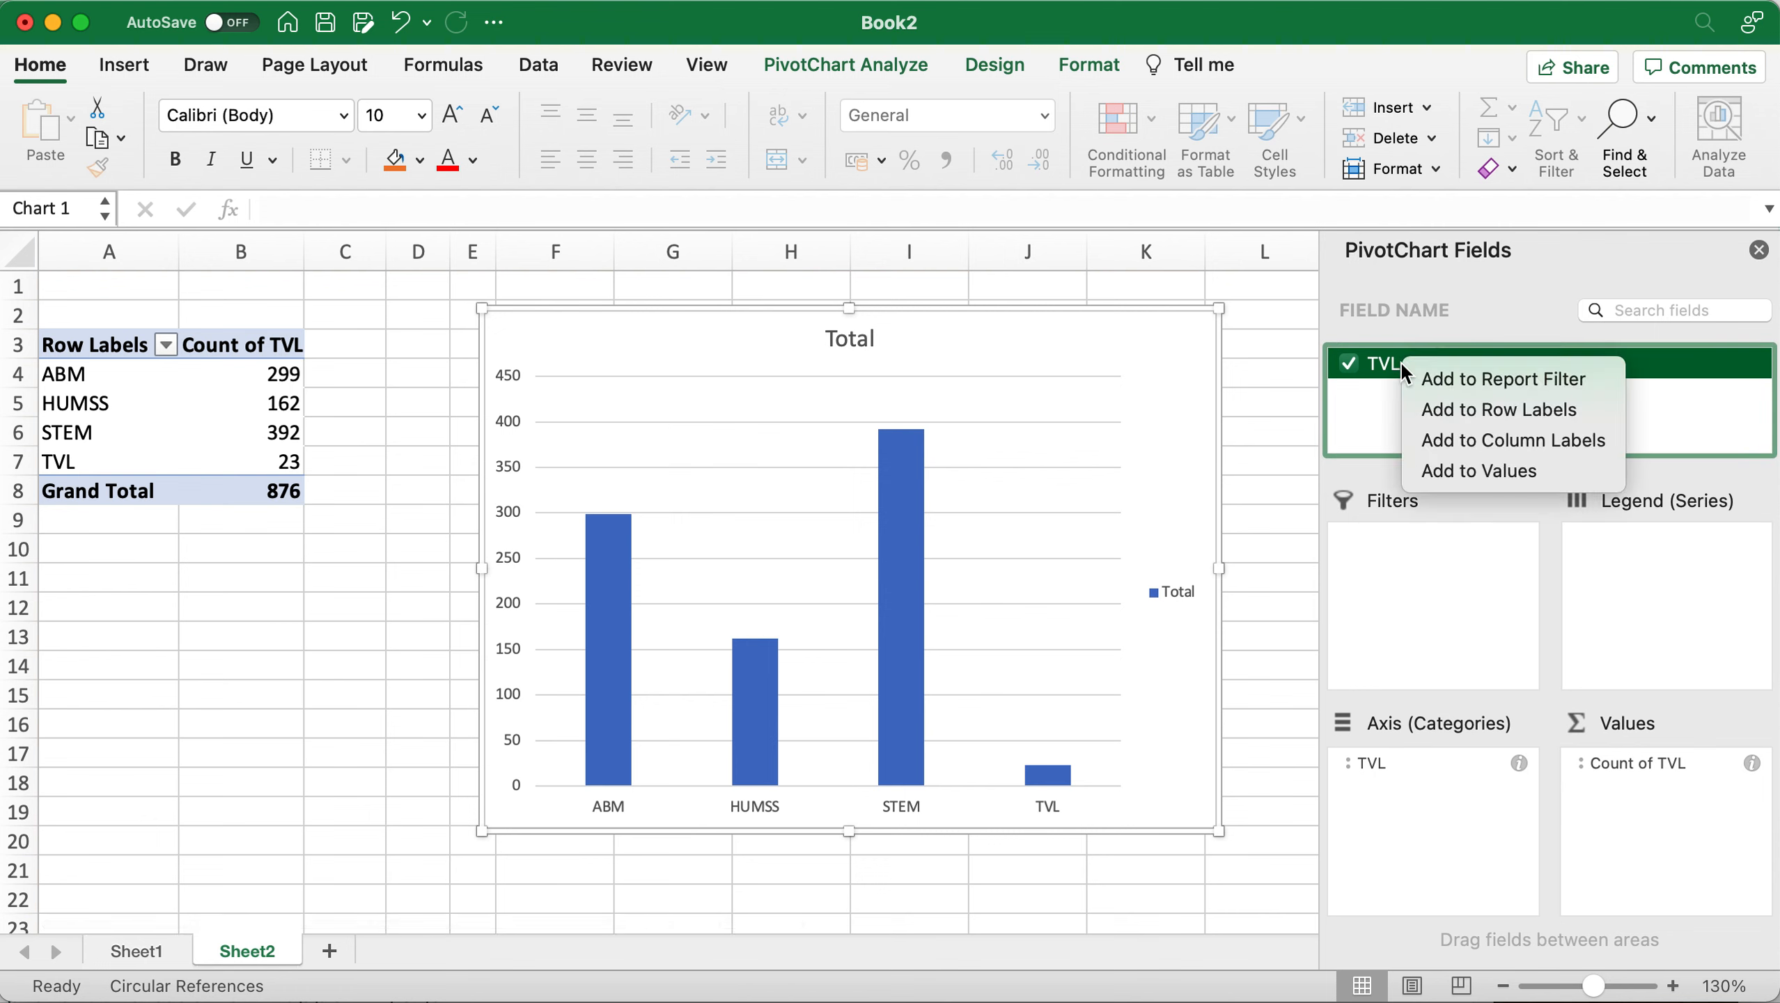
{"action": "left_click", "coordinate": [1399, 374]}
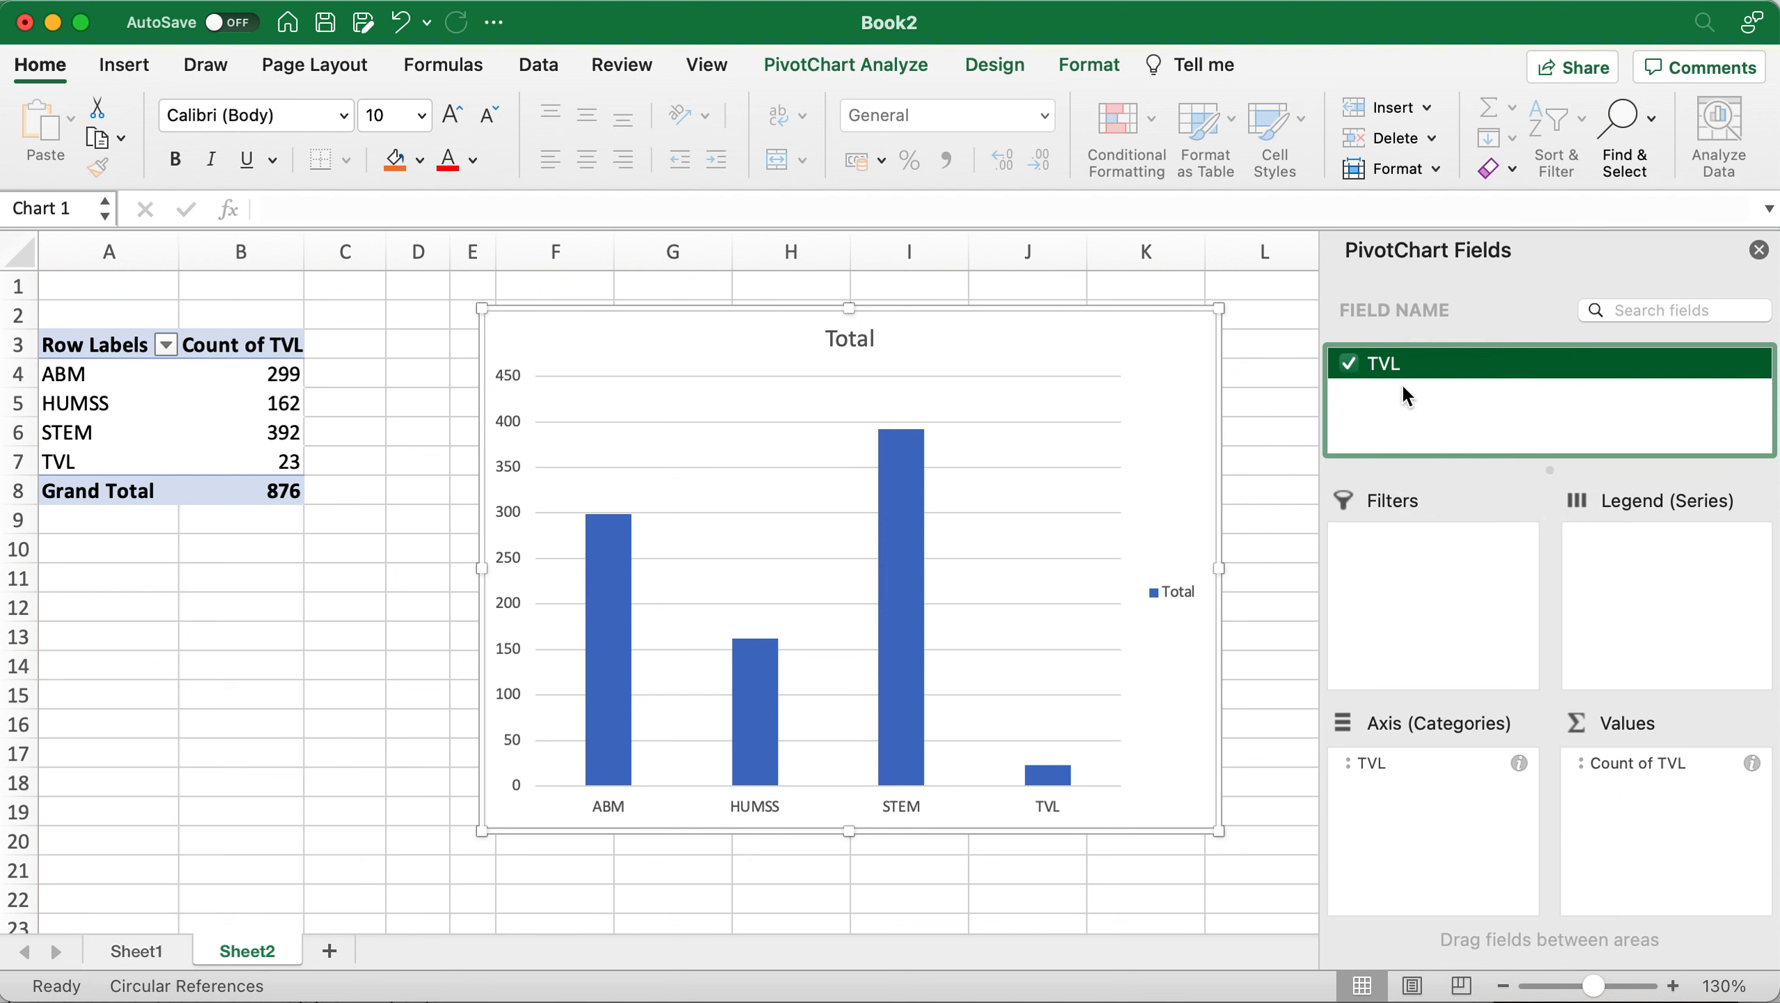
{"action": "left_click_drag", "start_coordinate": [1426, 372], "coordinate": [1673, 801]}
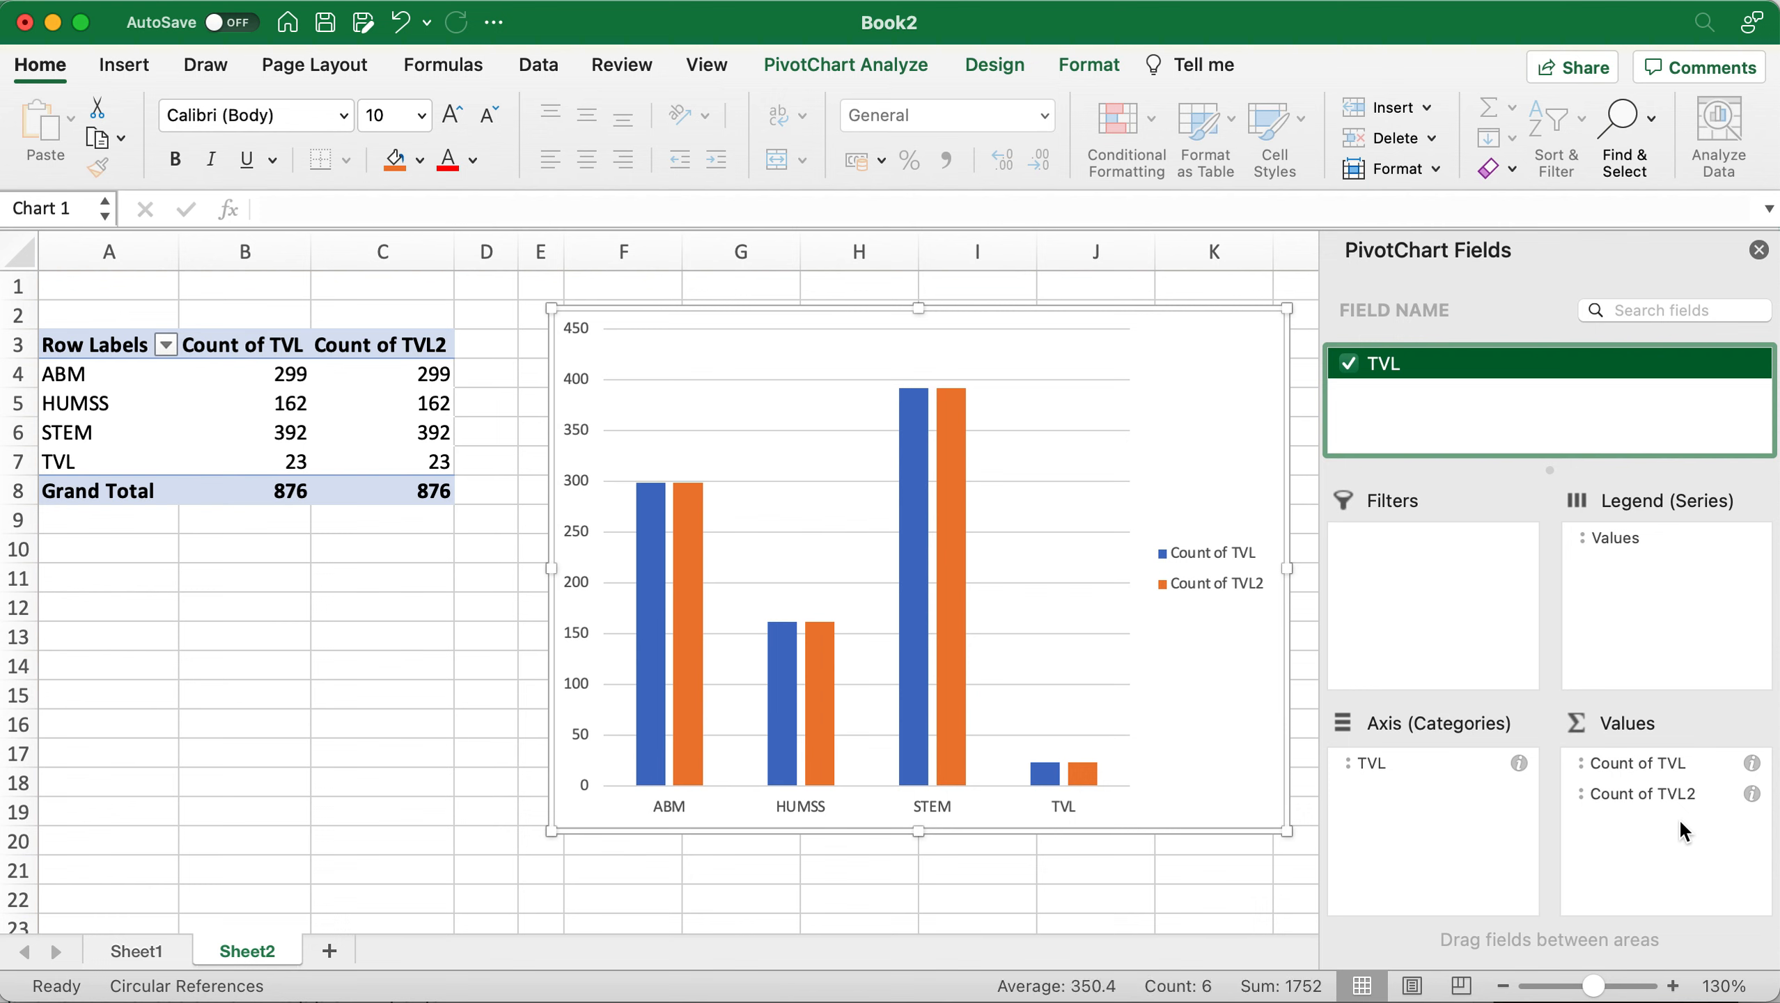
Show the second TVL count value, Count of TVL2, as % of Grand Total.
{"action": "left_click", "coordinate": [1753, 794]}
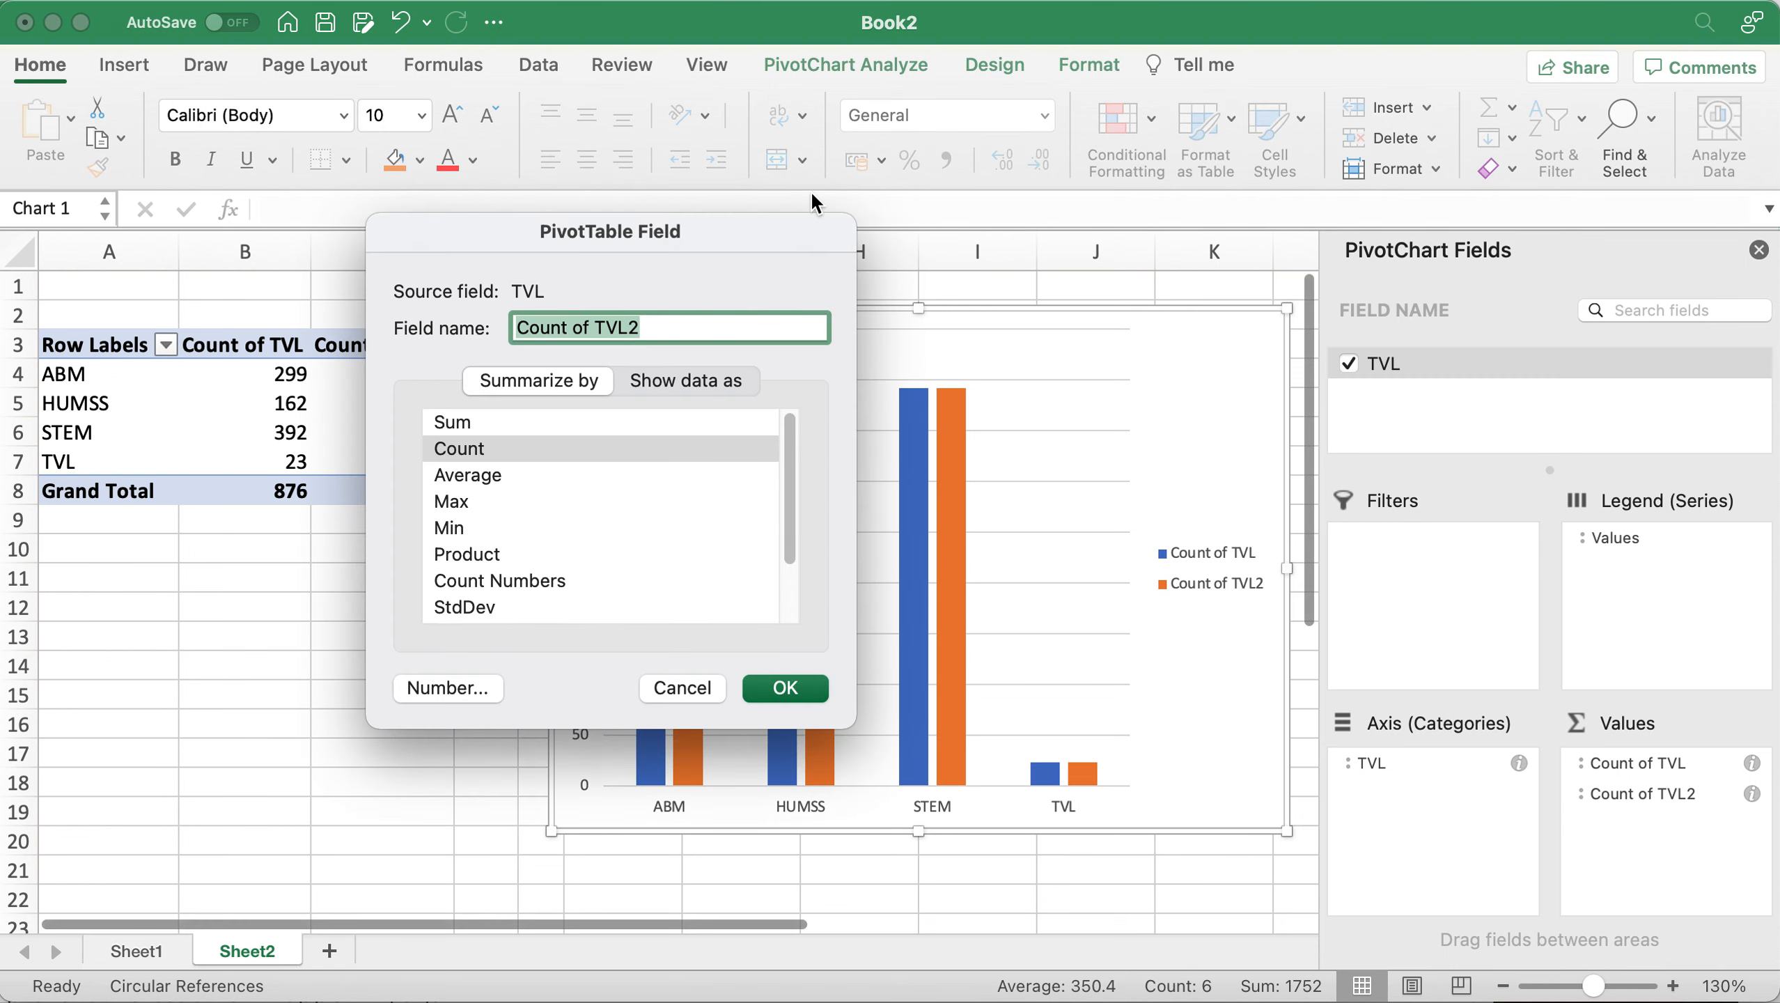
{"action": "left_click", "coordinate": [660, 698]}
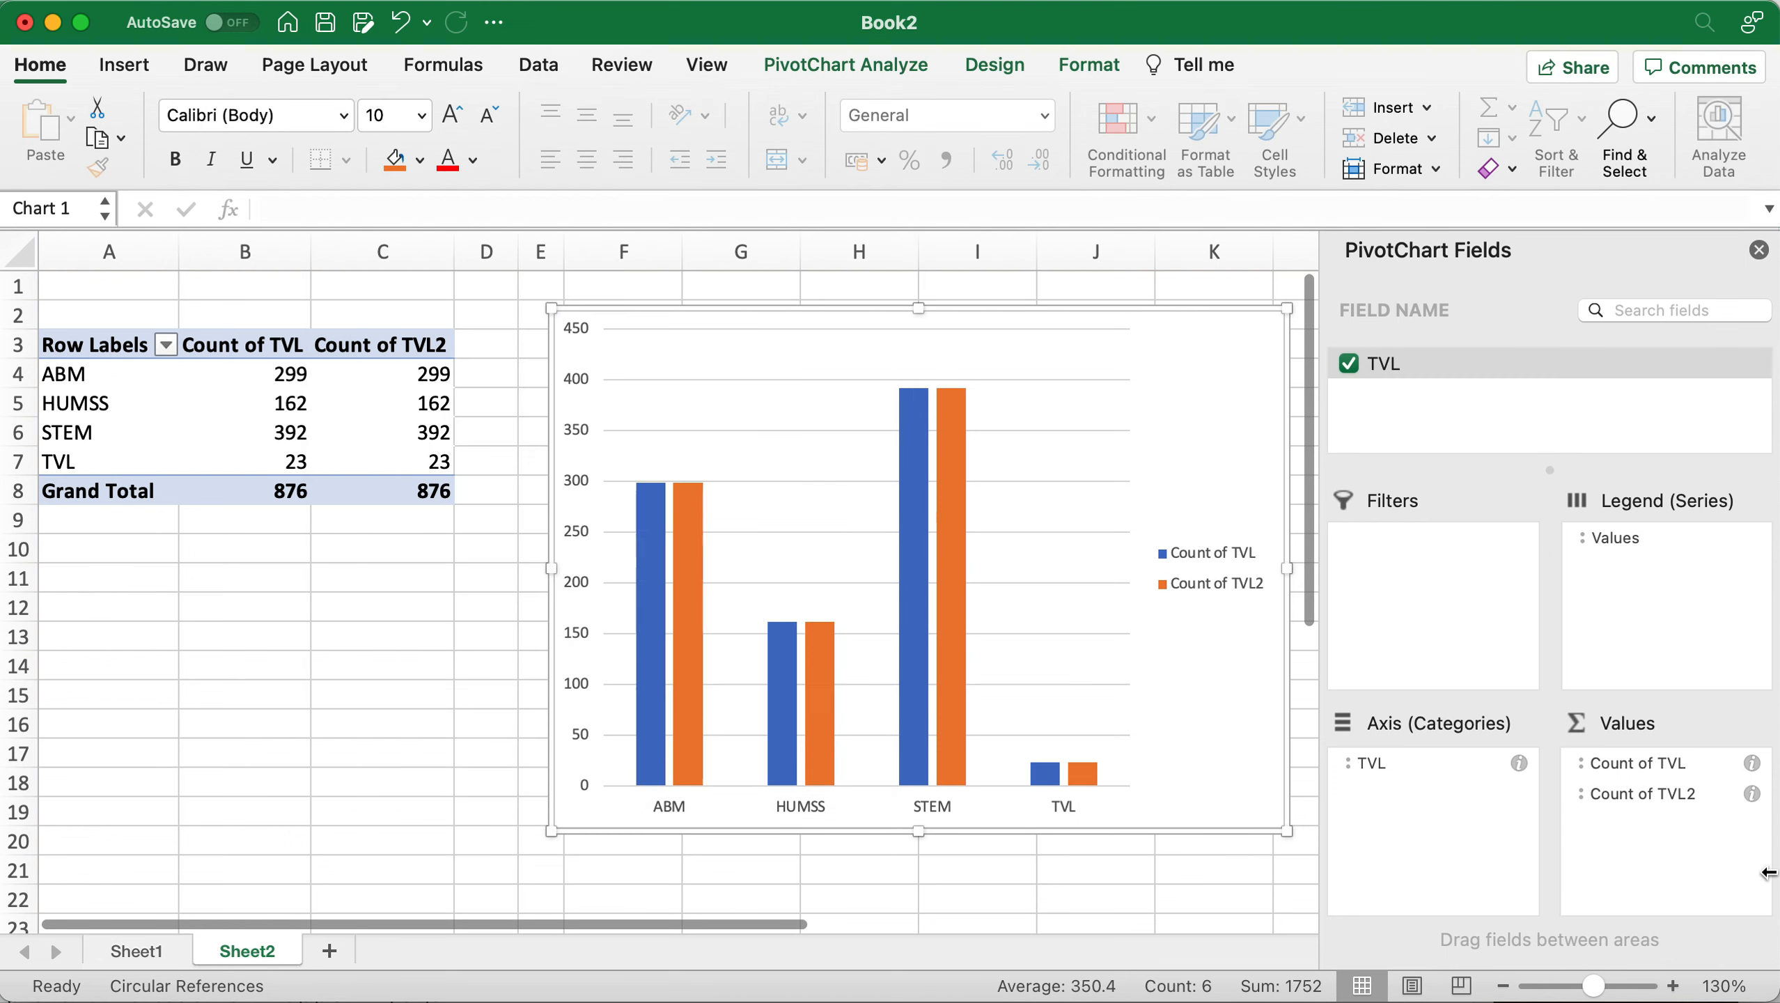
{"action": "left_click", "coordinate": [1753, 794]}
{"action": "left_click_drag", "start_coordinate": [1081, 310], "coordinate": [1327, 388]}
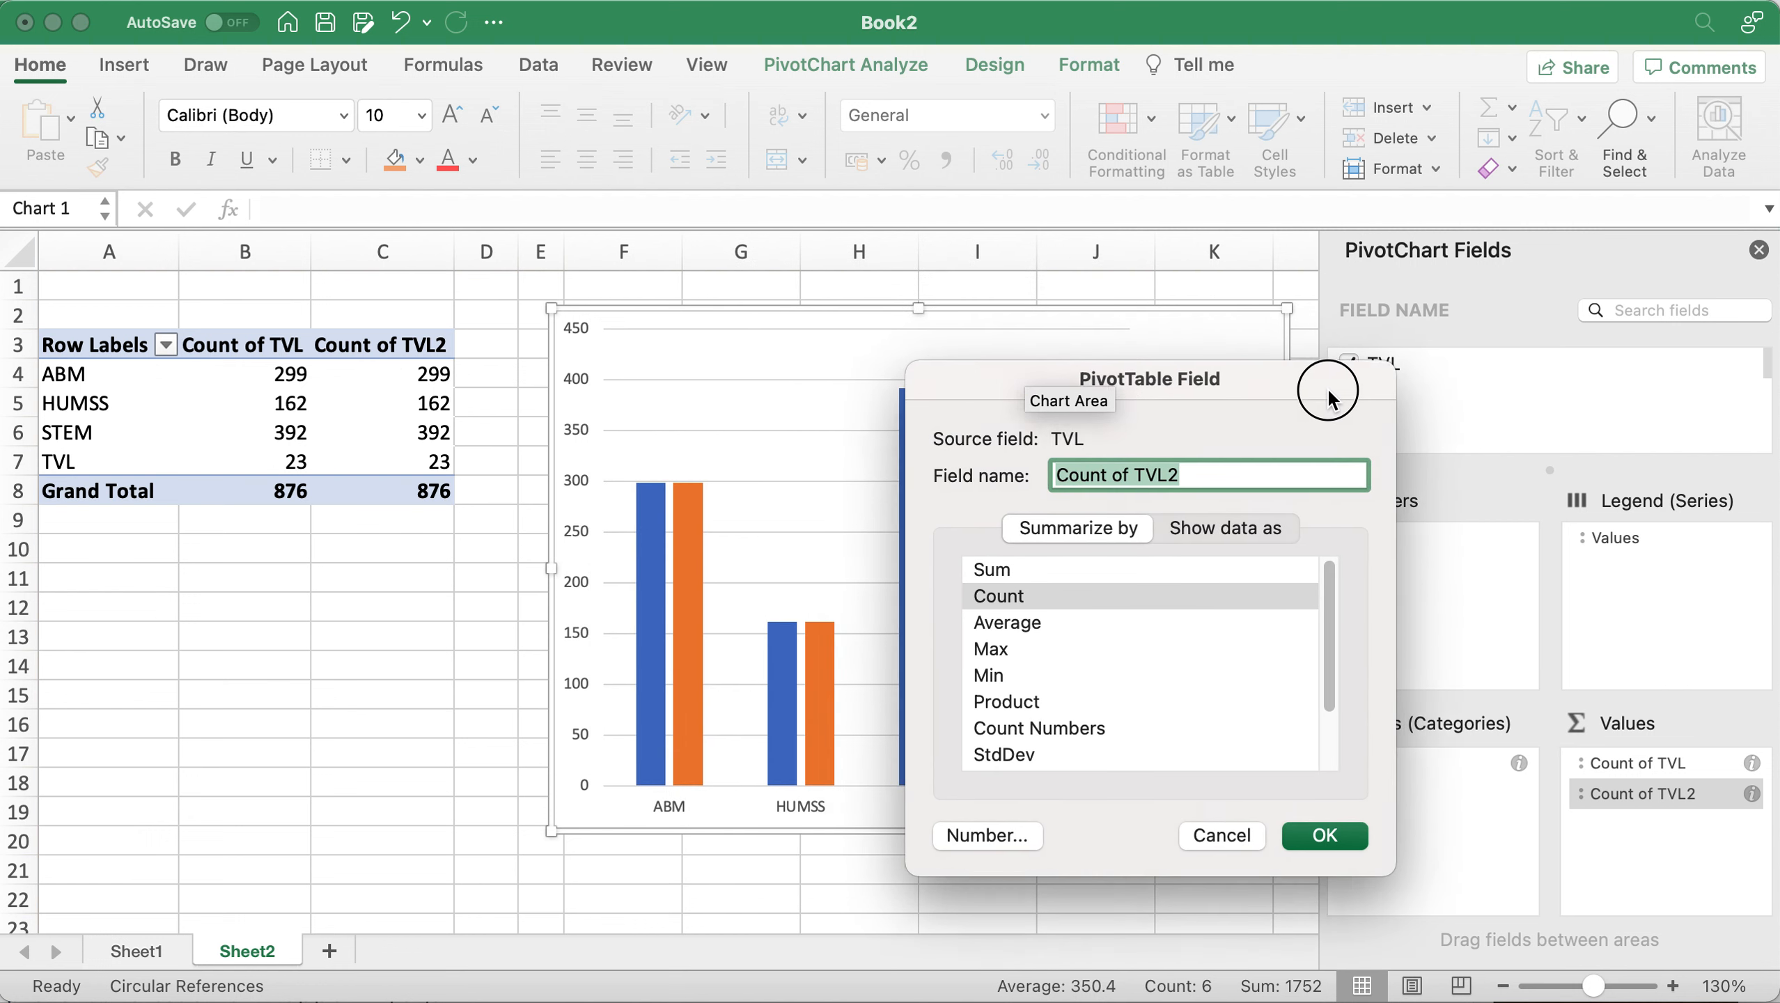
{"action": "left_click", "coordinate": [1296, 537]}
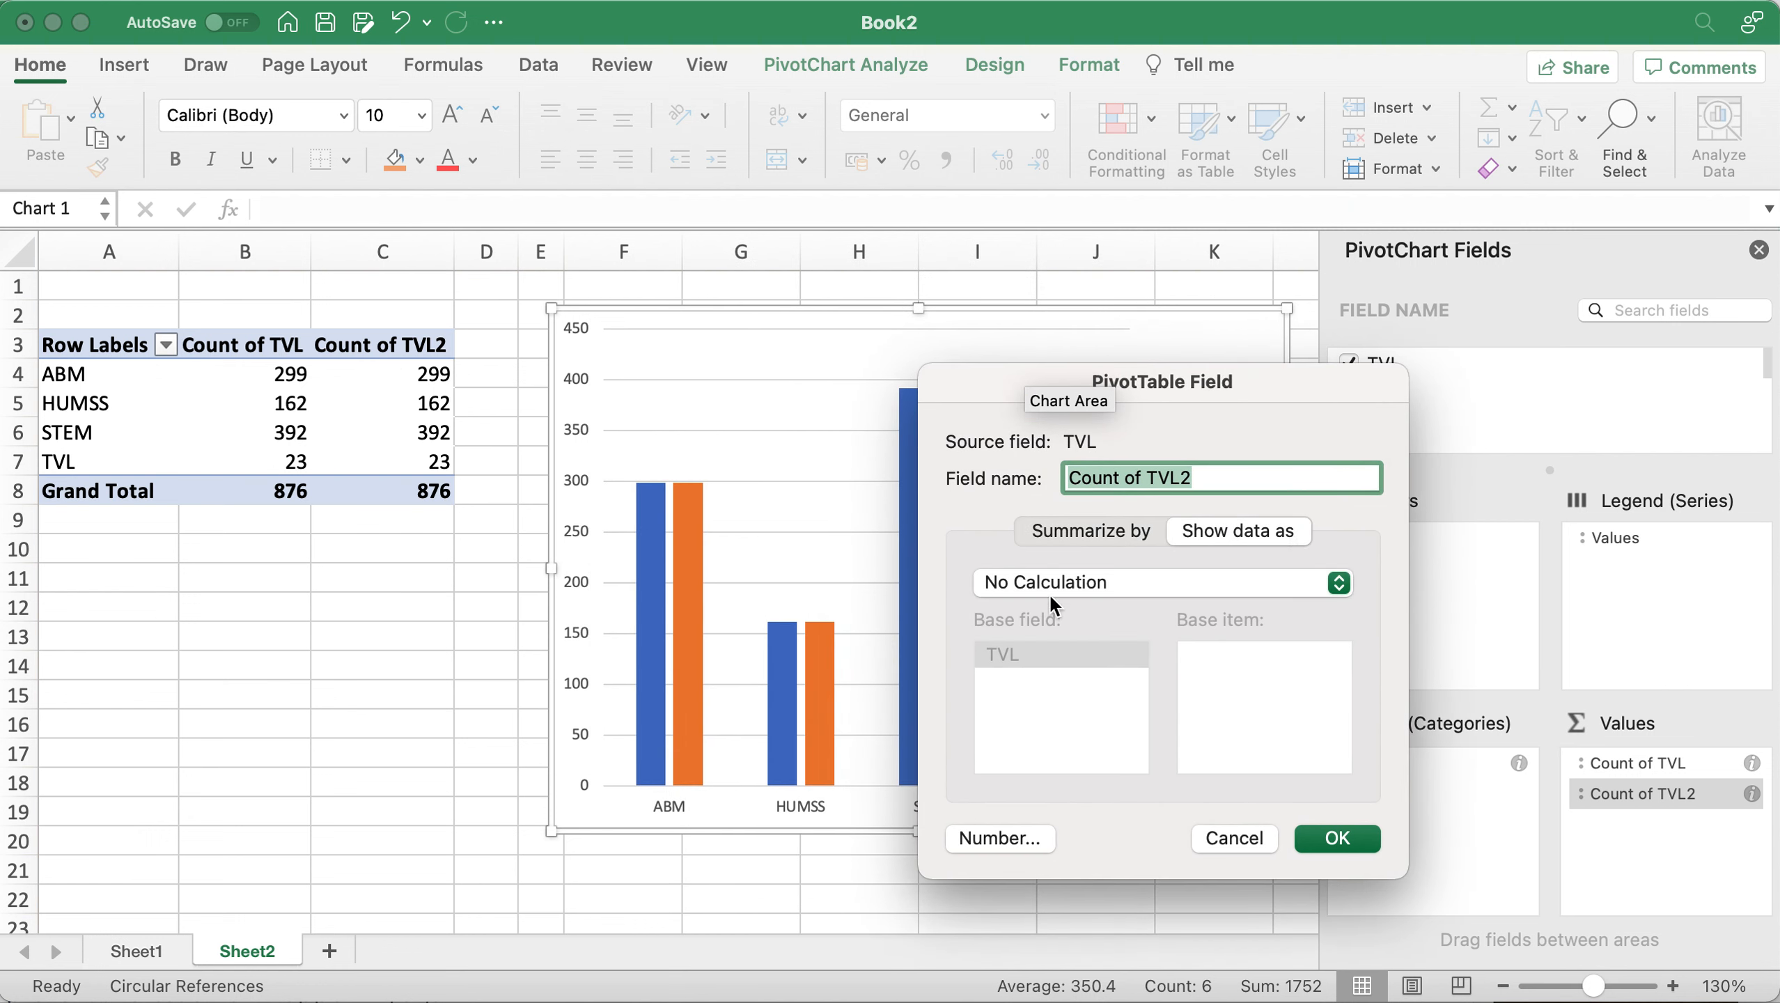
{"action": "left_click", "coordinate": [1339, 583]}
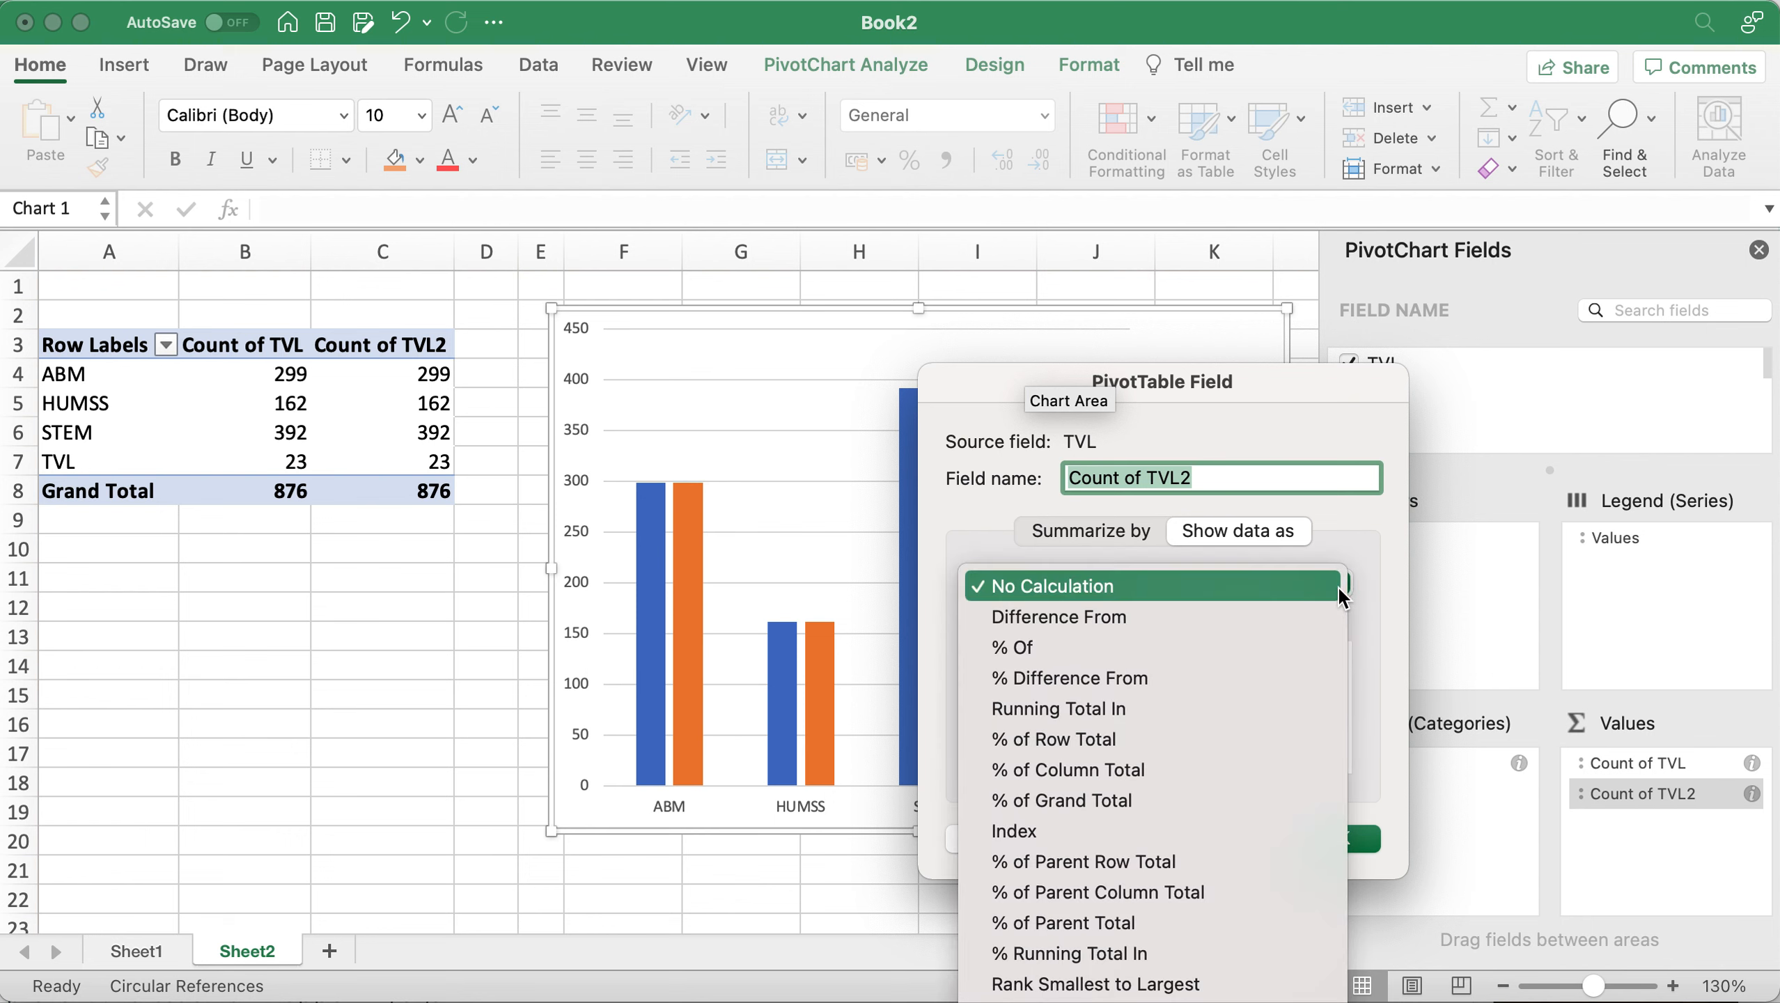
{"action": "left_click_drag", "start_coordinate": [1246, 394], "coordinate": [1560, 205]}
{"action": "left_click", "coordinate": [1343, 391]}
{"action": "left_click", "coordinate": [1326, 186]}
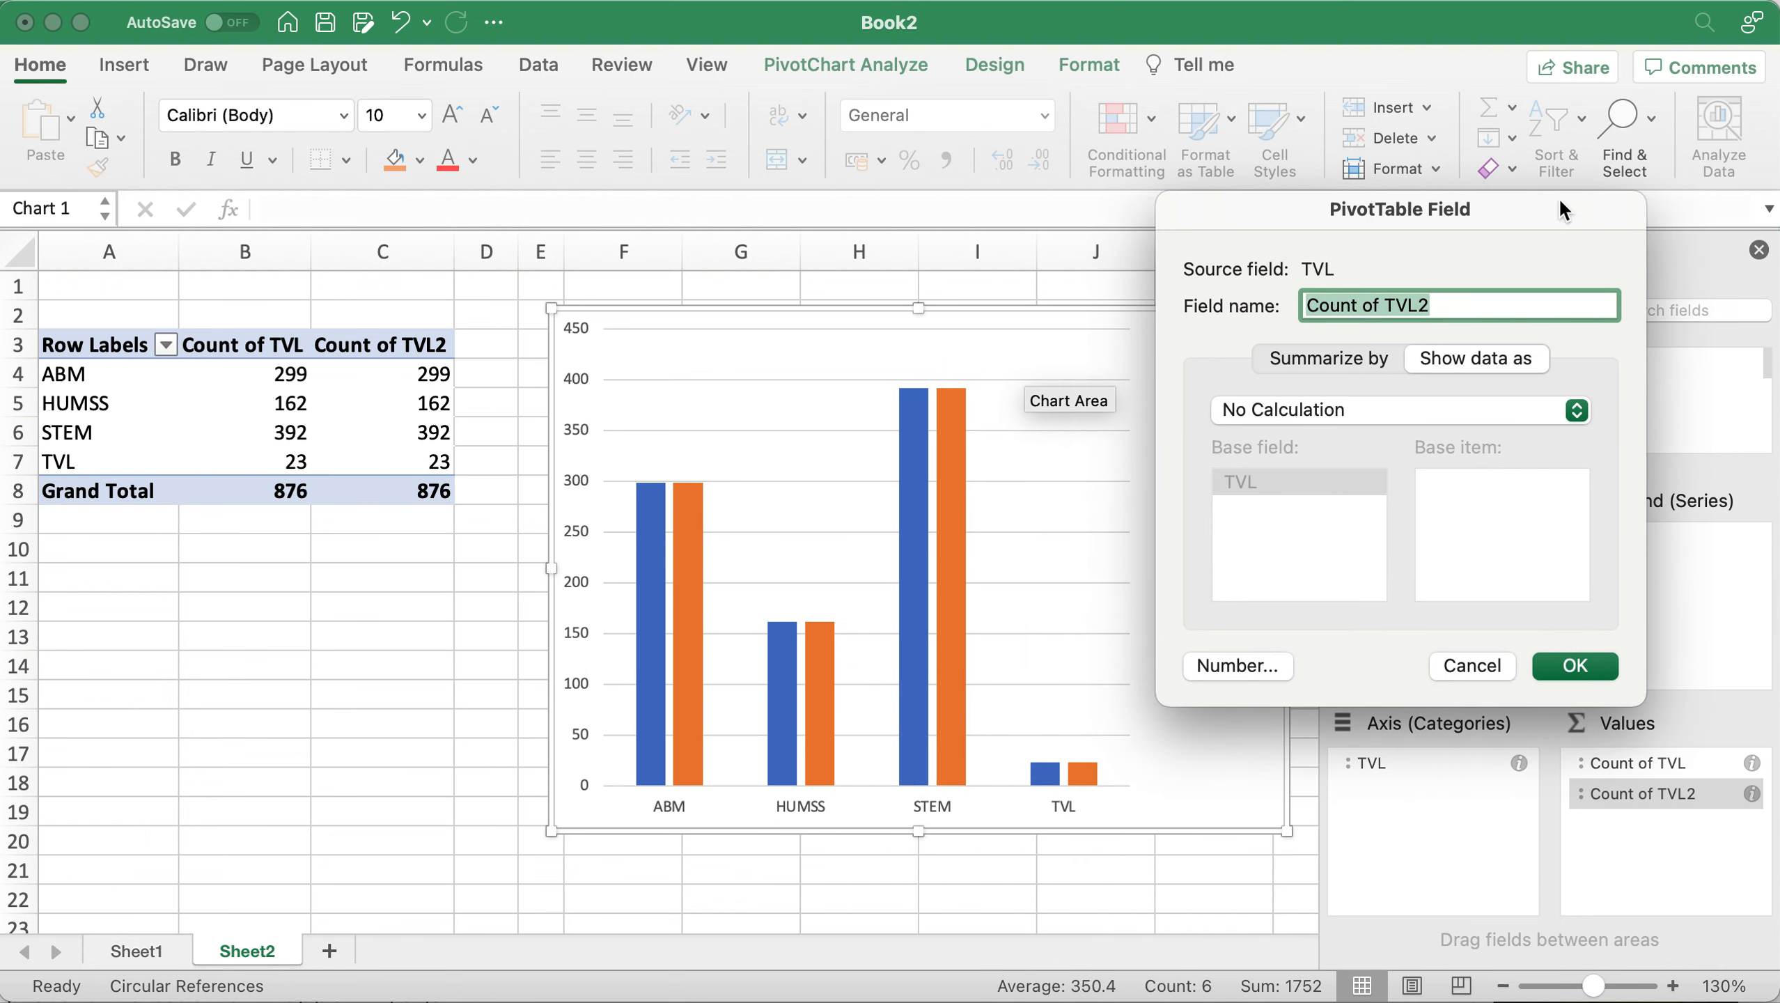
{"action": "left_click", "coordinate": [1591, 409]}
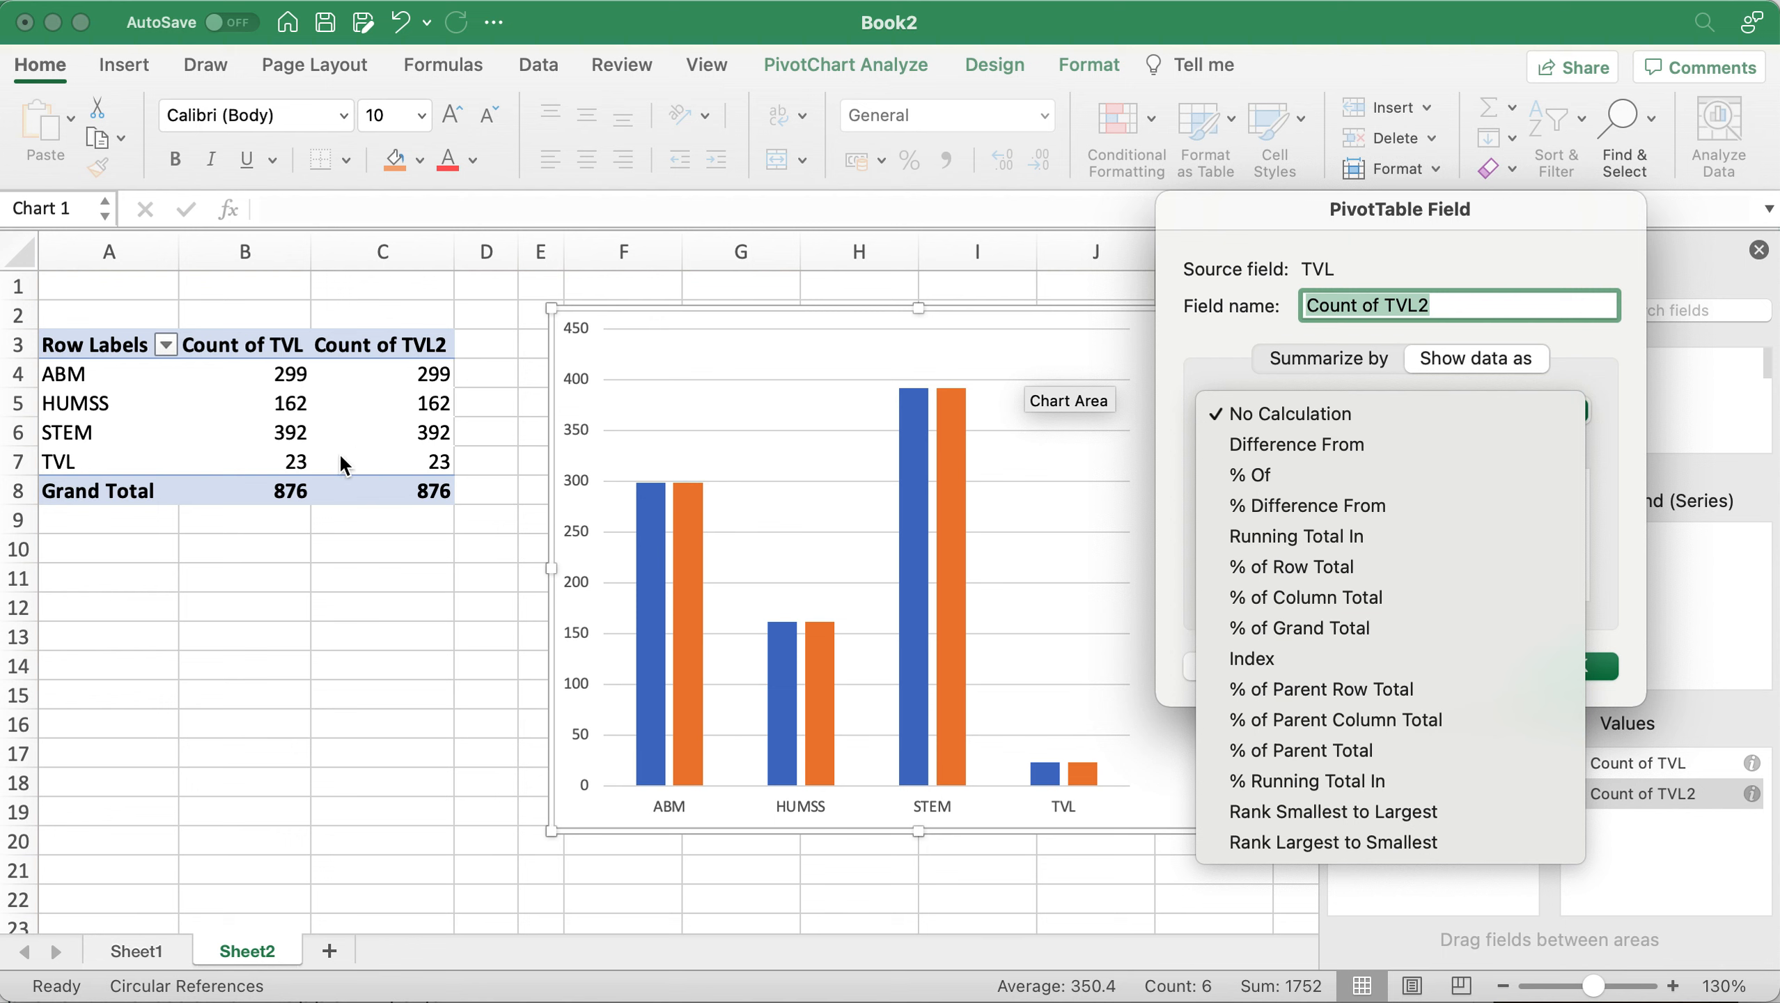
{"action": "left_click", "coordinate": [1379, 629]}
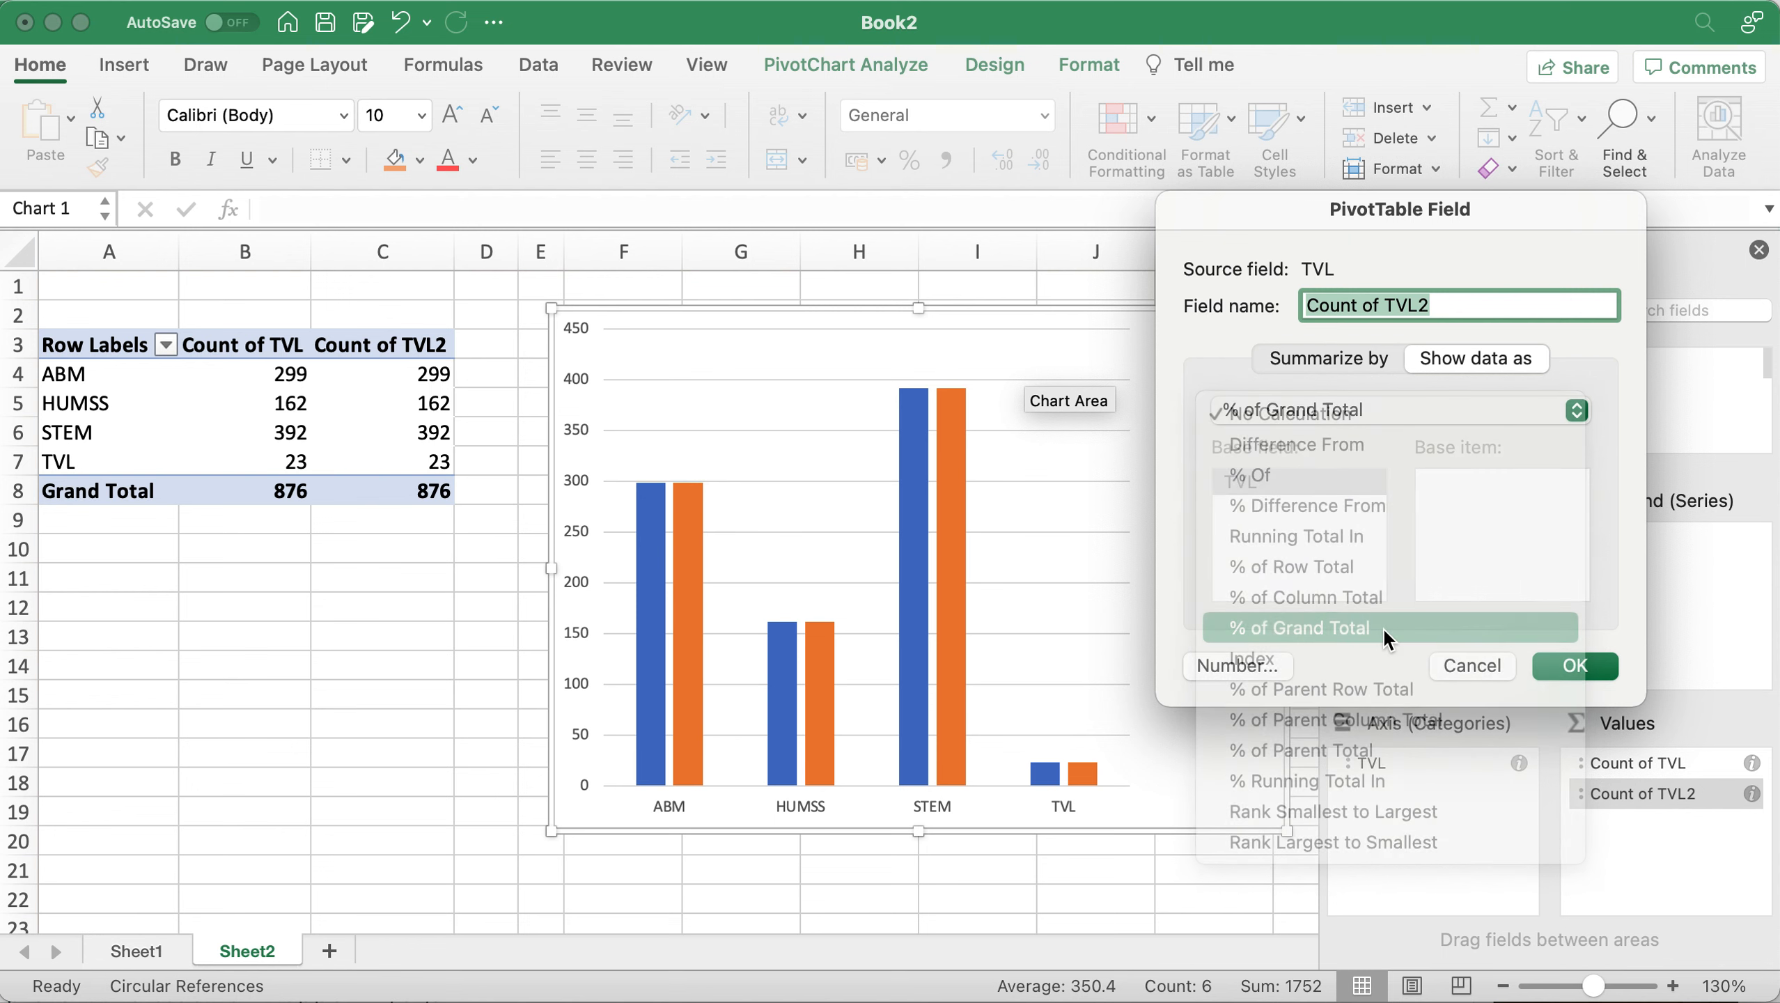
{"action": "left_click", "coordinate": [1576, 665]}
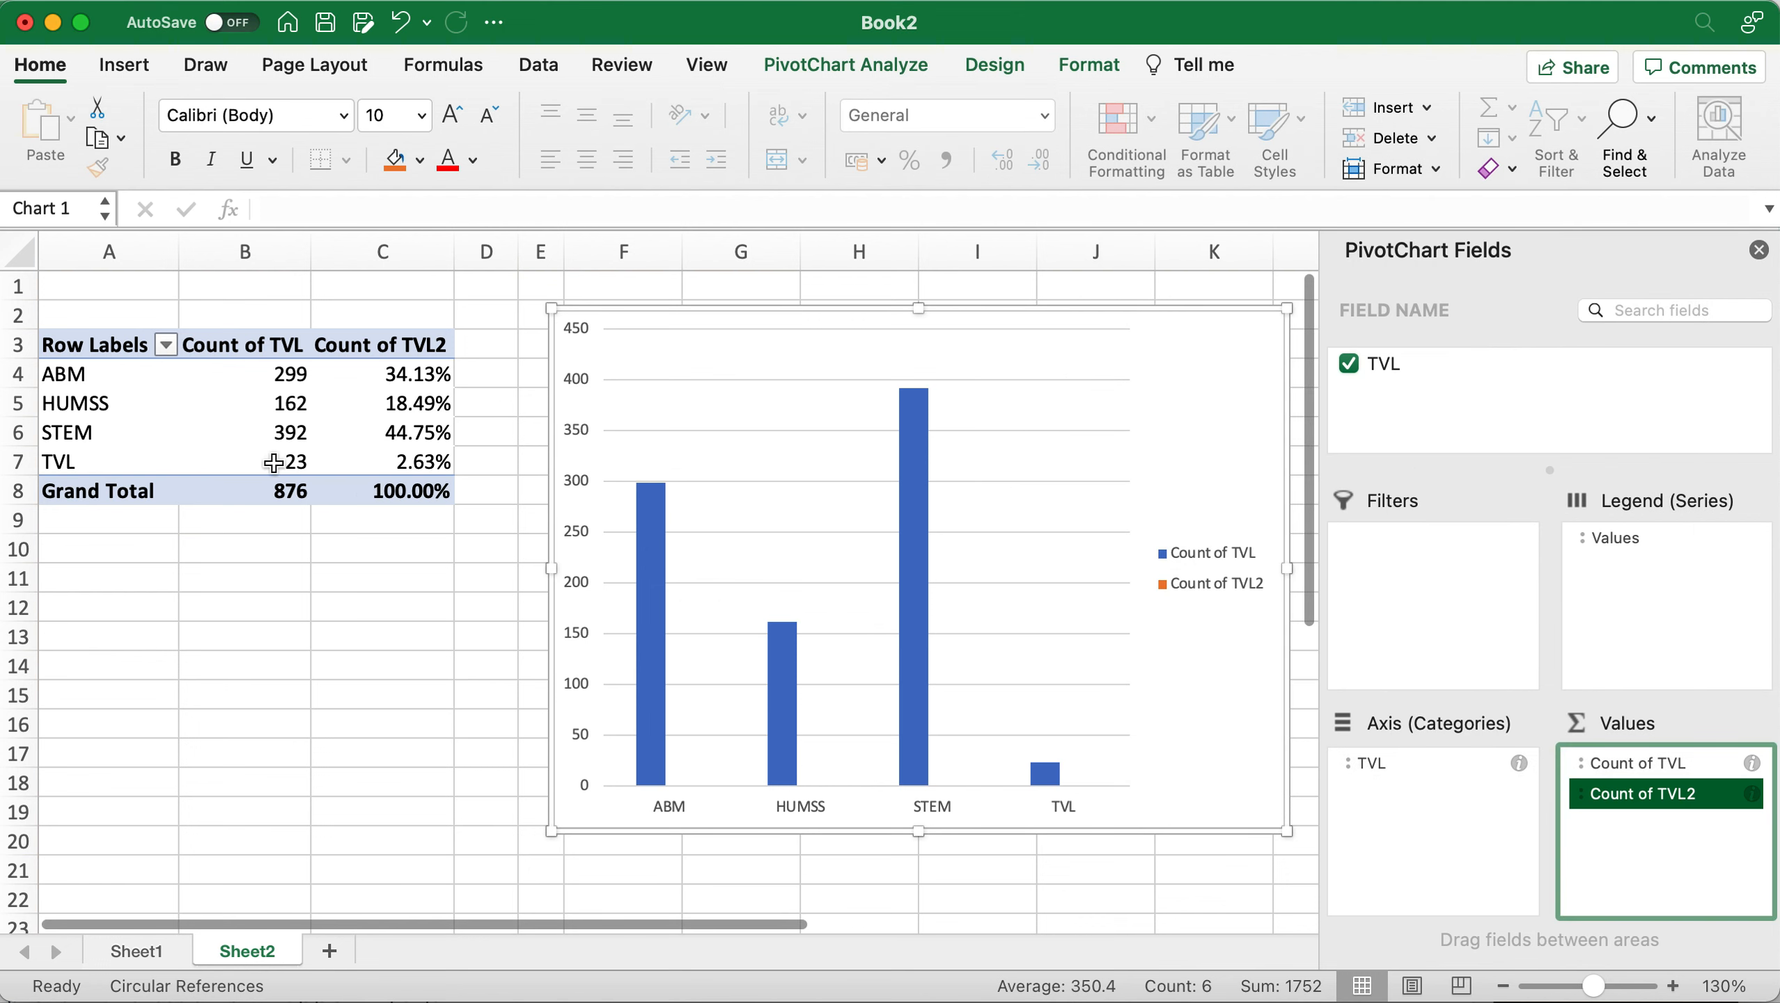
Rename the pivot table's Count of TVL2 heading in C3 as Percentage.
{"action": "left_click", "coordinate": [379, 344]}
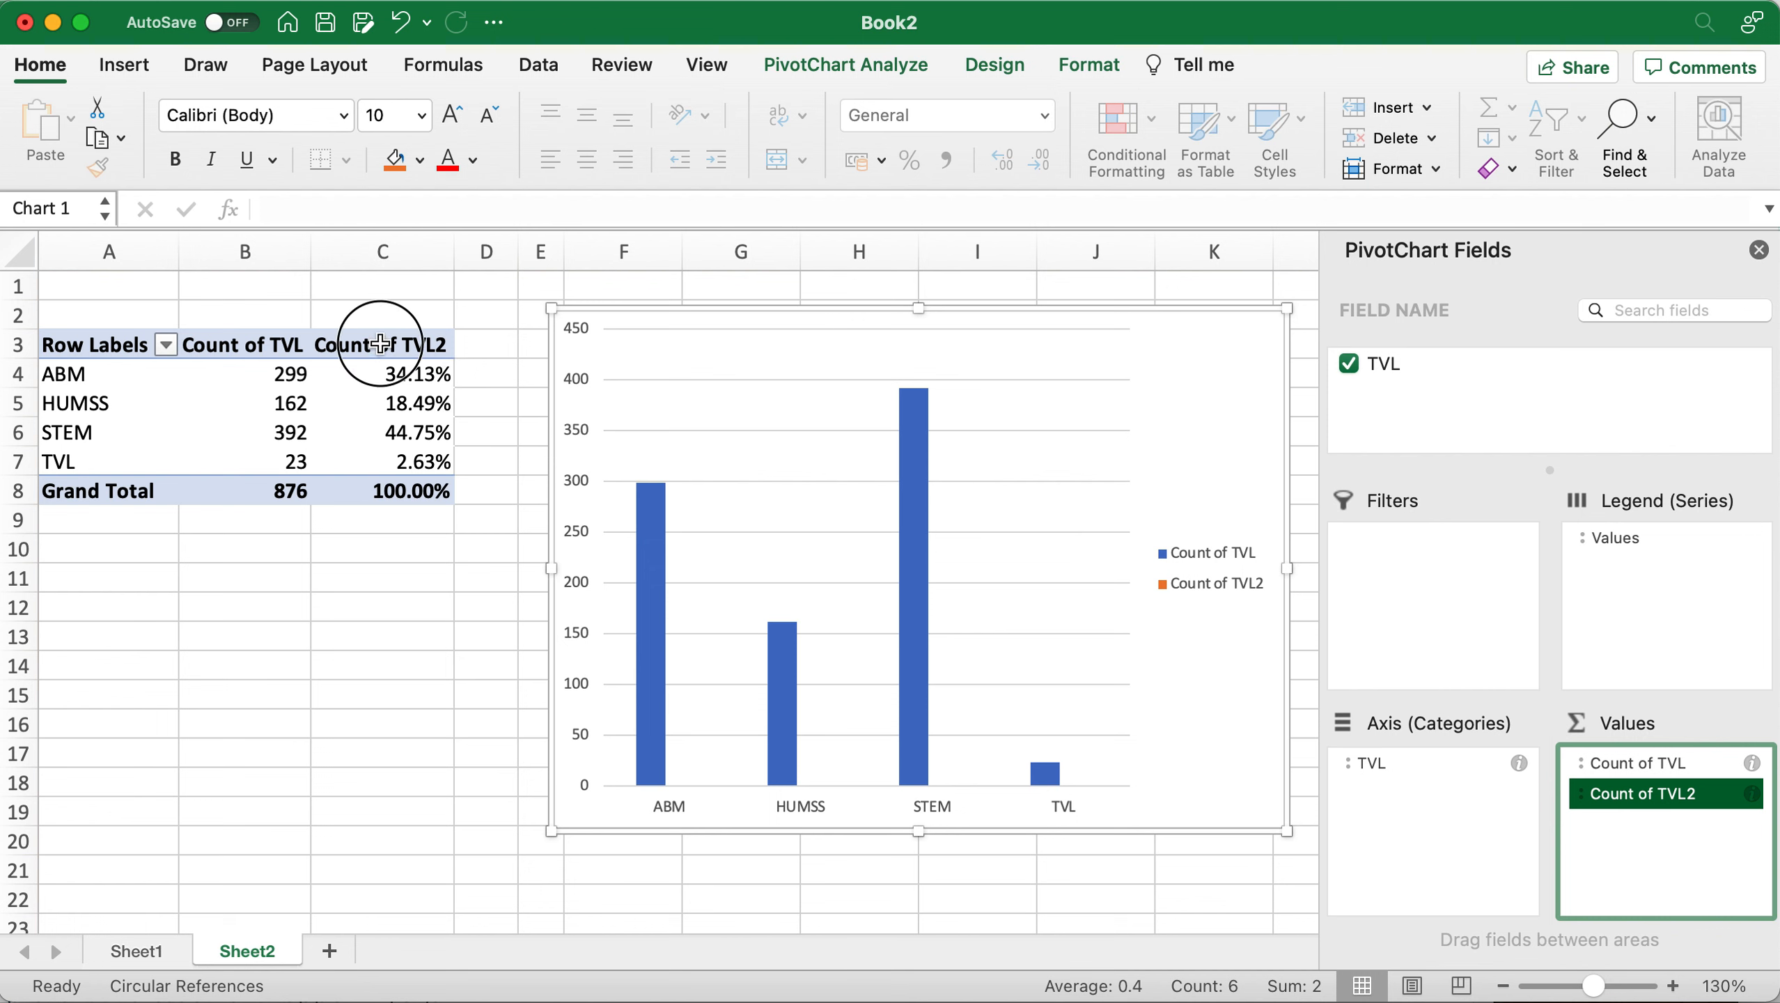
{"action": "left_click", "coordinate": [409, 208]}
{"action": "left_click", "coordinate": [186, 209]}
{"action": "type", "text": "Per"}
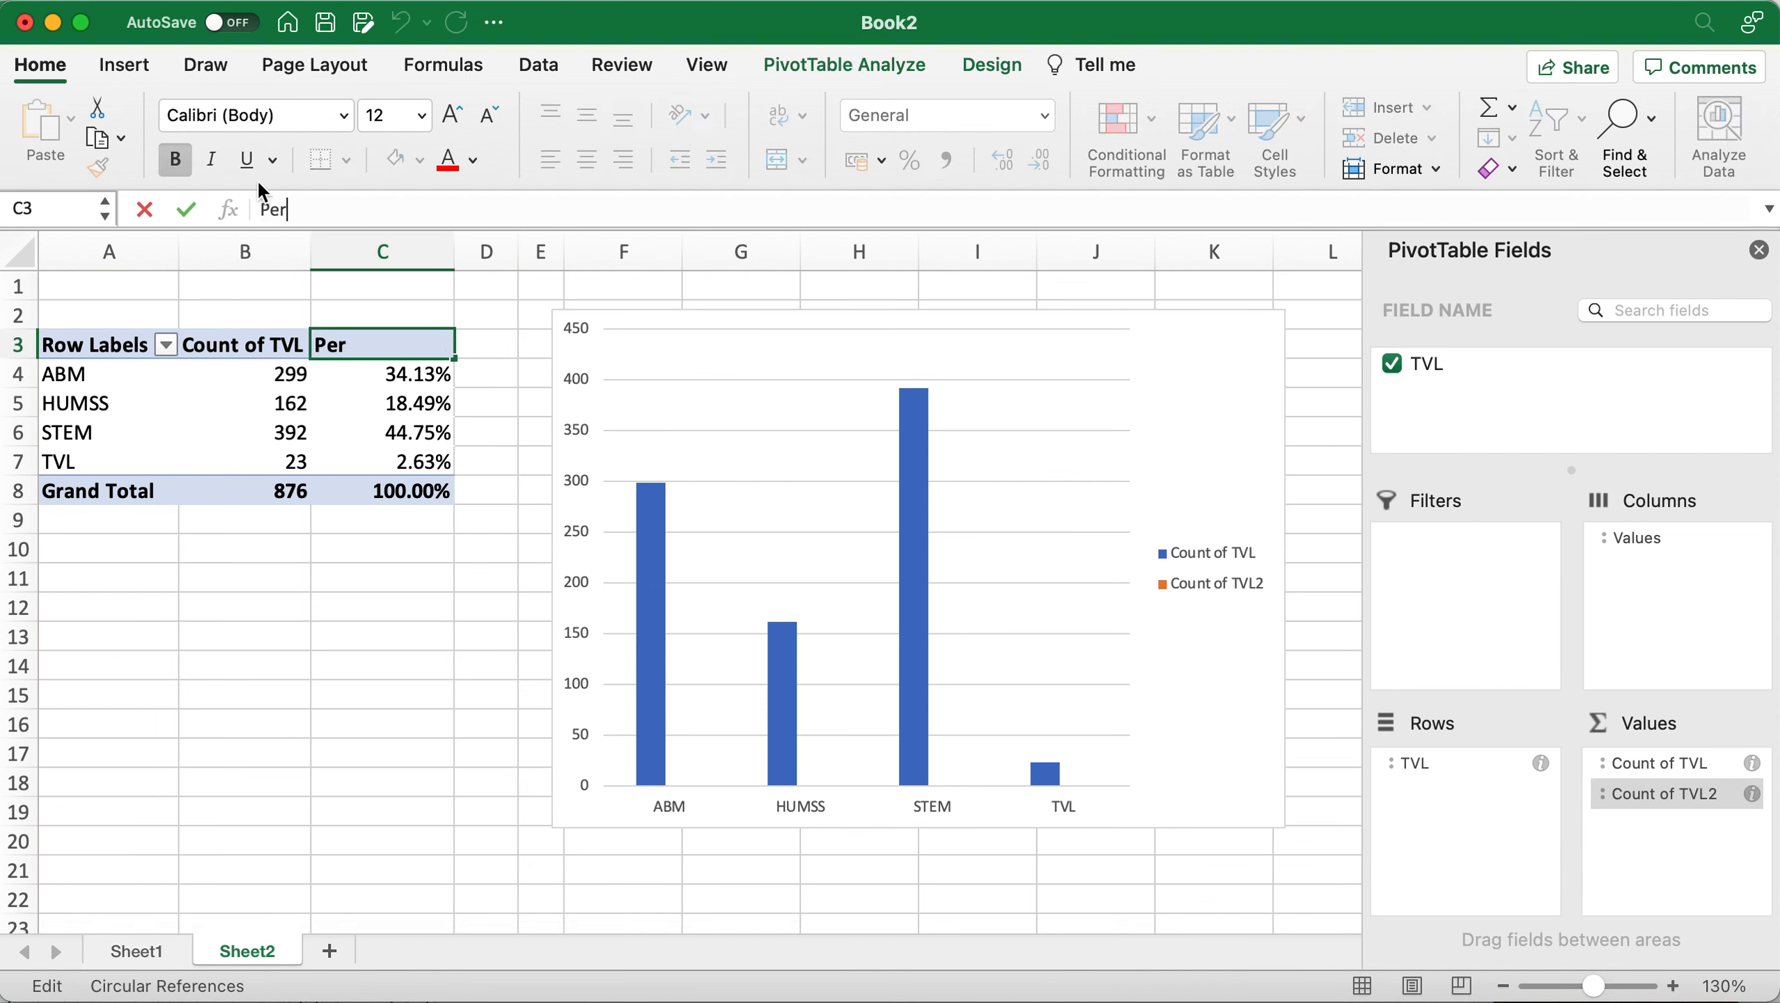
{"action": "type", "text": "centage"}
{"action": "key", "text": "Return"}
Rename the pivot table's Count of TVL heading in B3 as Frequencies.
{"action": "key", "text": "Left"}
{"action": "key", "text": "Up"}
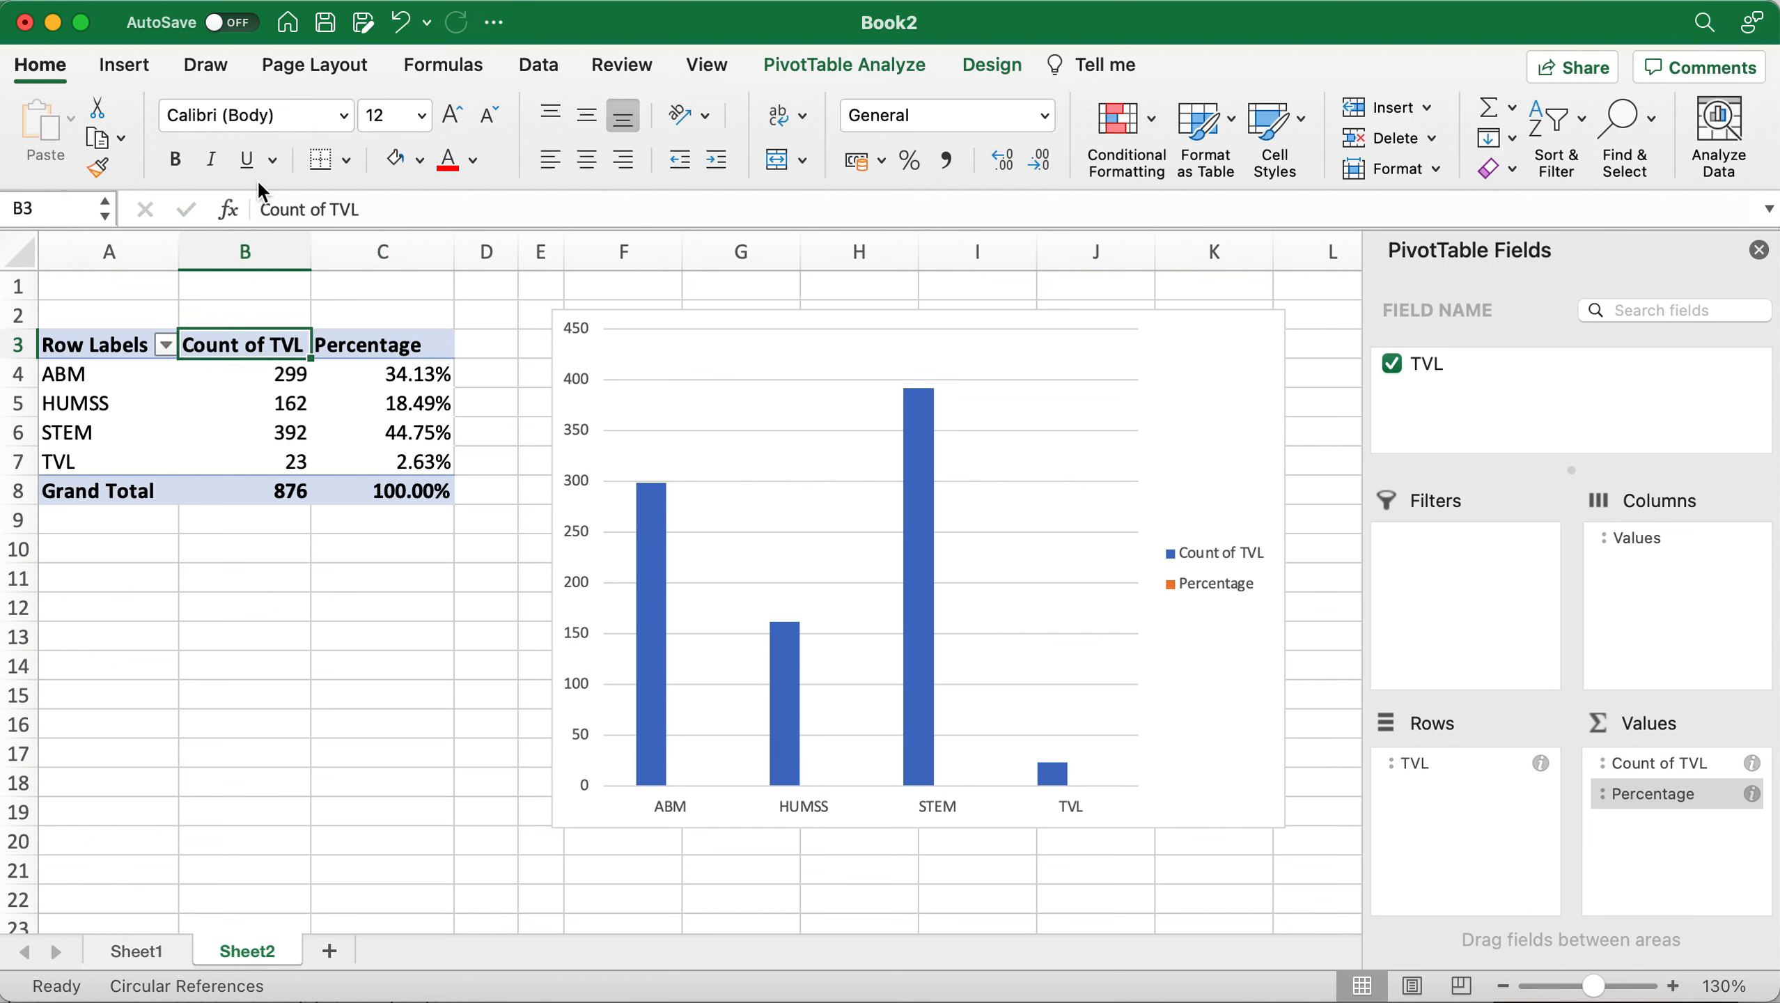
{"action": "triple_click", "coordinate": [314, 208]}
{"action": "type", "text": "Frequencies"}
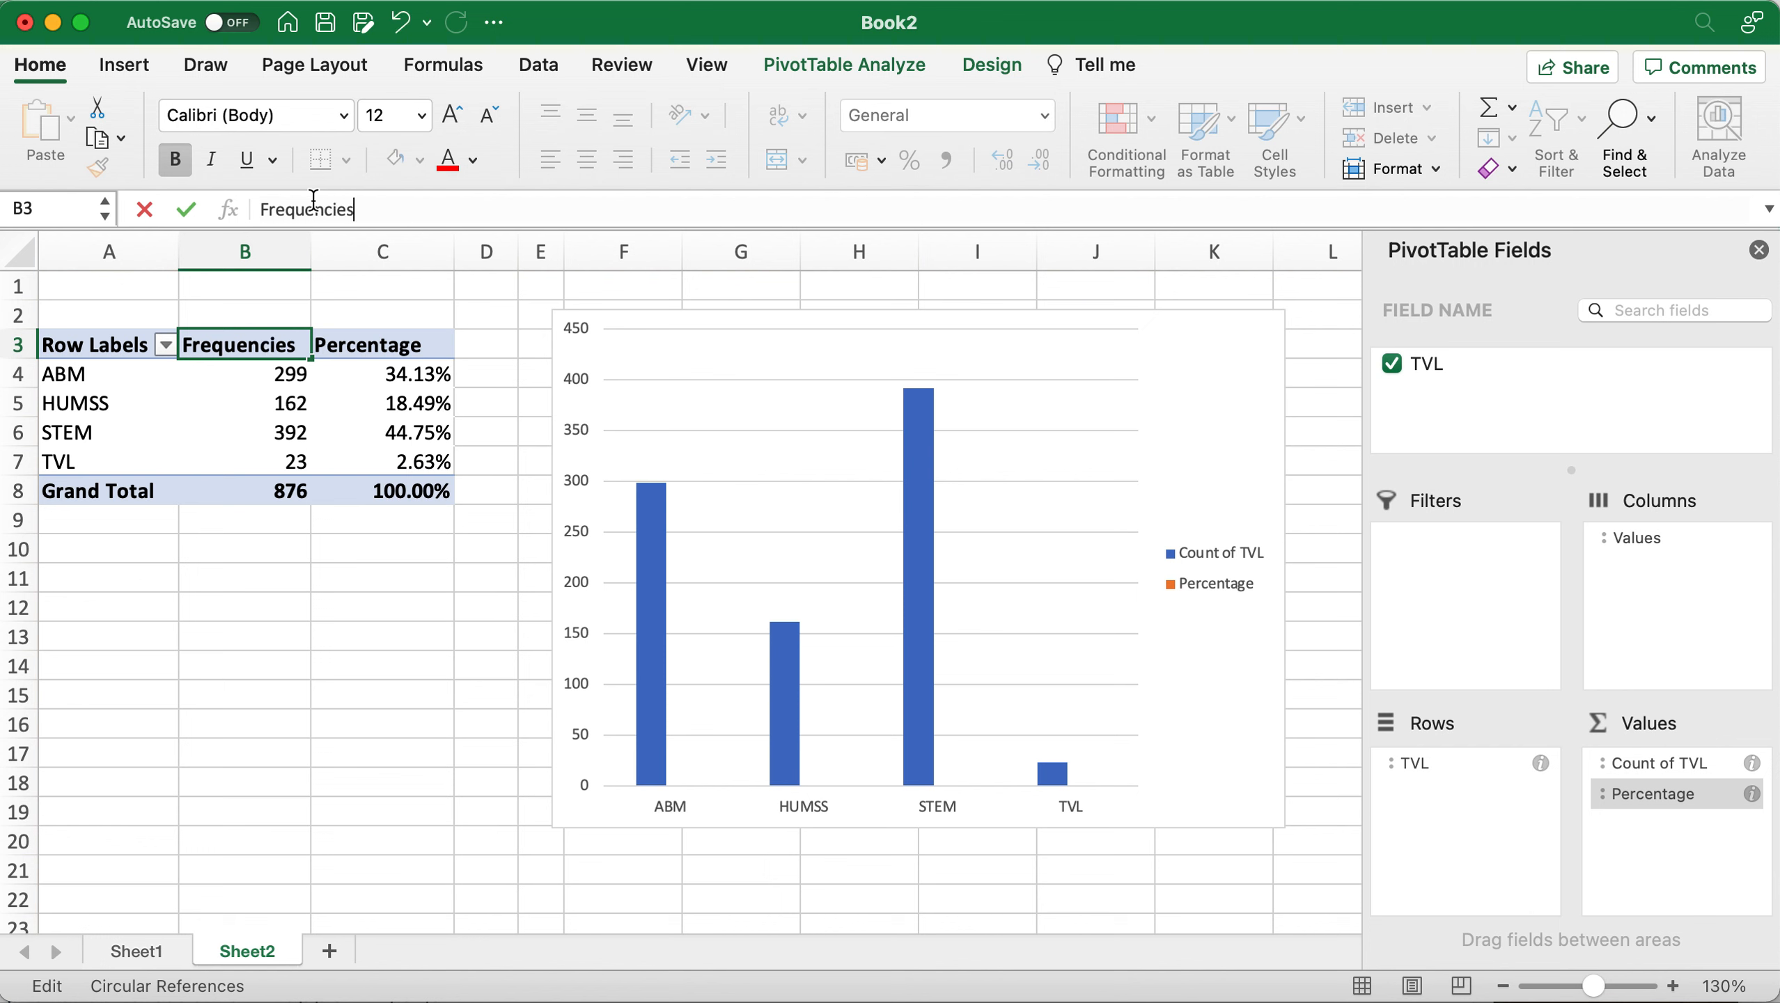
{"action": "key", "text": "Return"}
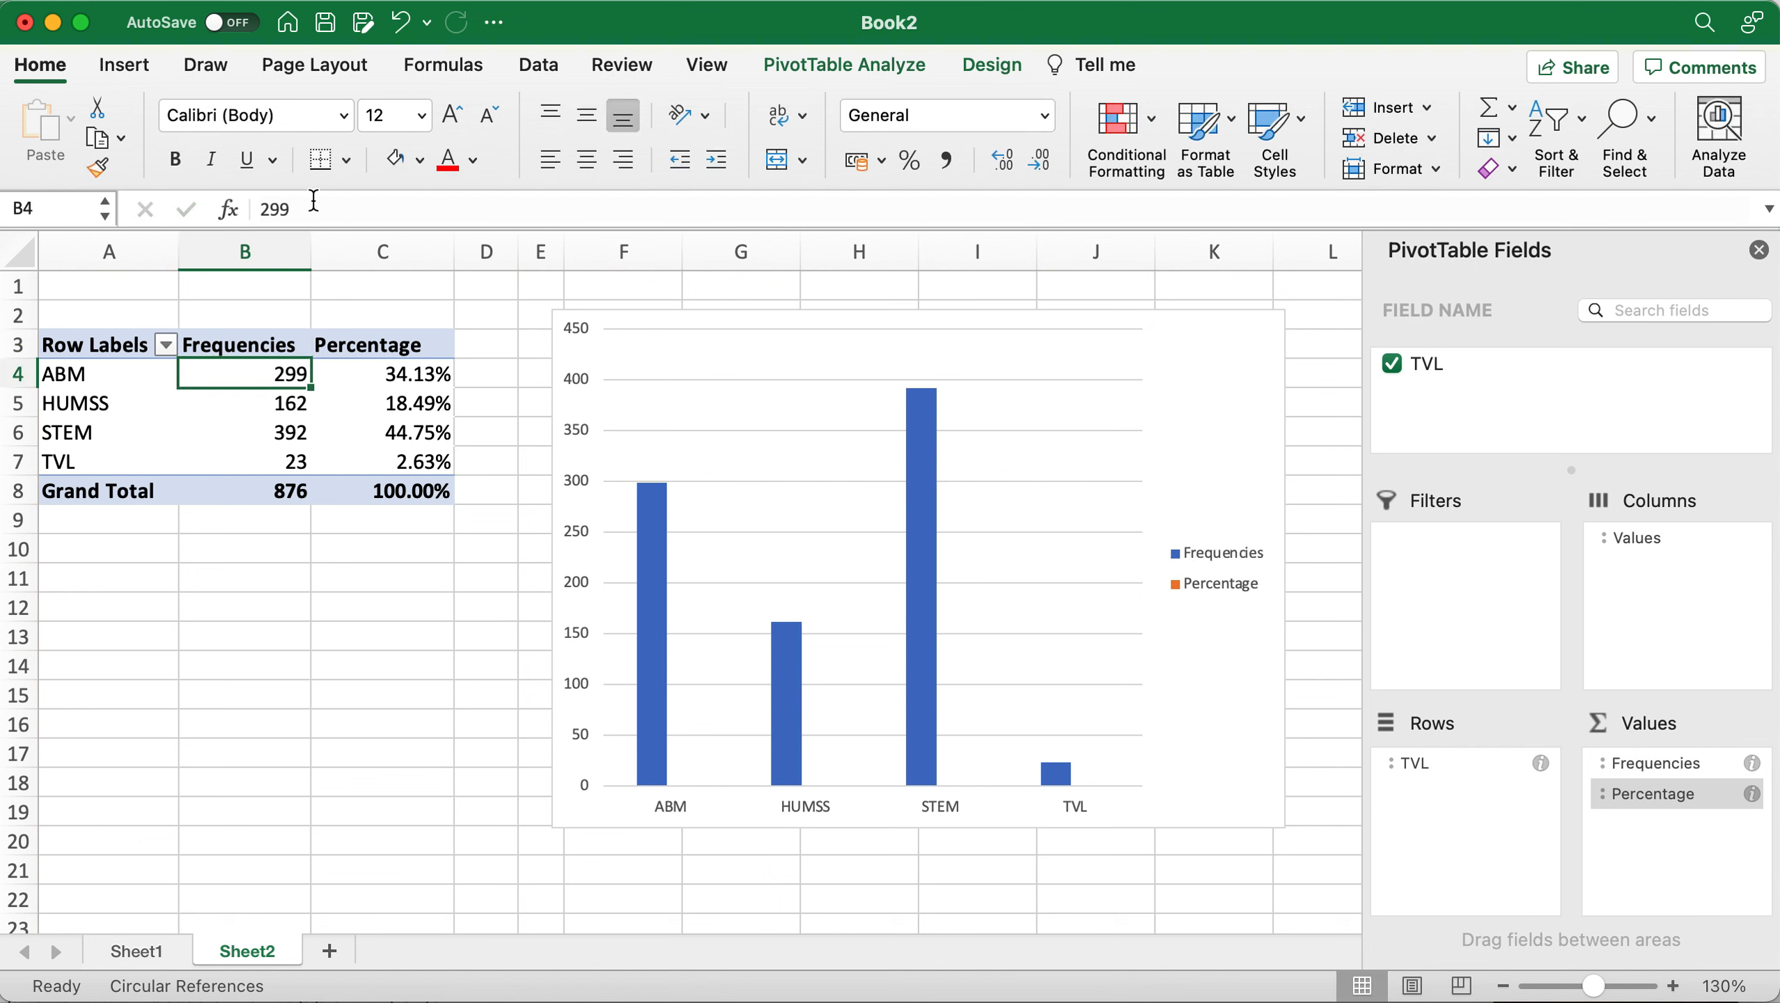
{"action": "key", "text": "Up"}
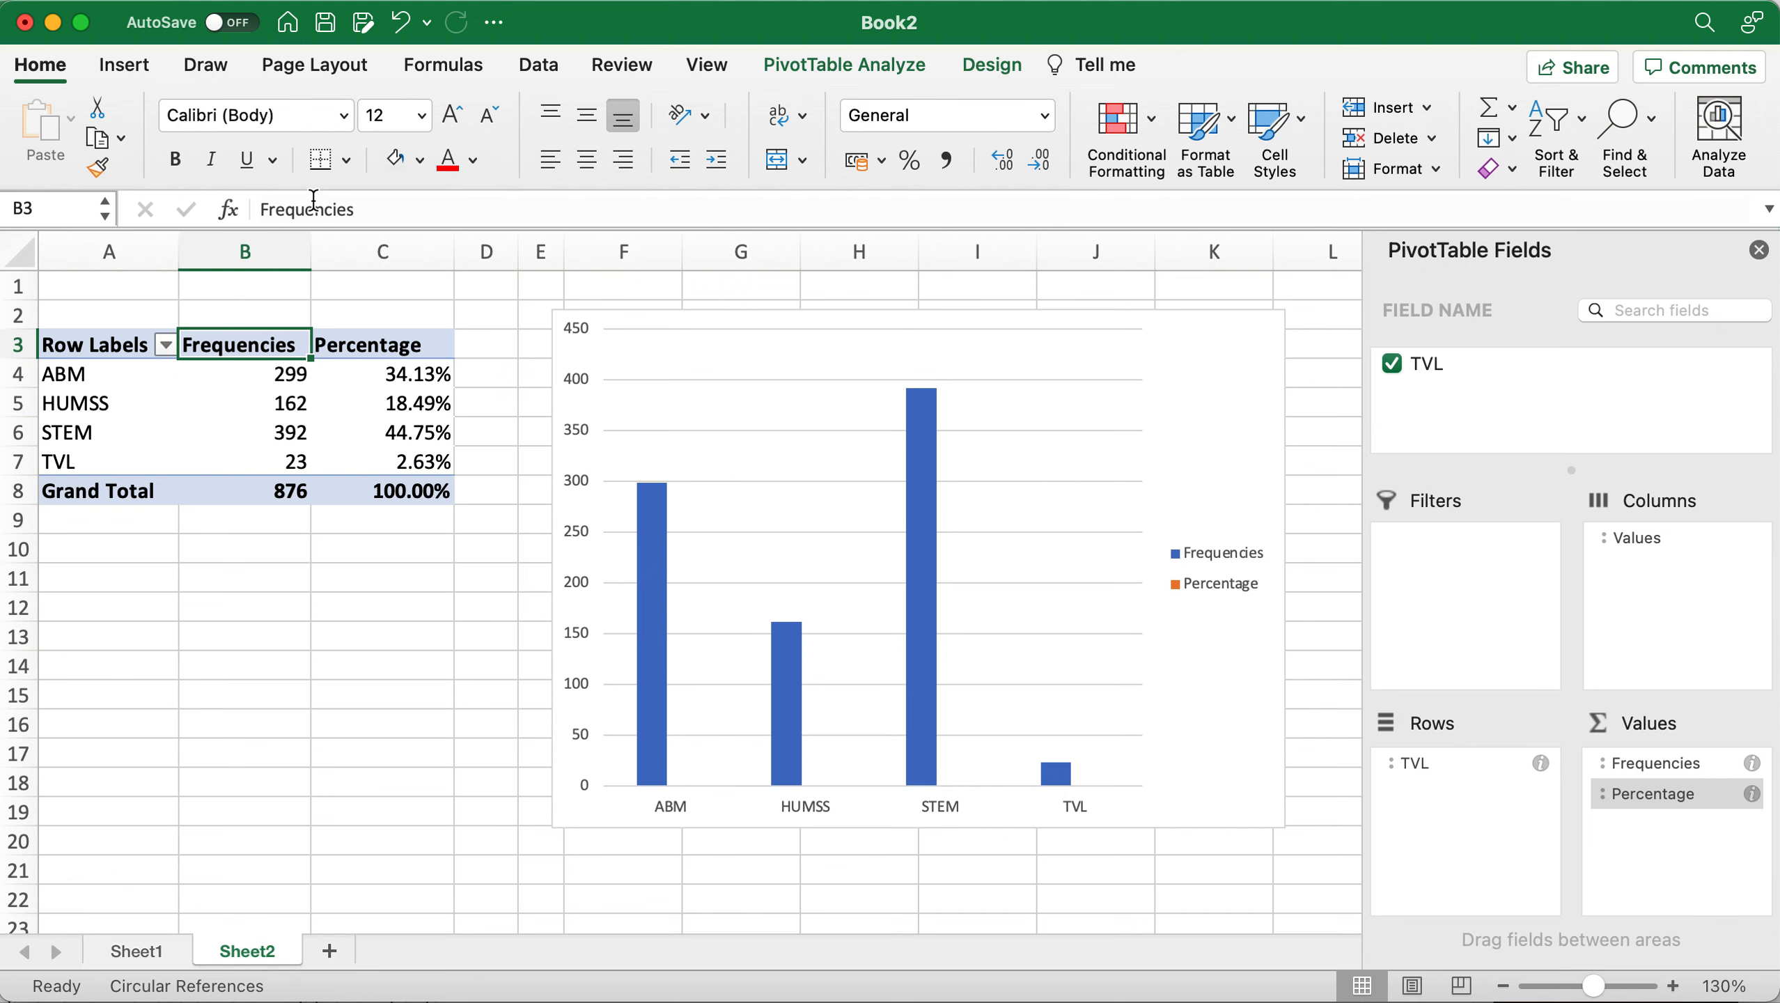
{"action": "key", "text": "Left"}
{"action": "key", "text": "Down"}
{"action": "key", "text": "Up"}
{"action": "key", "text": "Right"}
{"action": "key", "text": "Right"}
{"action": "key", "text": "Left"}
{"action": "key", "text": "Left"}
{"action": "key", "text": "Down"}
{"action": "key", "text": "Down"}
{"action": "key", "text": "Up"}
{"action": "key", "text": "Up"}
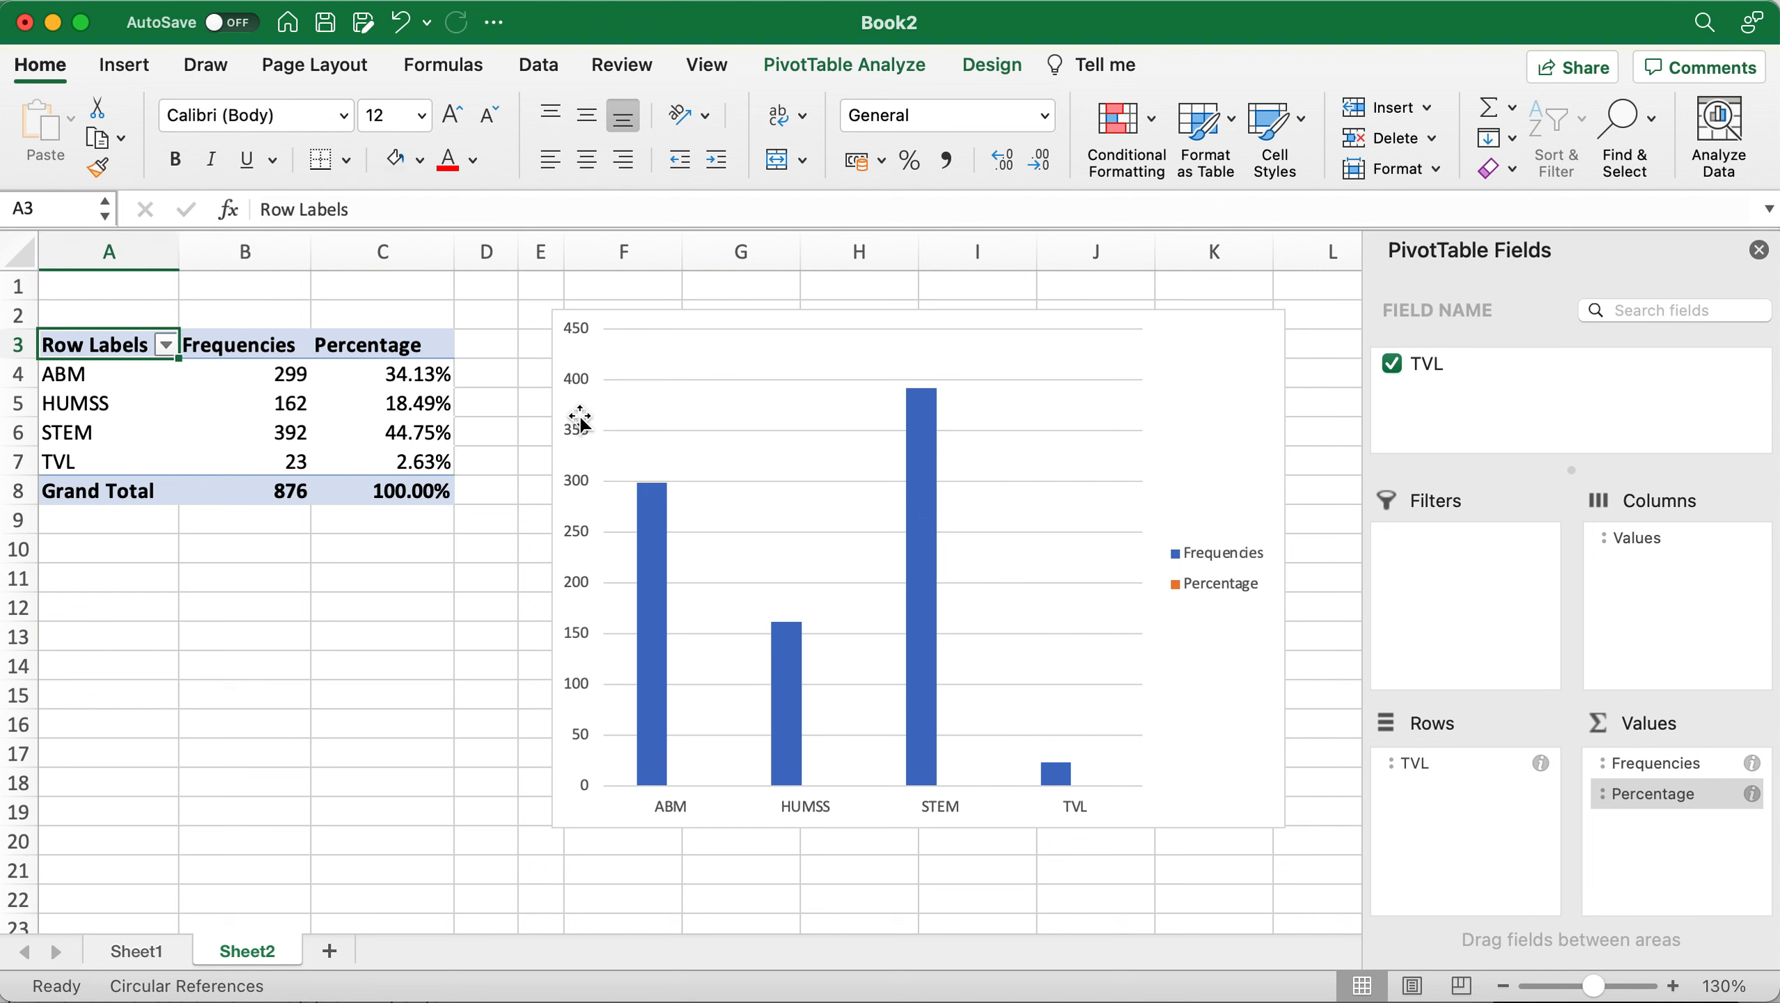
Examine each strand's frequency and percentage in the pivot table, including the ABM row and the grand total.
{"action": "left_click_drag", "start_coordinate": [248, 370], "coordinate": [266, 461]}
{"action": "left_click", "coordinate": [370, 380]}
{"action": "left_click_drag", "start_coordinate": [379, 419], "coordinate": [393, 465]}
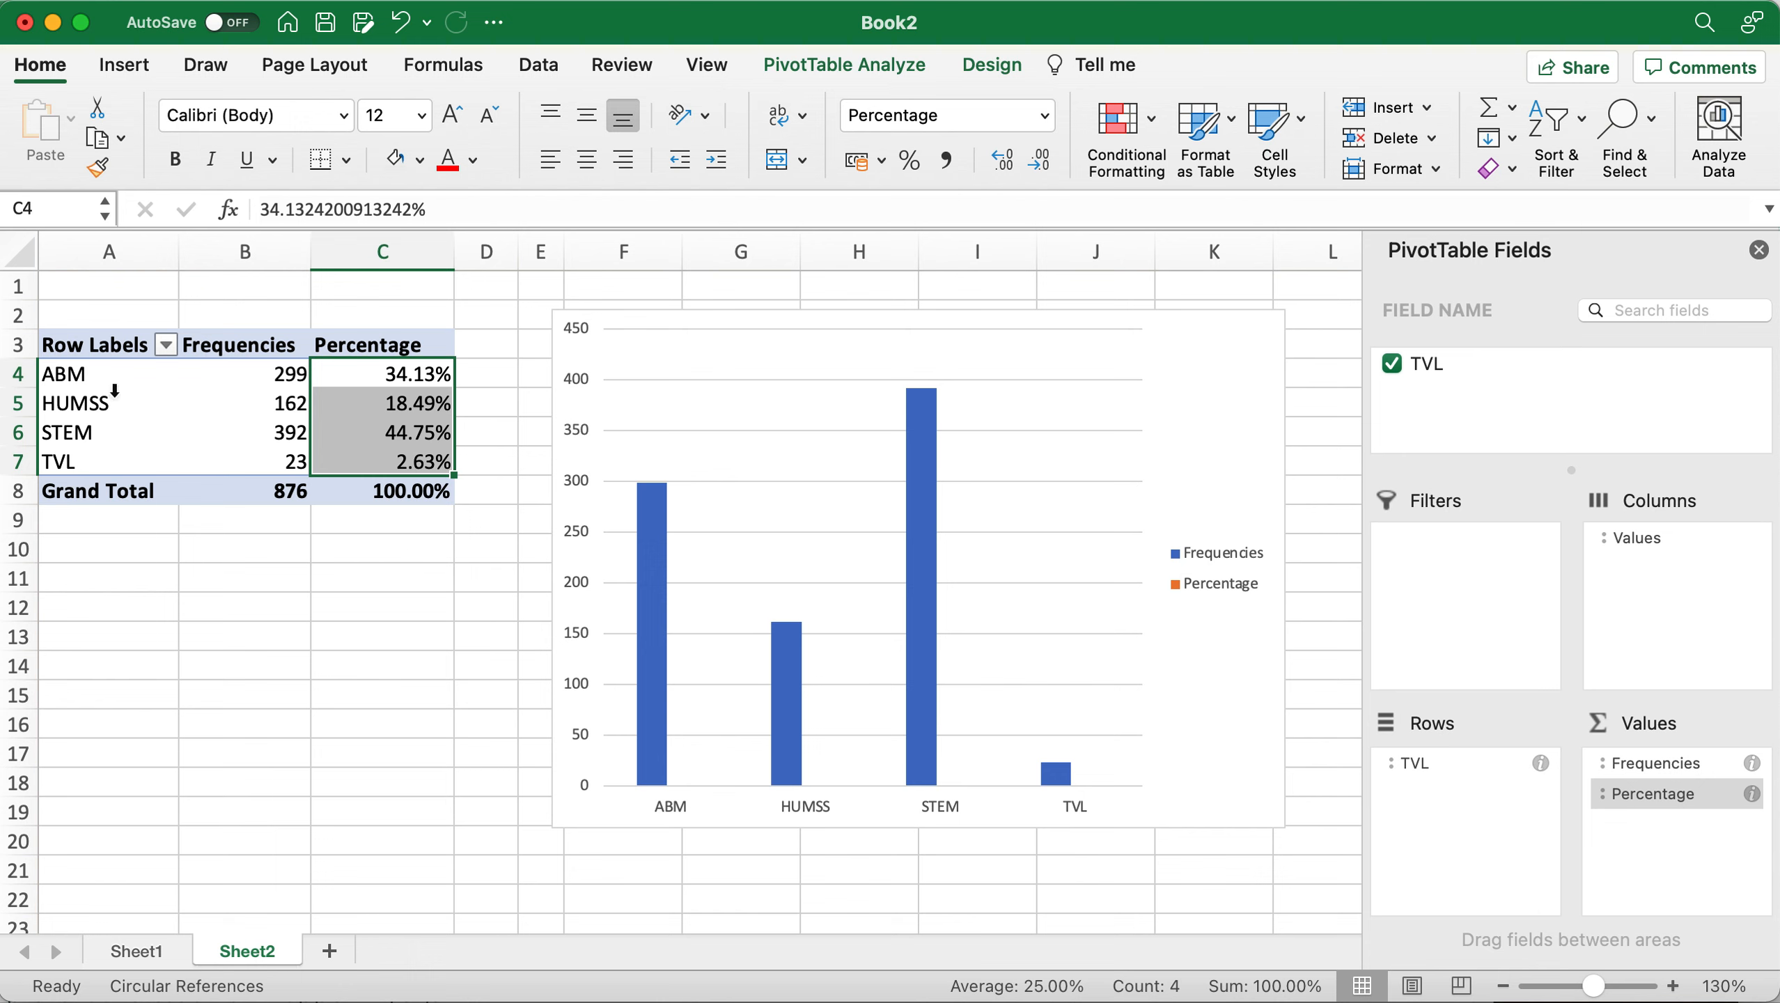
{"action": "left_click_drag", "start_coordinate": [102, 347], "coordinate": [397, 490]}
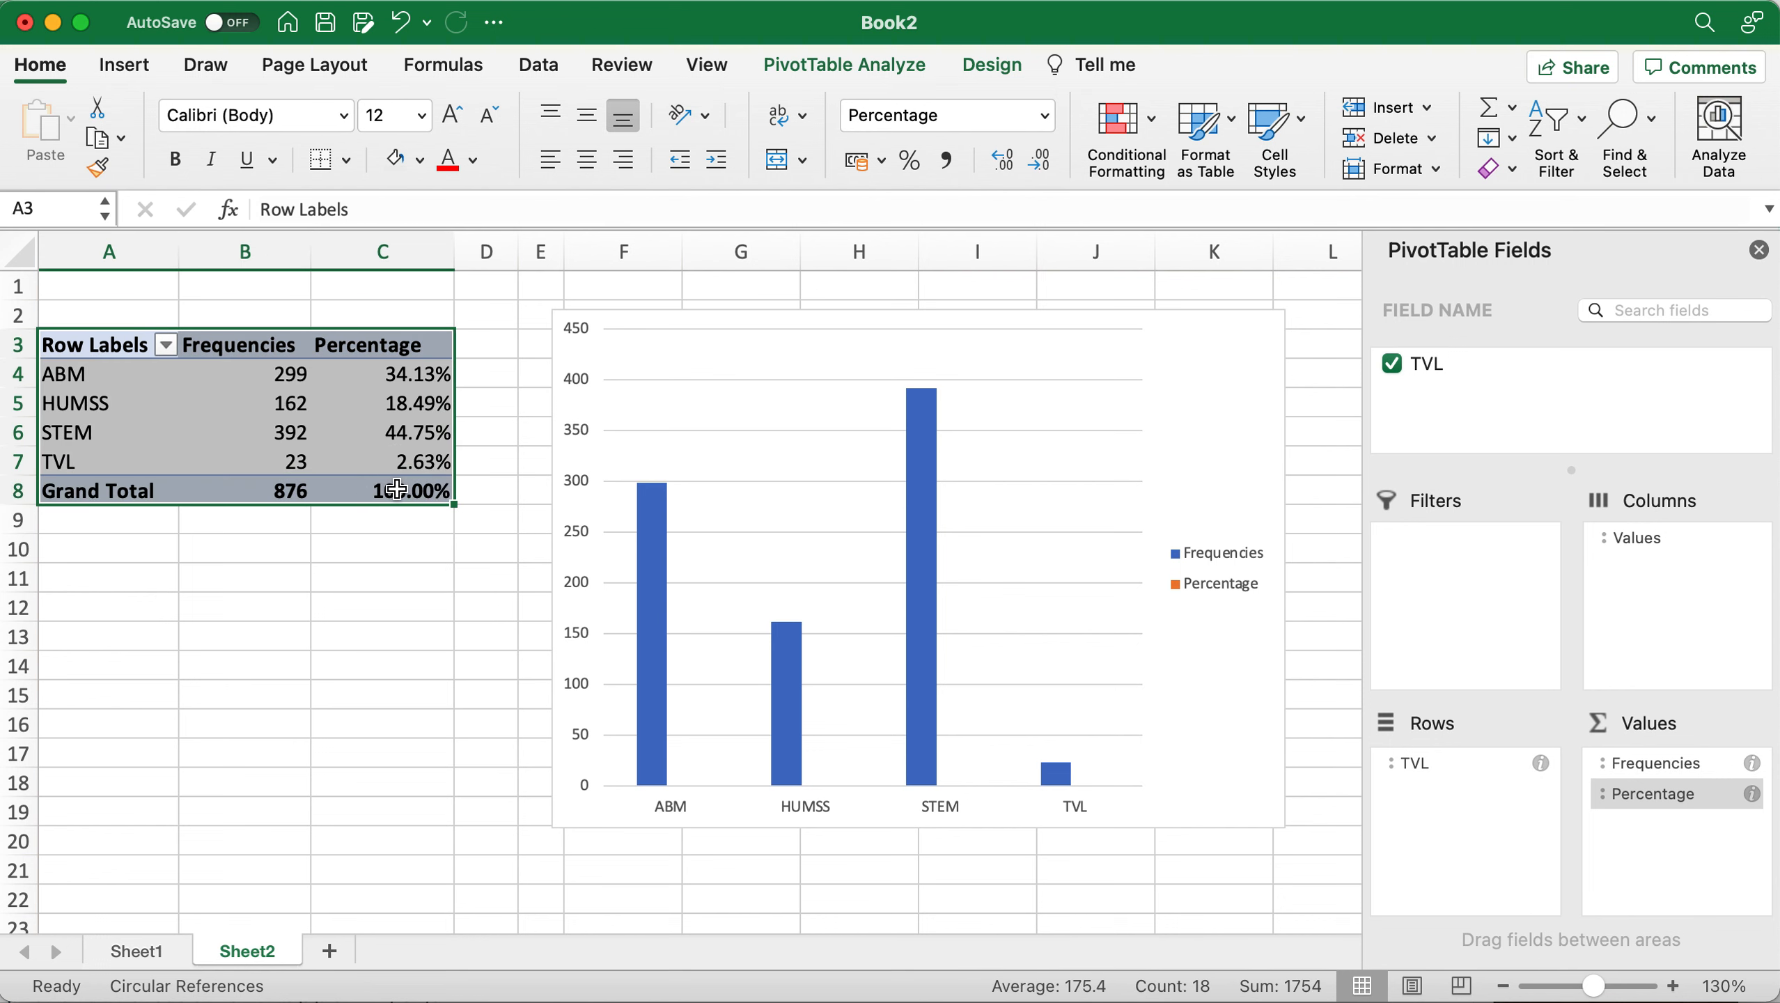
{"action": "left_click", "coordinate": [397, 539]}
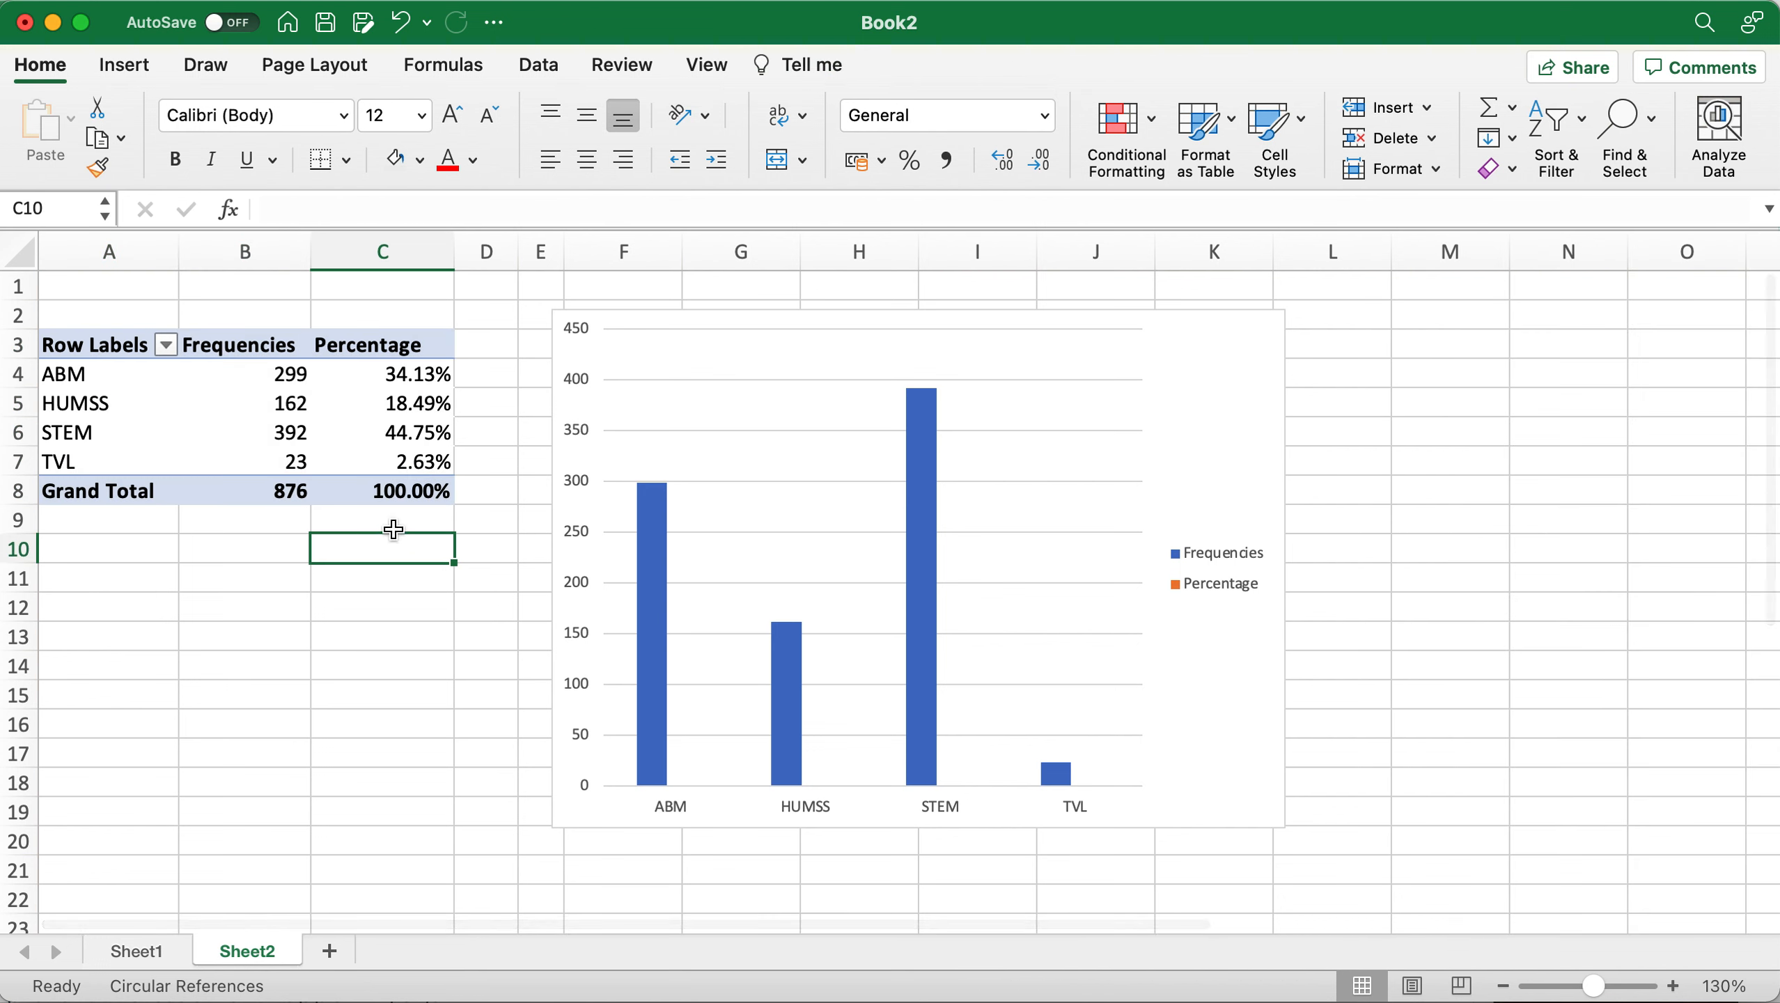
{"action": "left_click", "coordinate": [275, 383]}
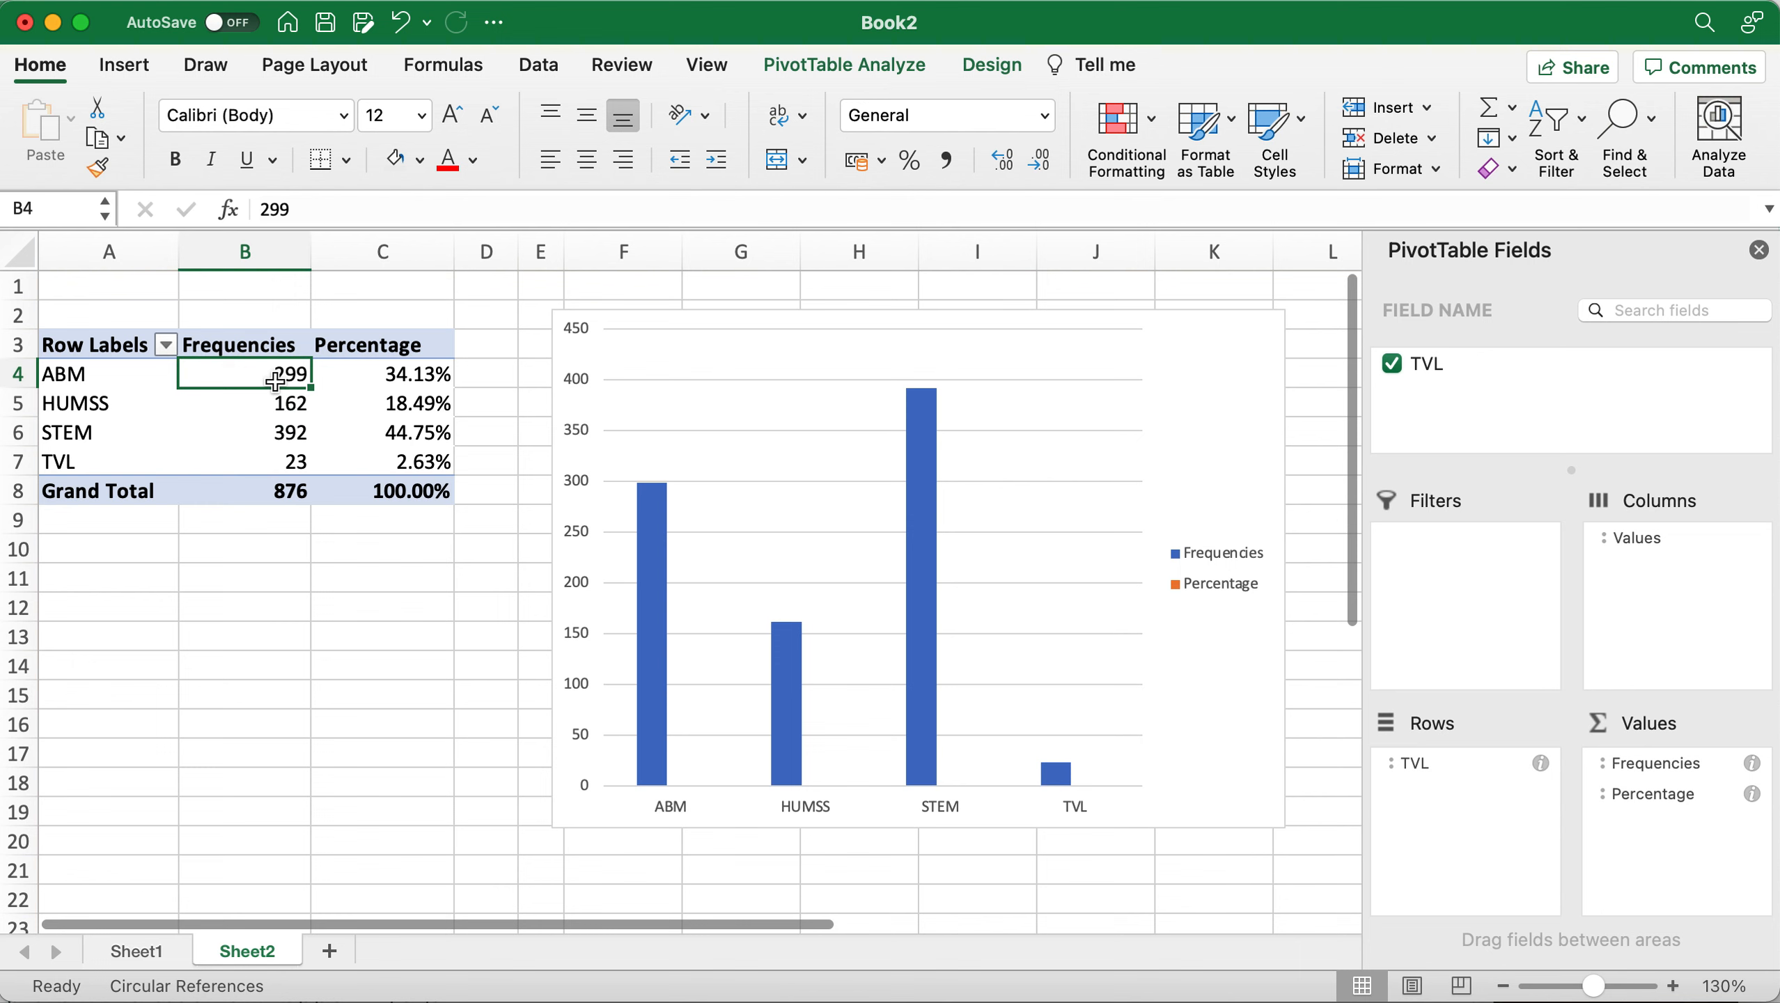
{"action": "left_click", "coordinate": [177, 385]}
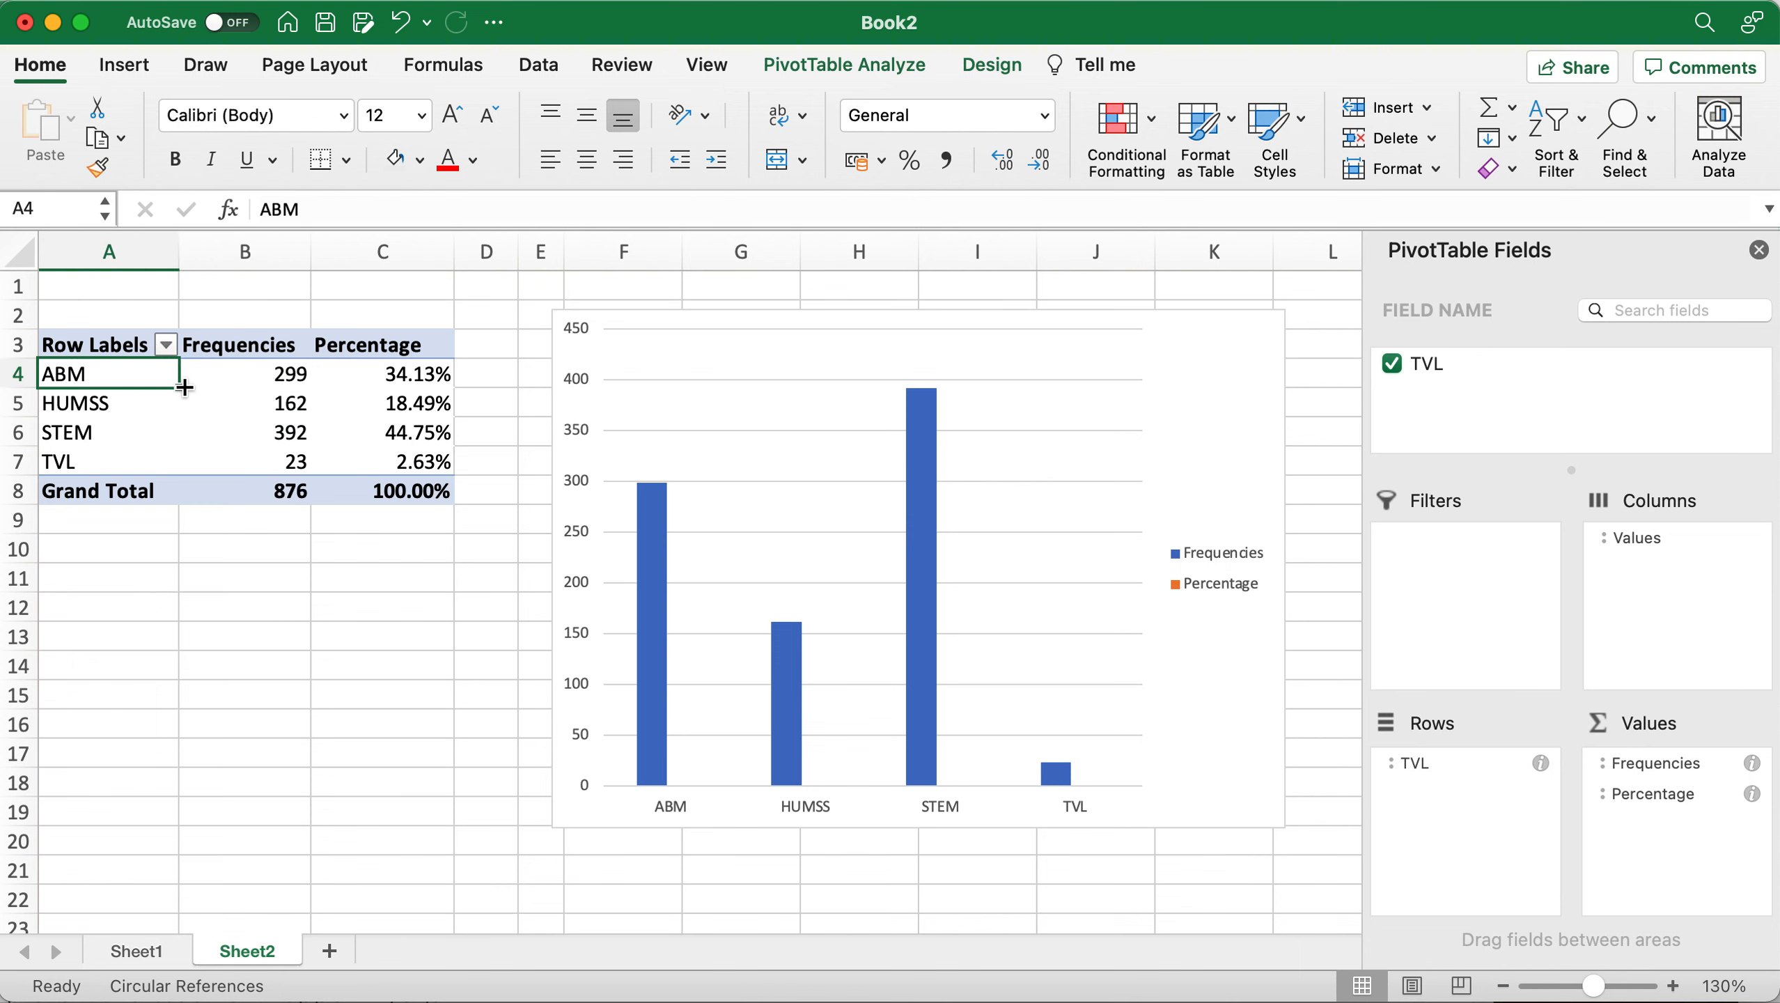
{"action": "left_click", "coordinate": [411, 374]}
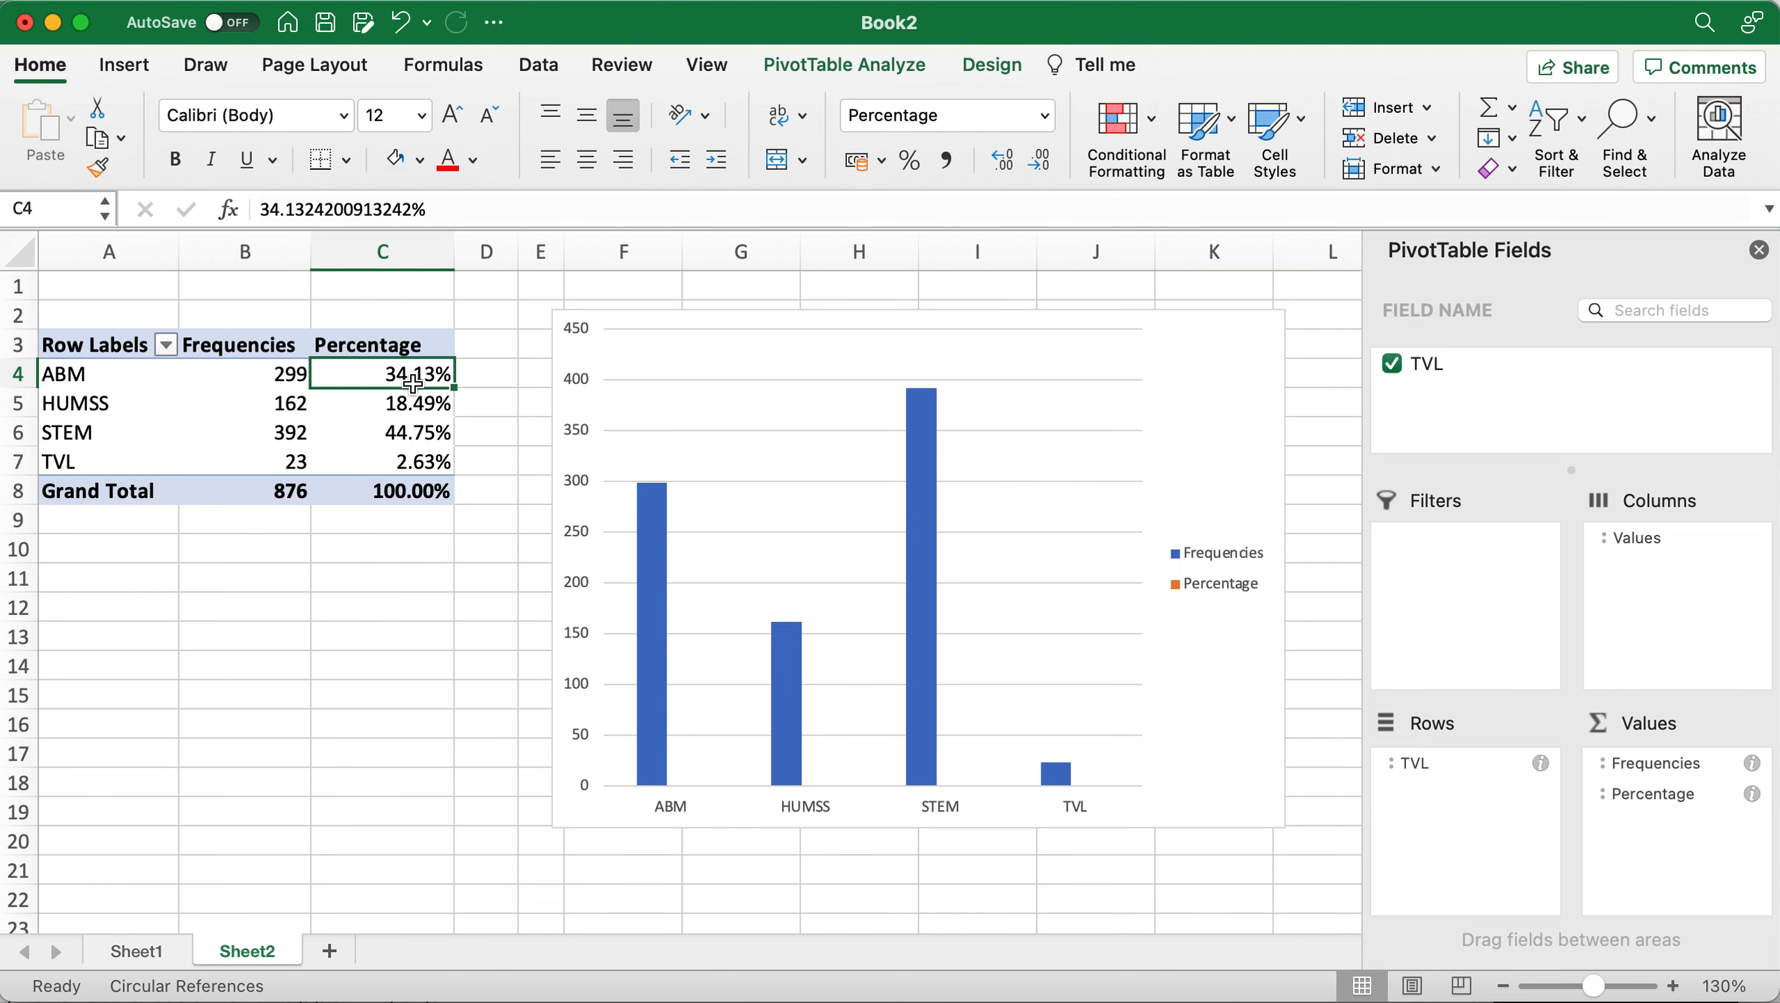
{"action": "left_click", "coordinate": [256, 383]}
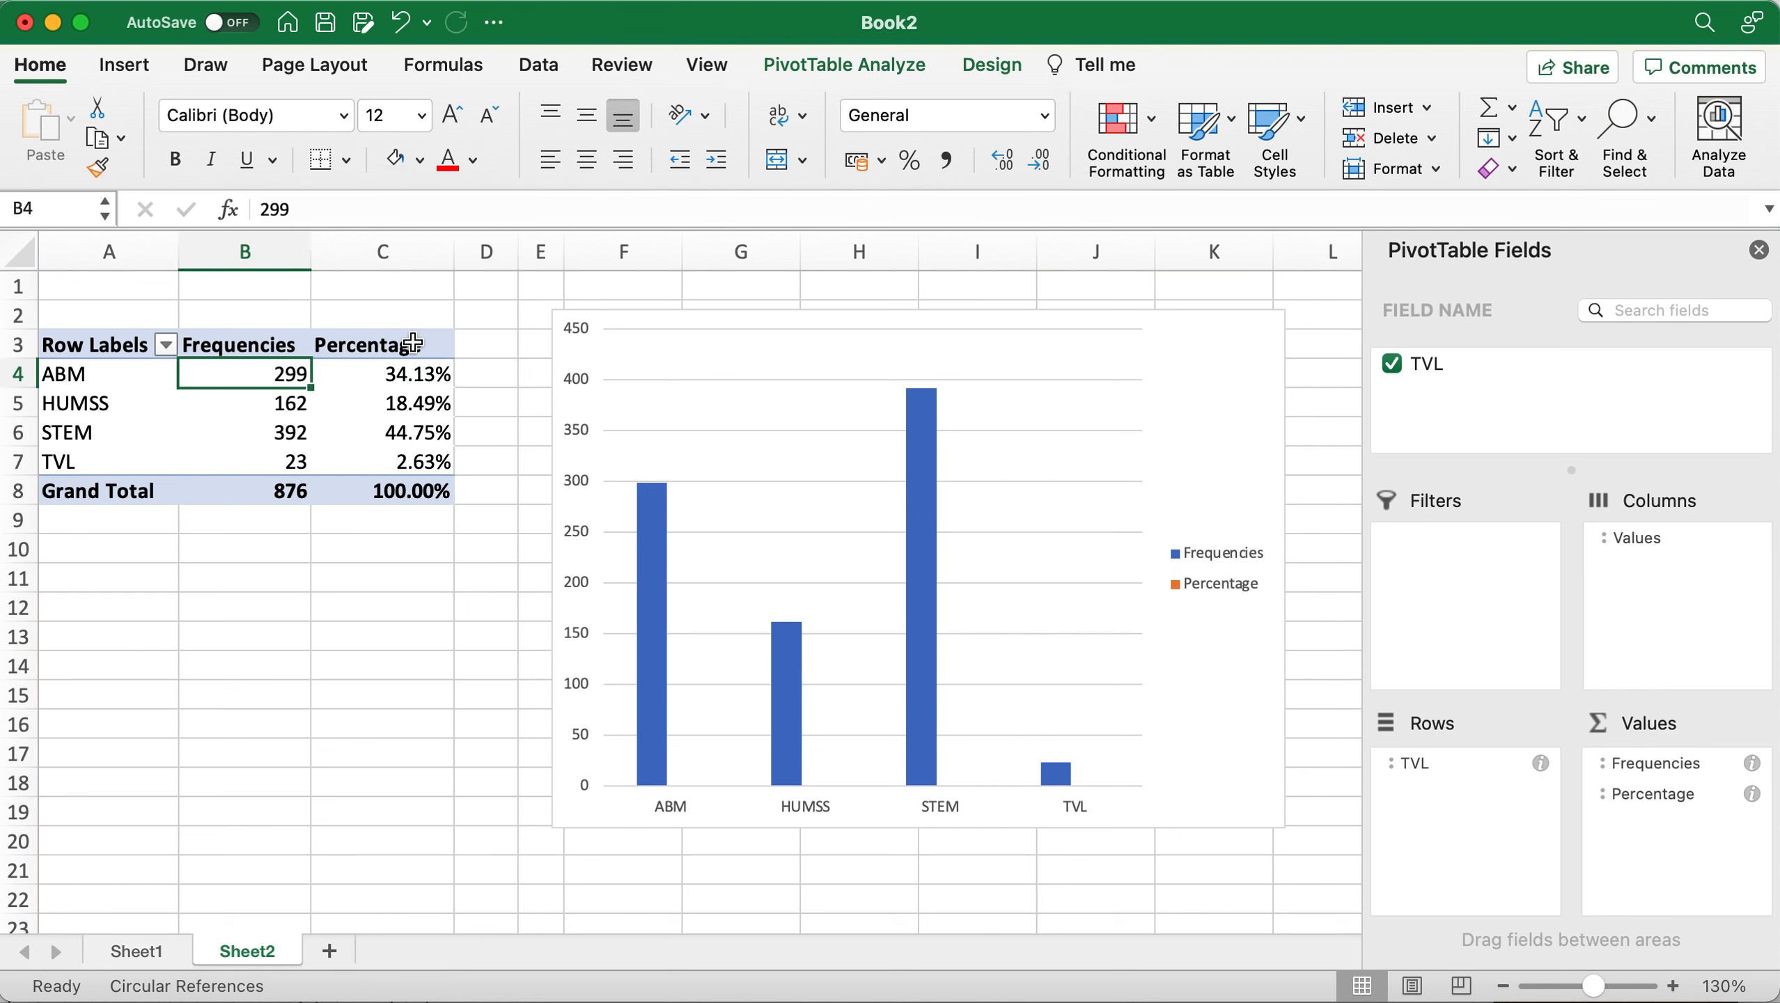
{"action": "left_click", "coordinate": [419, 490]}
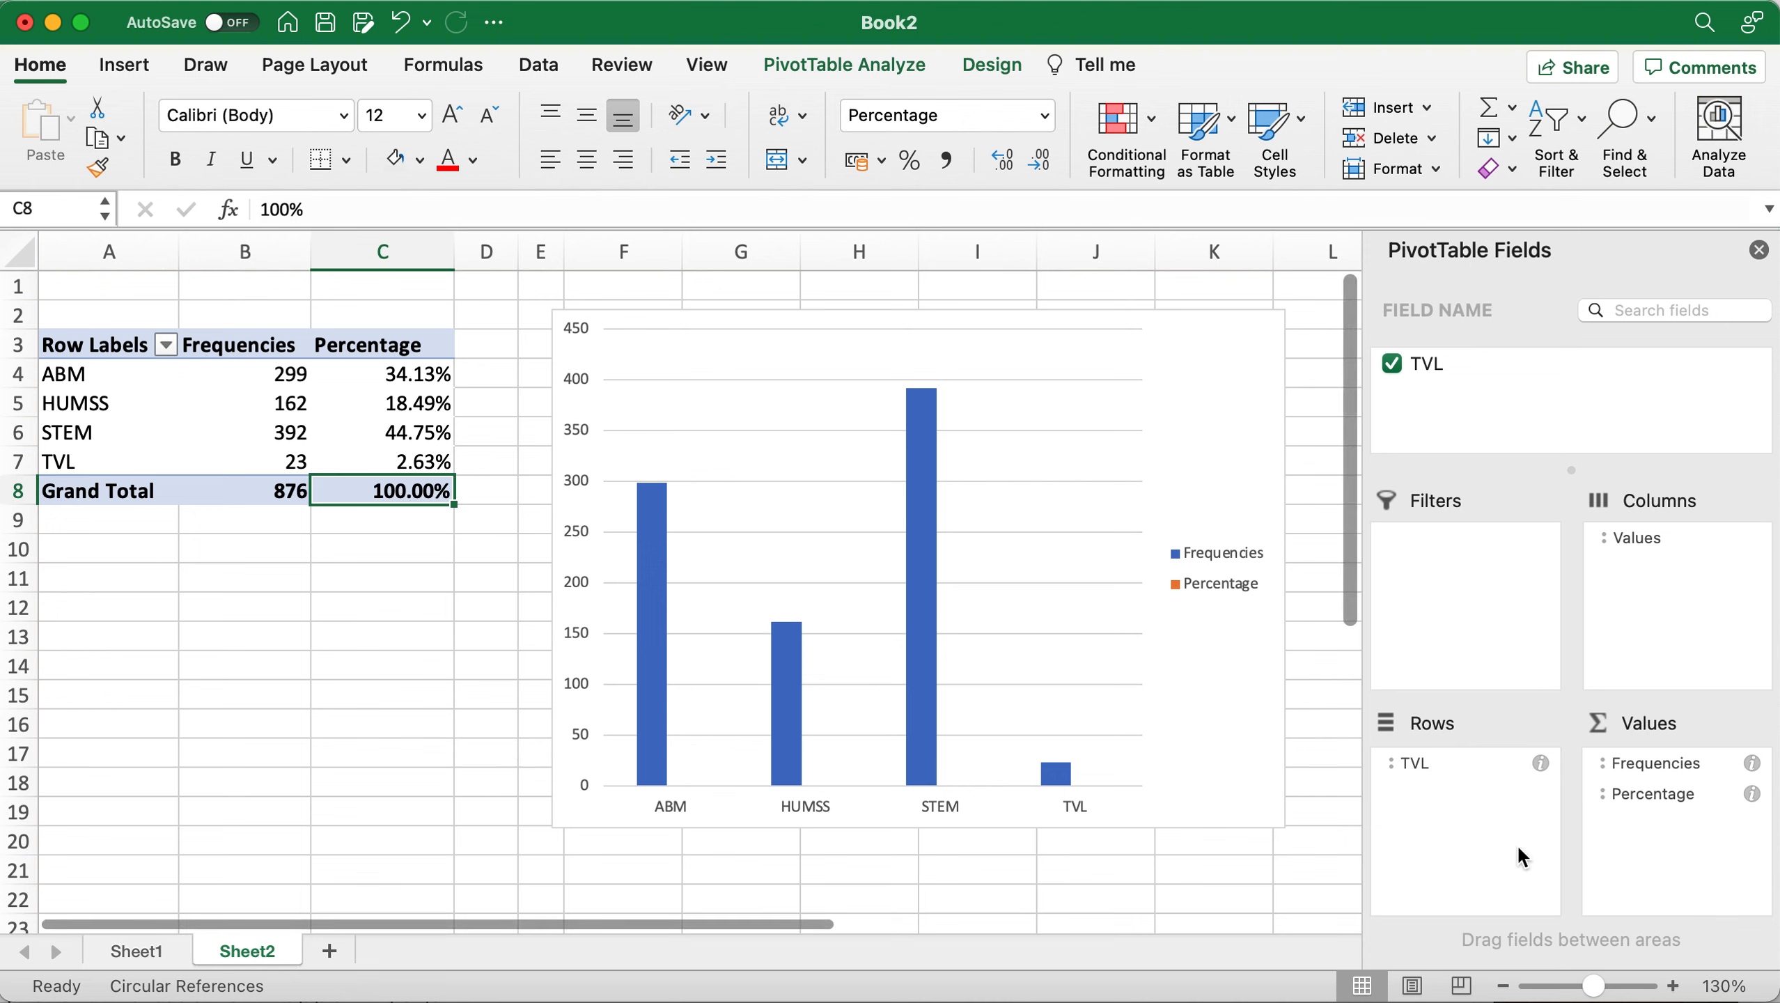
Move the column PivotChart slightly closer to the pivot table.
{"action": "left_click", "coordinate": [1200, 404]}
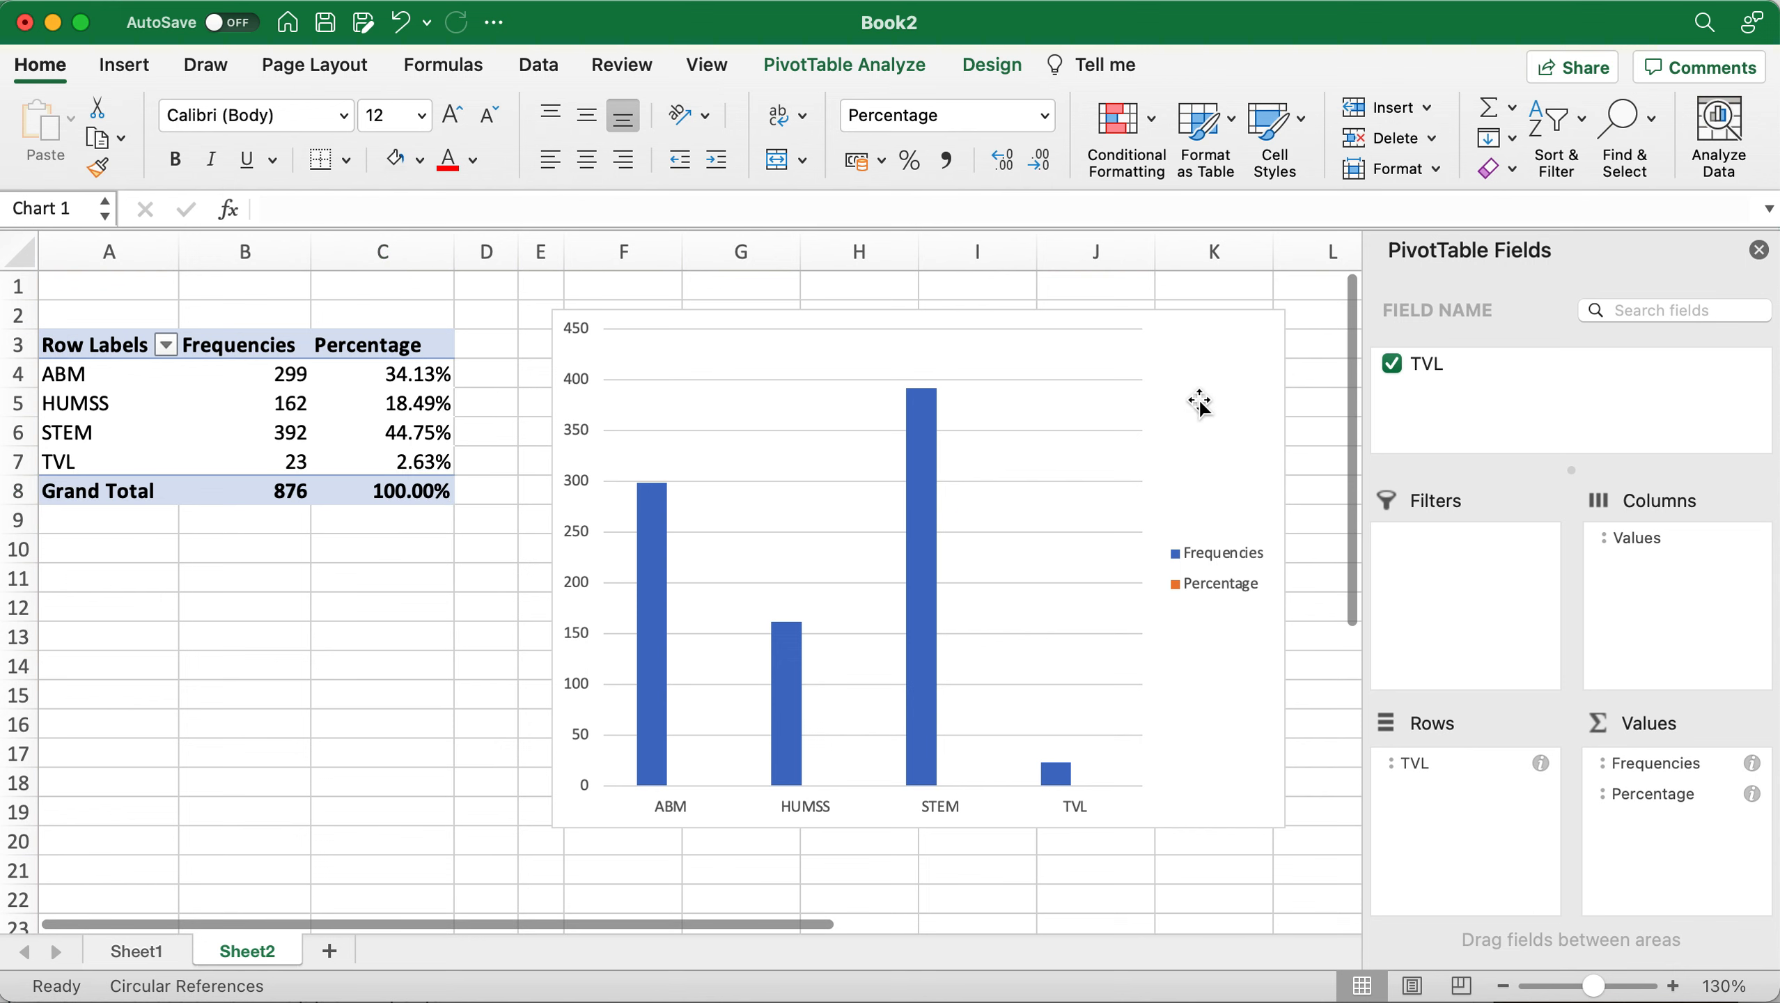
{"action": "left_click_drag", "start_coordinate": [1208, 359], "coordinate": [1170, 369]}
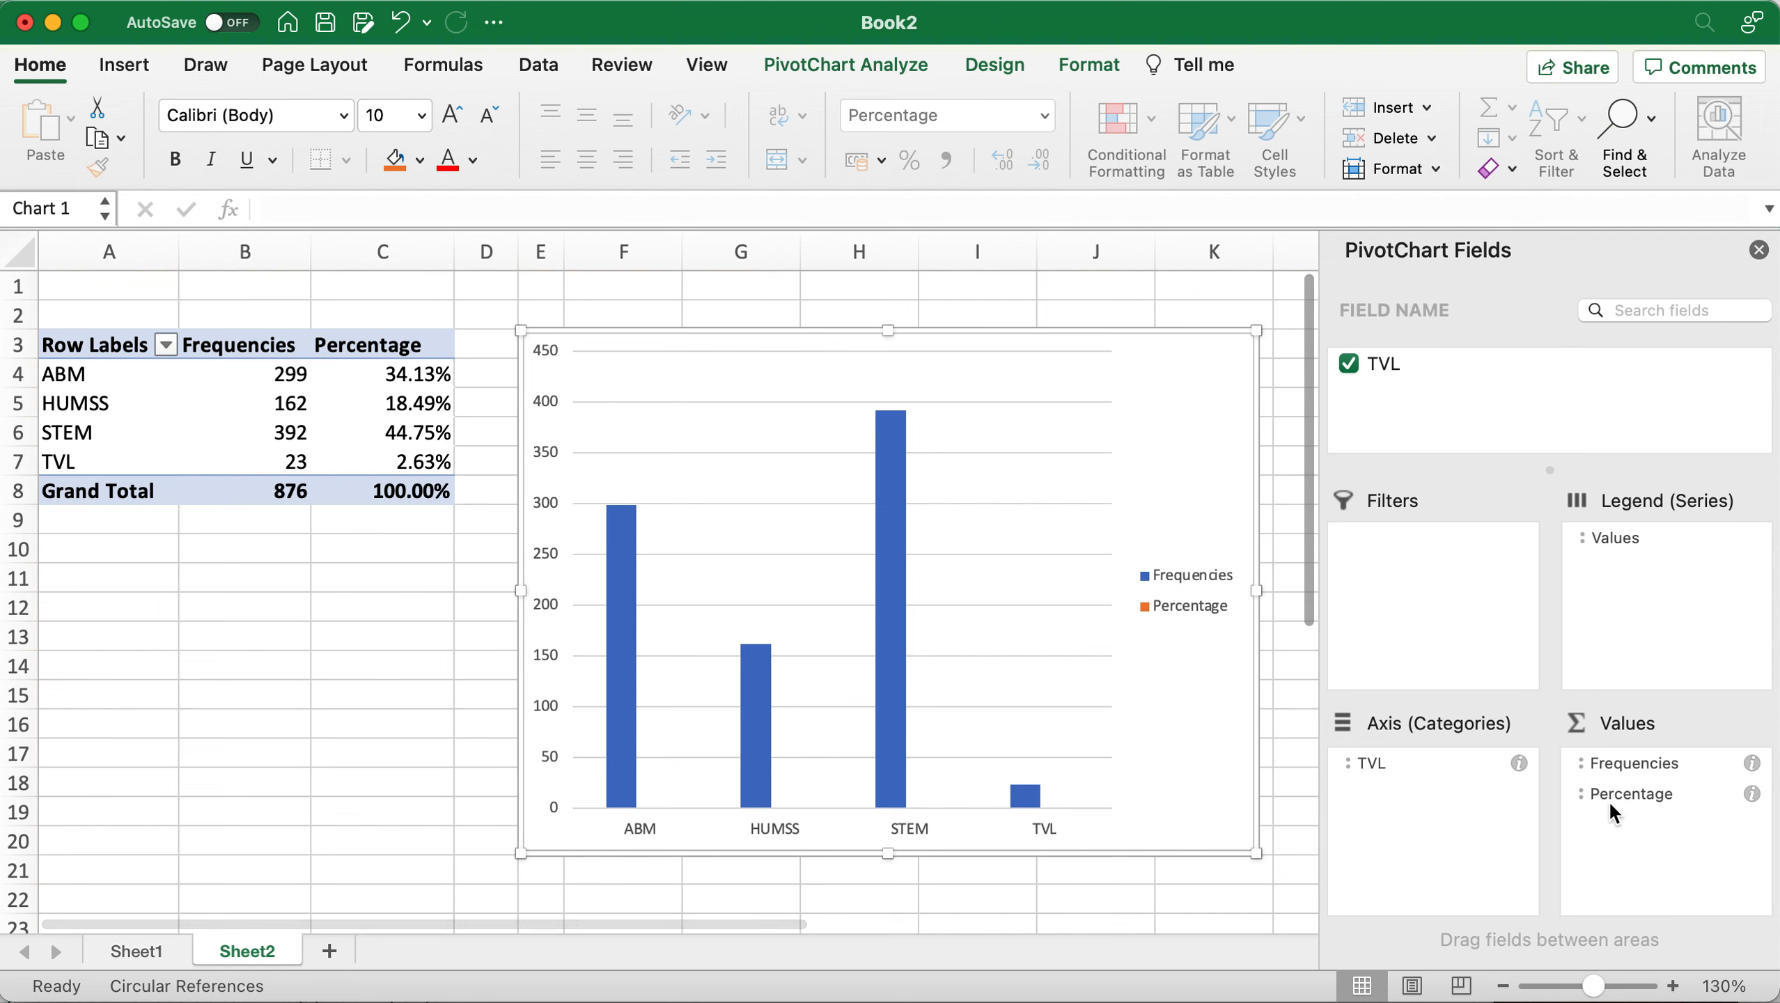
{"action": "left_click", "coordinate": [1640, 805]}
{"action": "left_click", "coordinate": [1193, 610]}
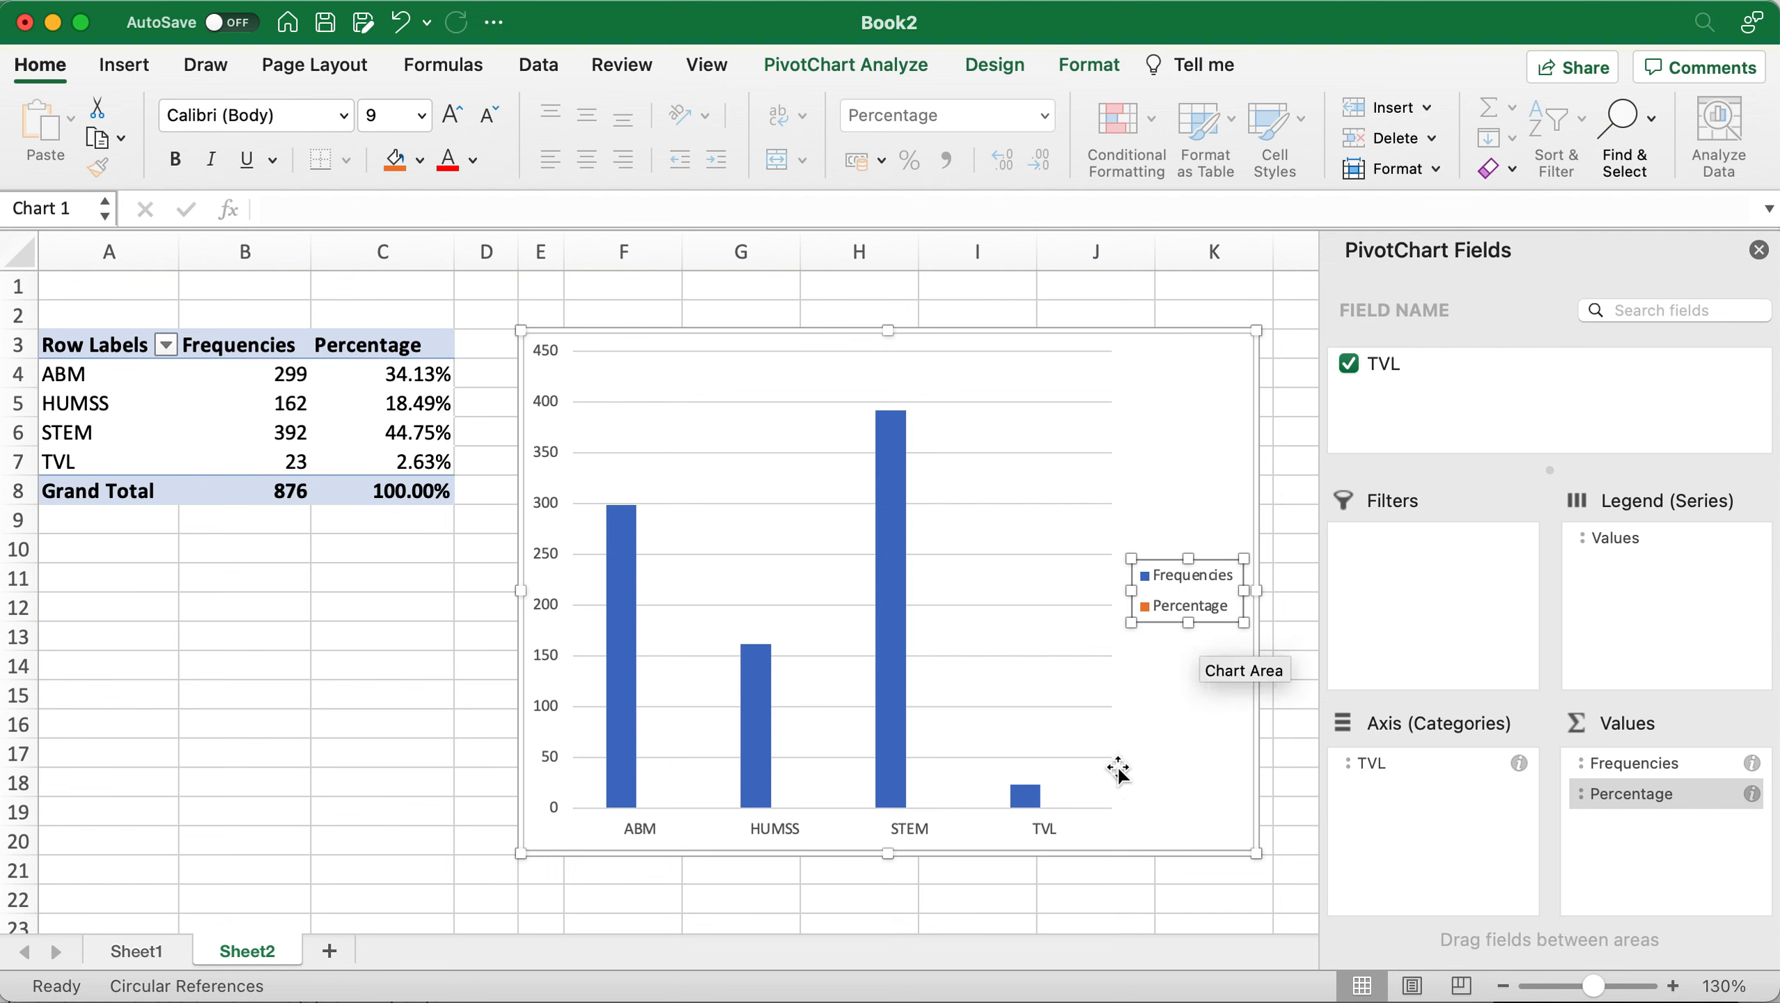
{"action": "left_click", "coordinate": [1605, 817]}
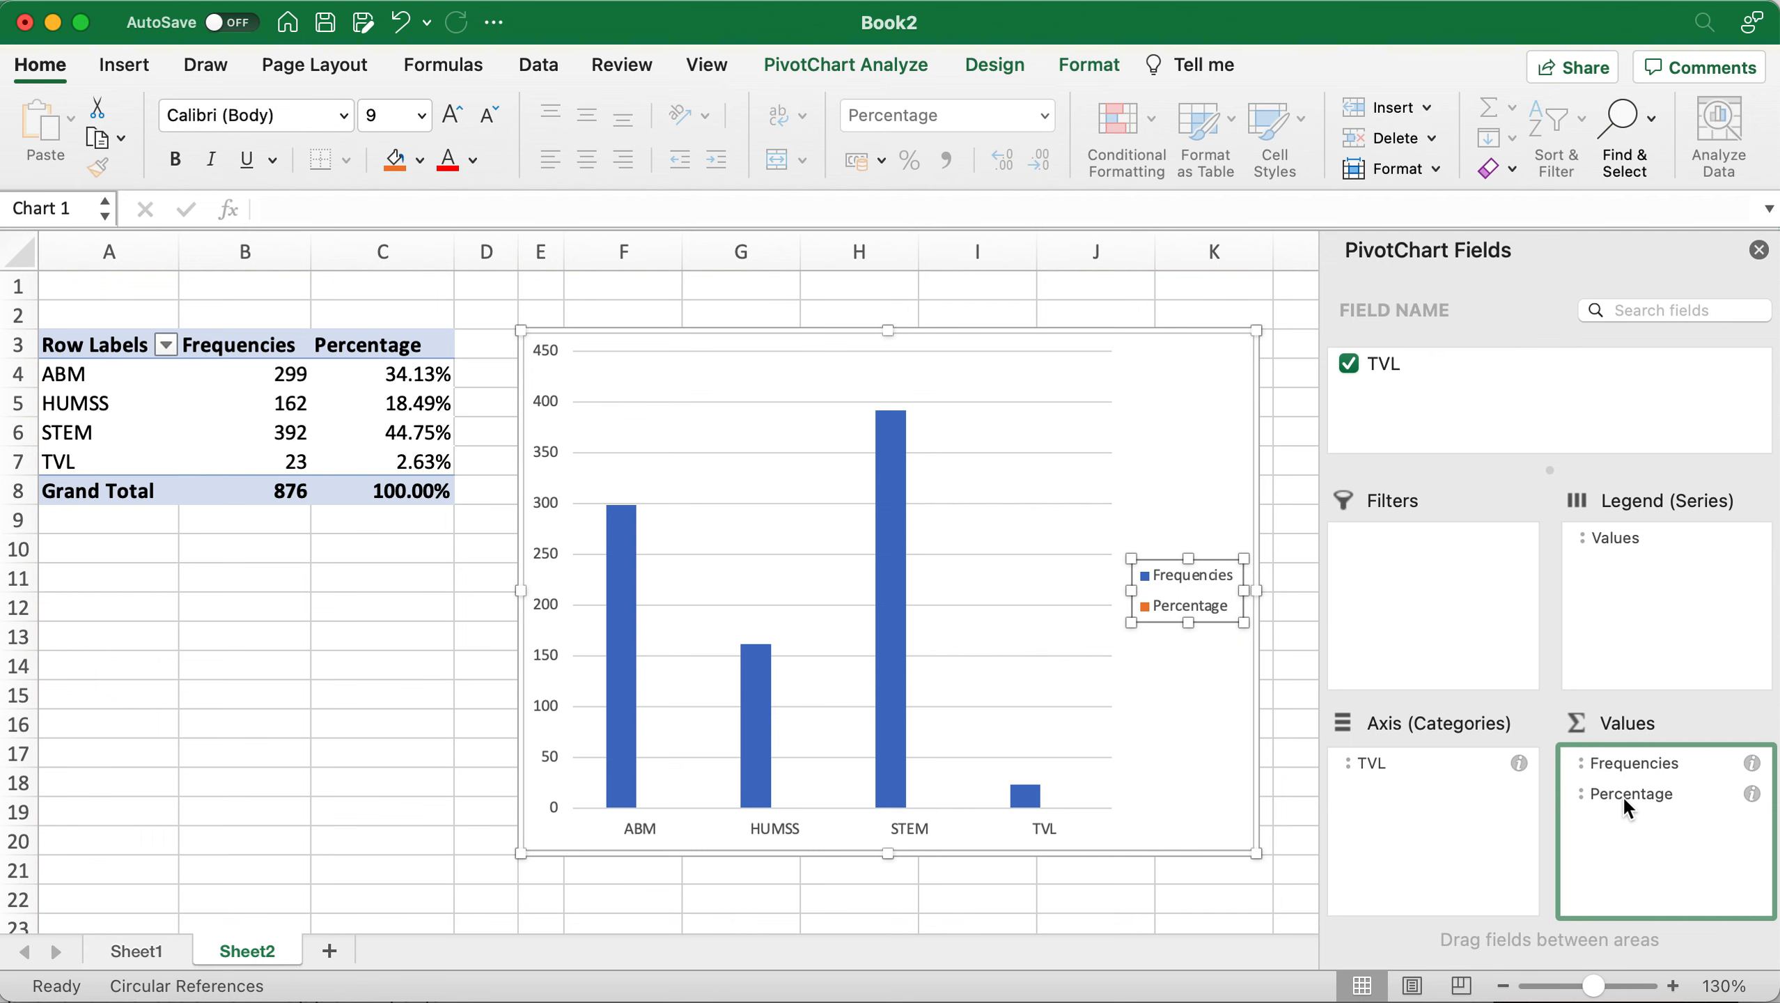
{"action": "left_click", "coordinate": [1624, 798]}
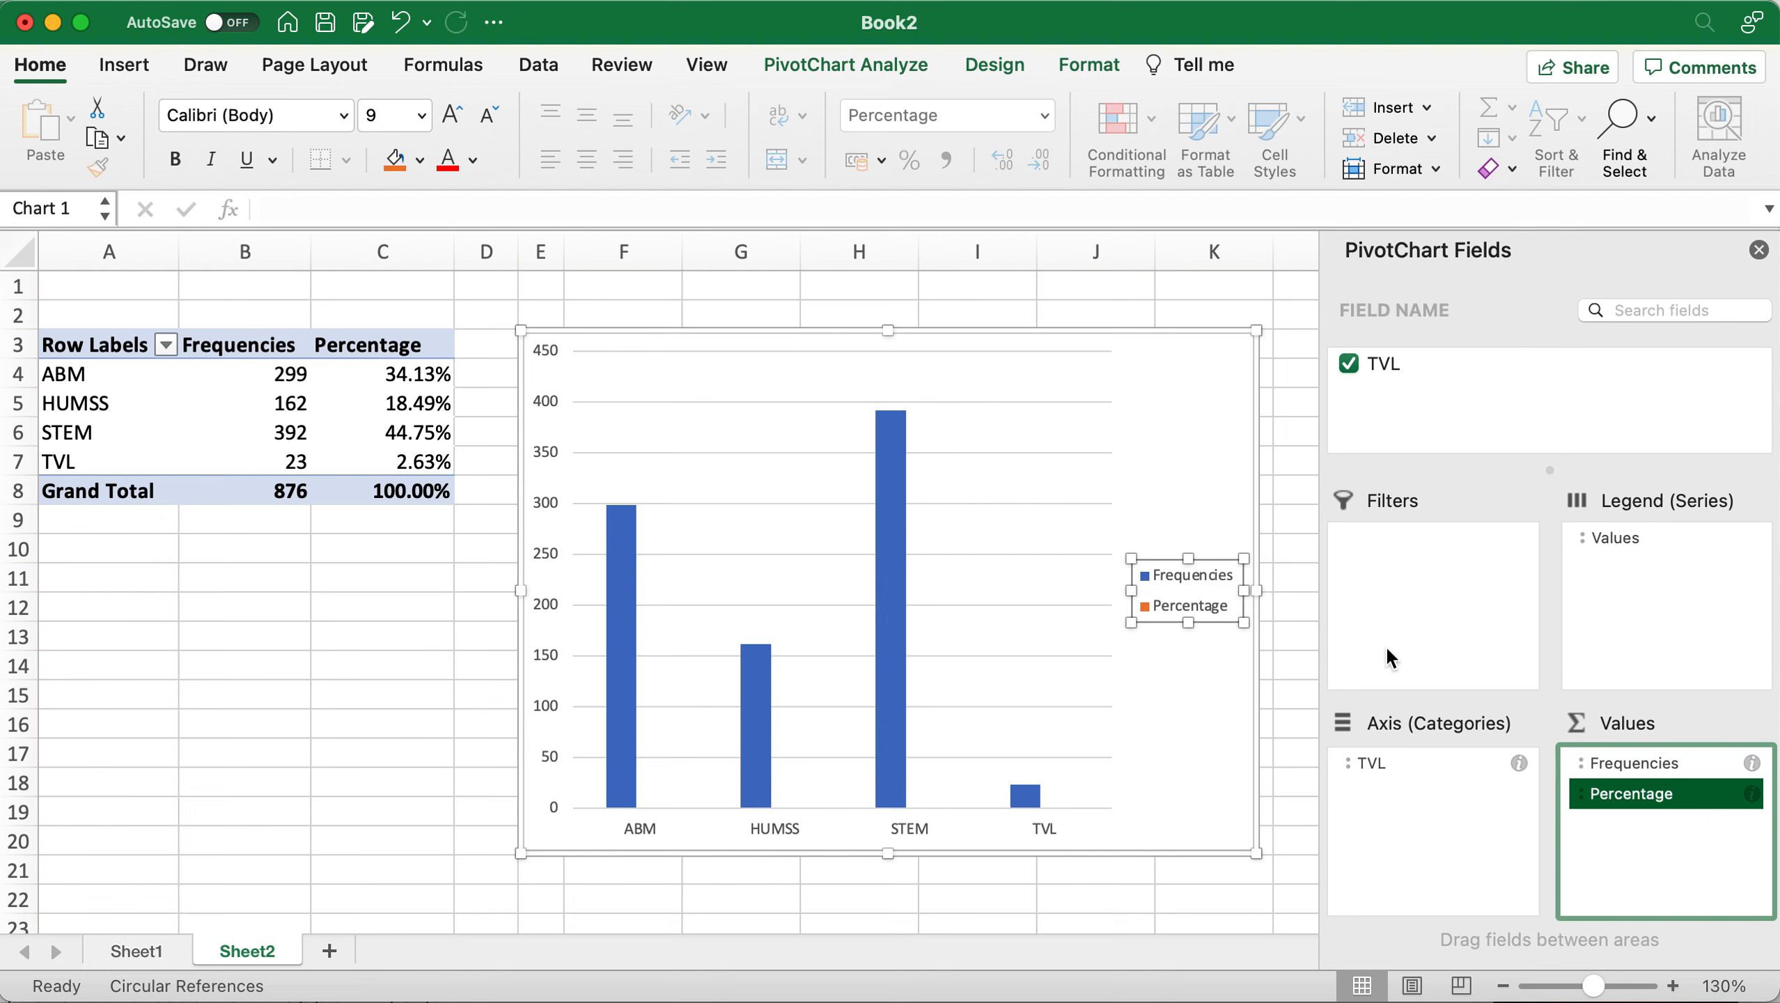
{"action": "left_click_drag", "start_coordinate": [1152, 382], "coordinate": [1148, 378]}
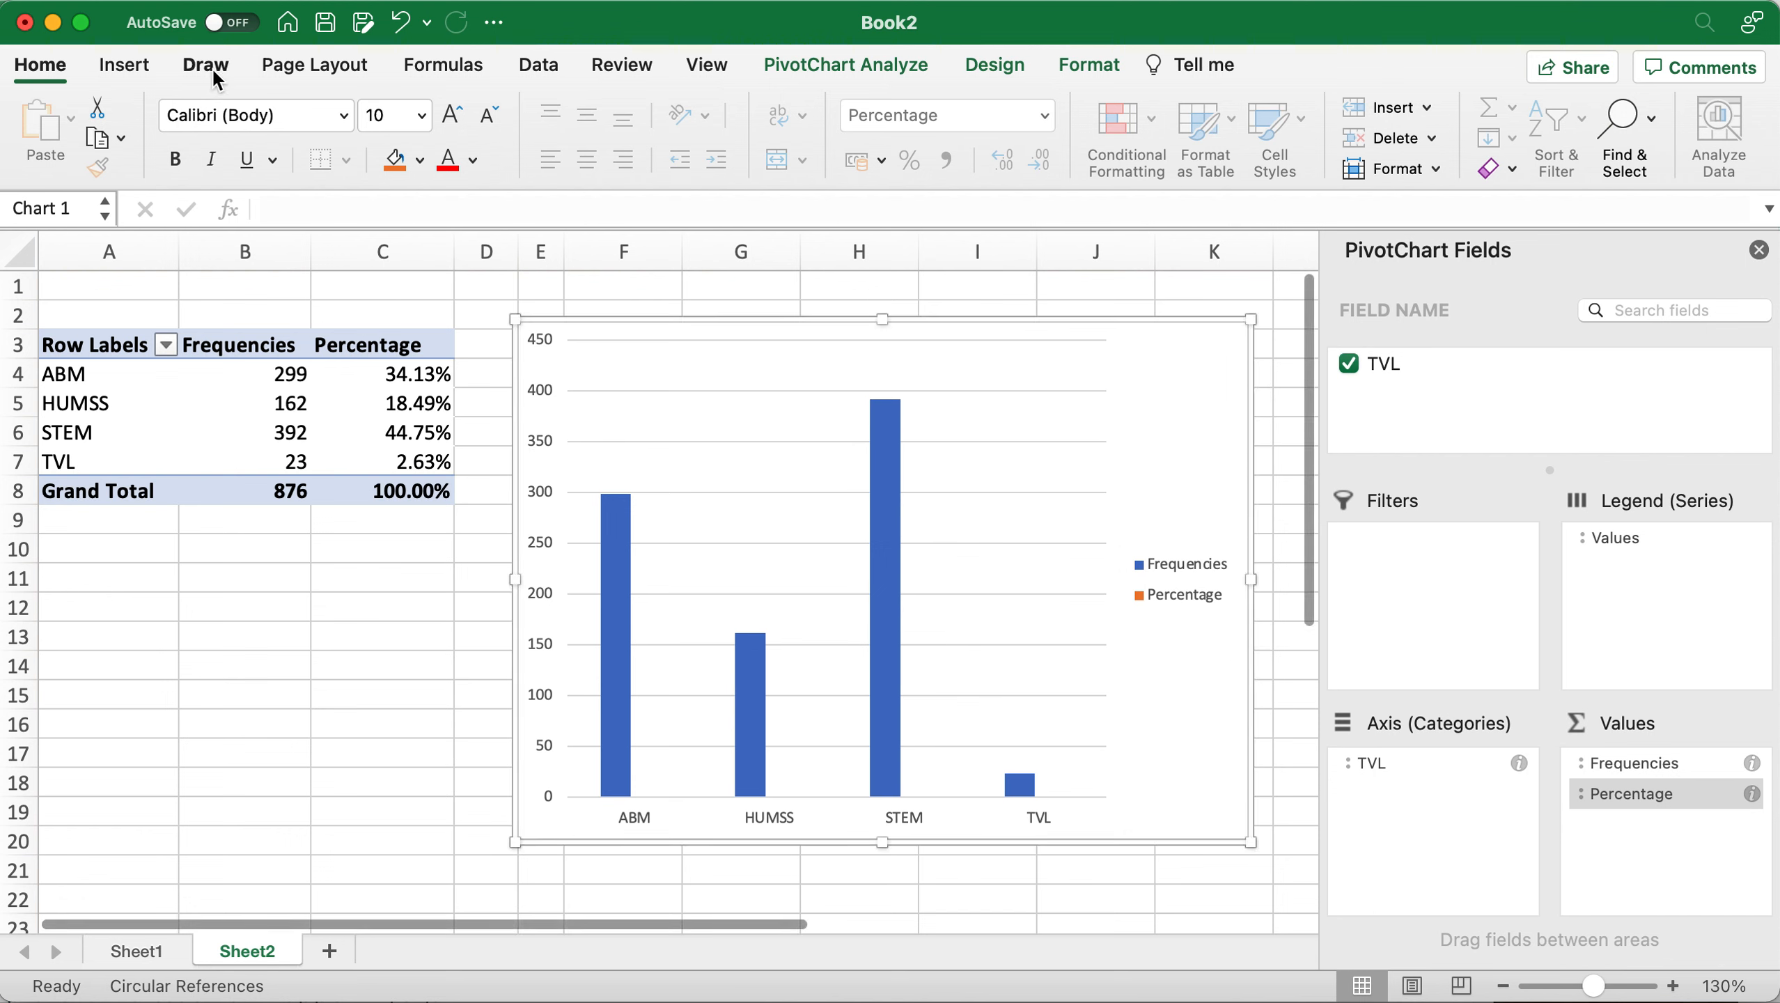
Insert a 2-D pie PivotChart from A3:B8 and shrink it to fit directly below the pivot table.
{"action": "left_click", "coordinate": [103, 372]}
{"action": "left_click_drag", "start_coordinate": [103, 344], "coordinate": [248, 488]}
{"action": "left_click", "coordinate": [126, 62]}
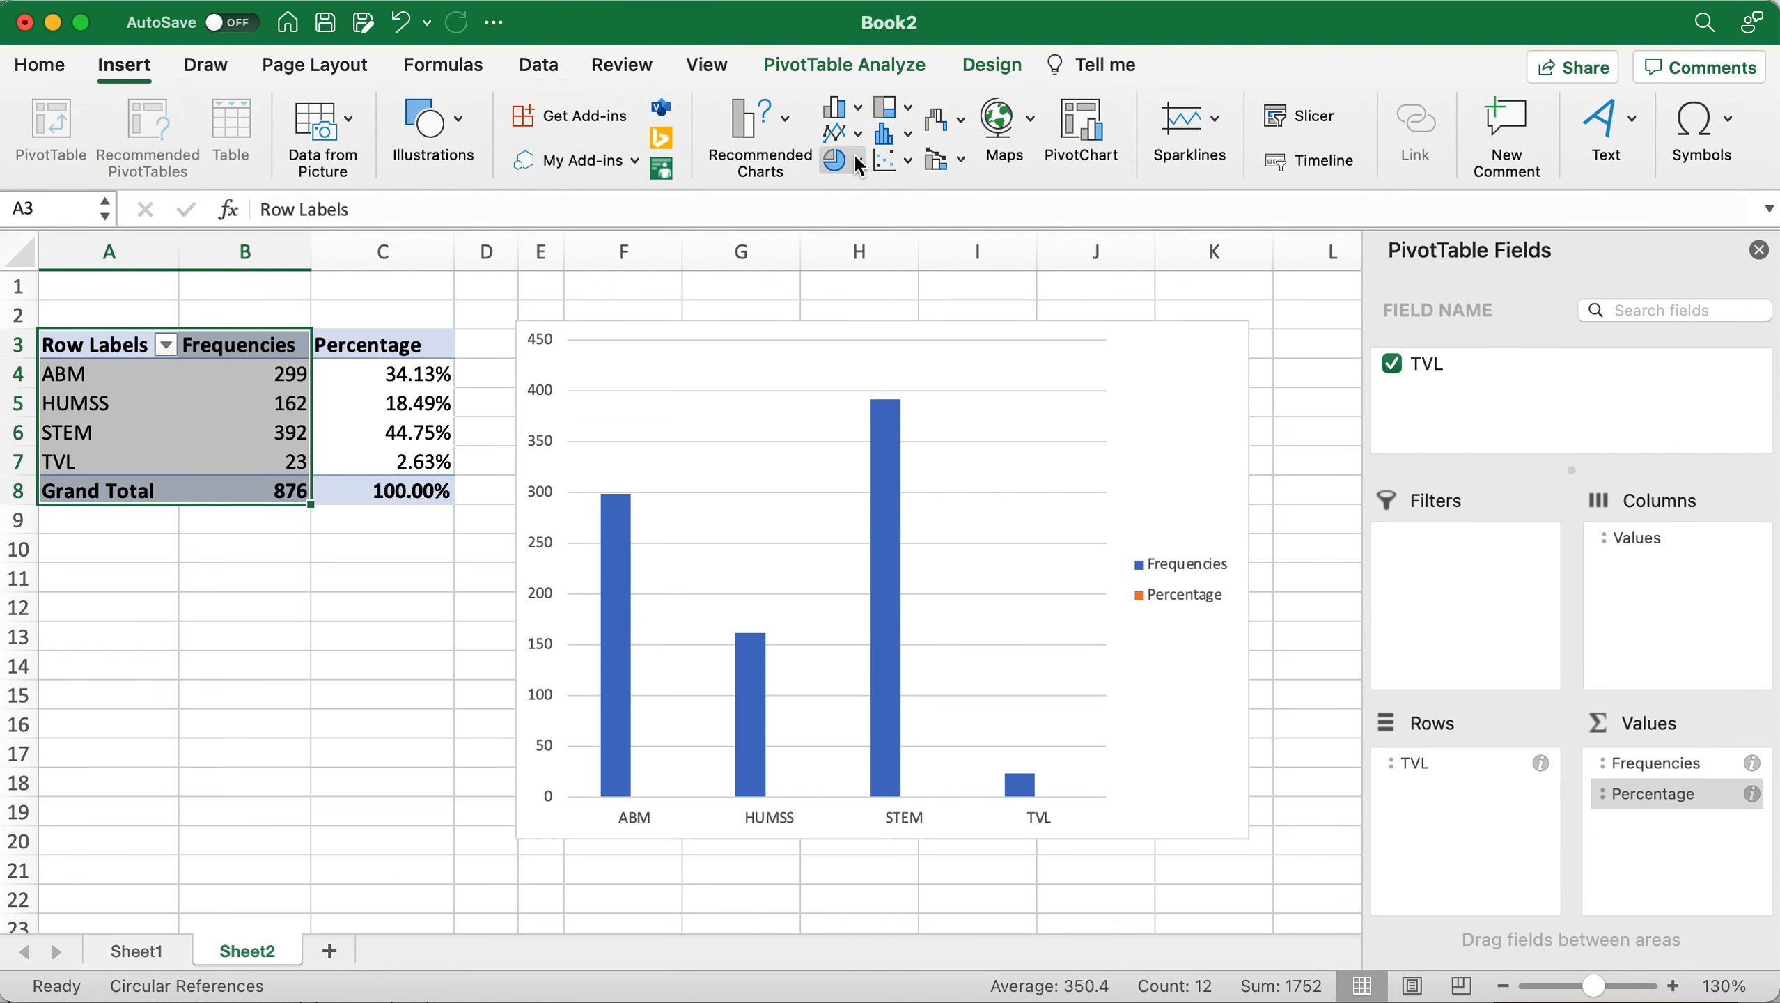
{"action": "left_click", "coordinate": [844, 162]}
{"action": "left_click", "coordinate": [897, 288]}
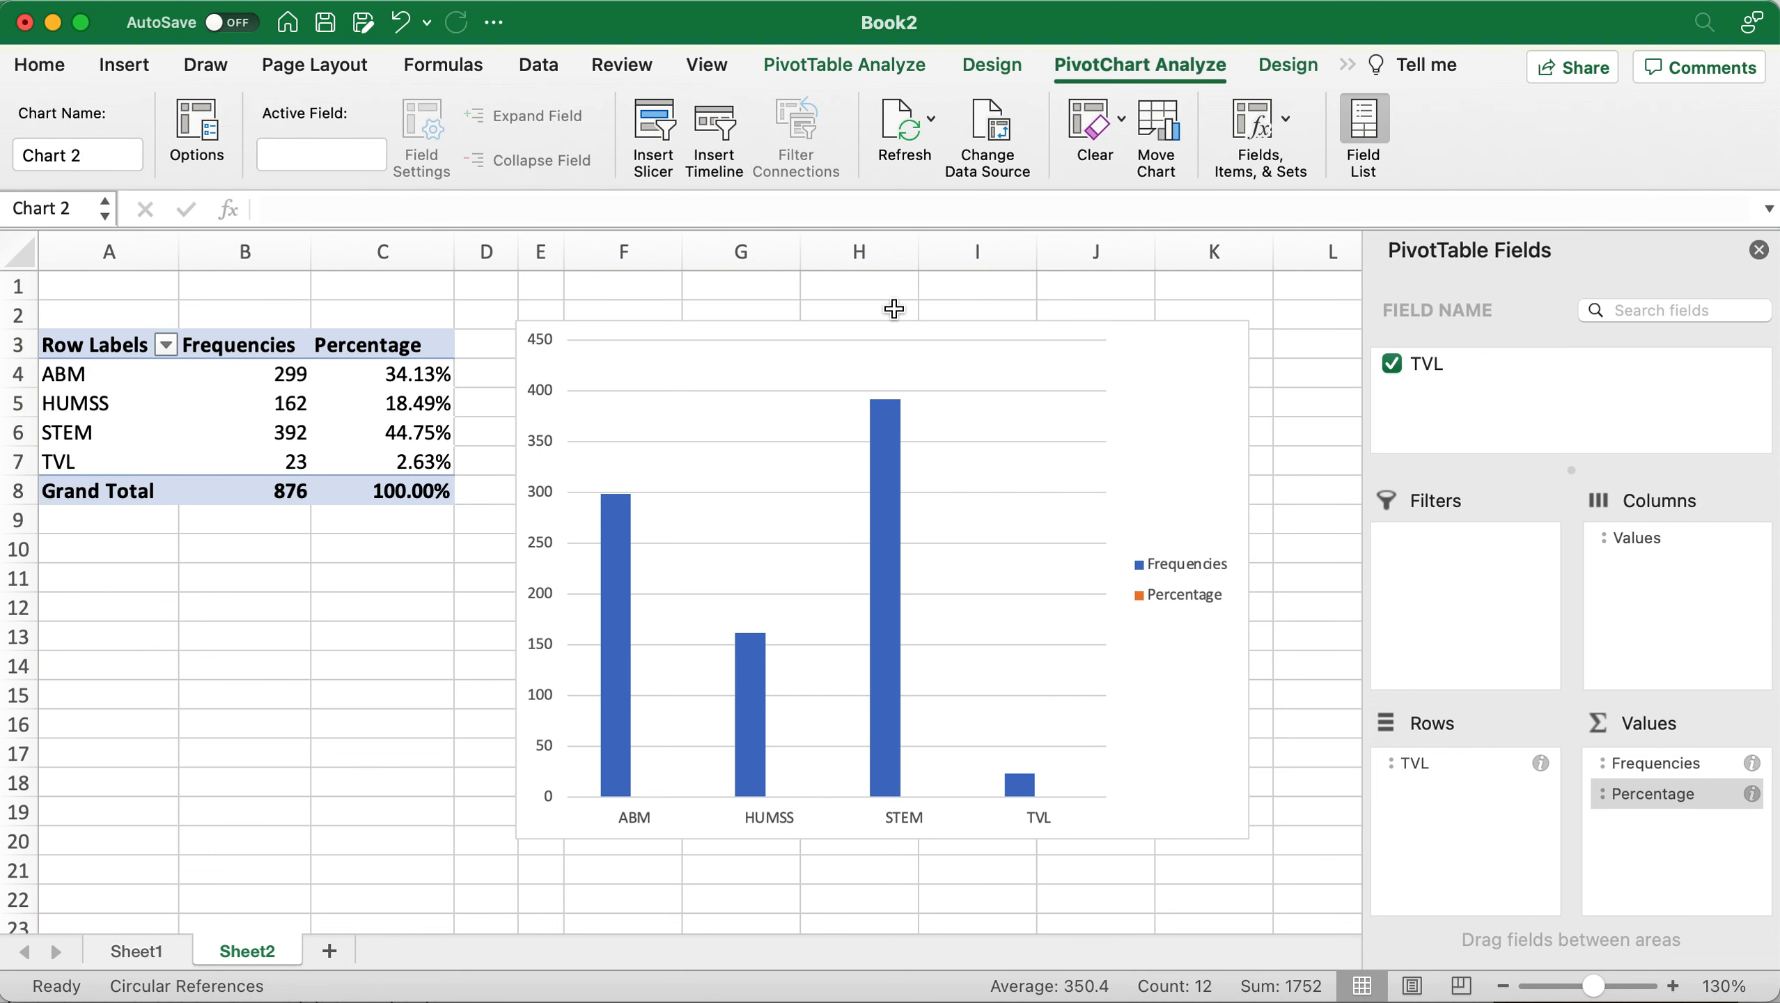
{"action": "left_click_drag", "start_coordinate": [910, 438], "coordinate": [680, 554]}
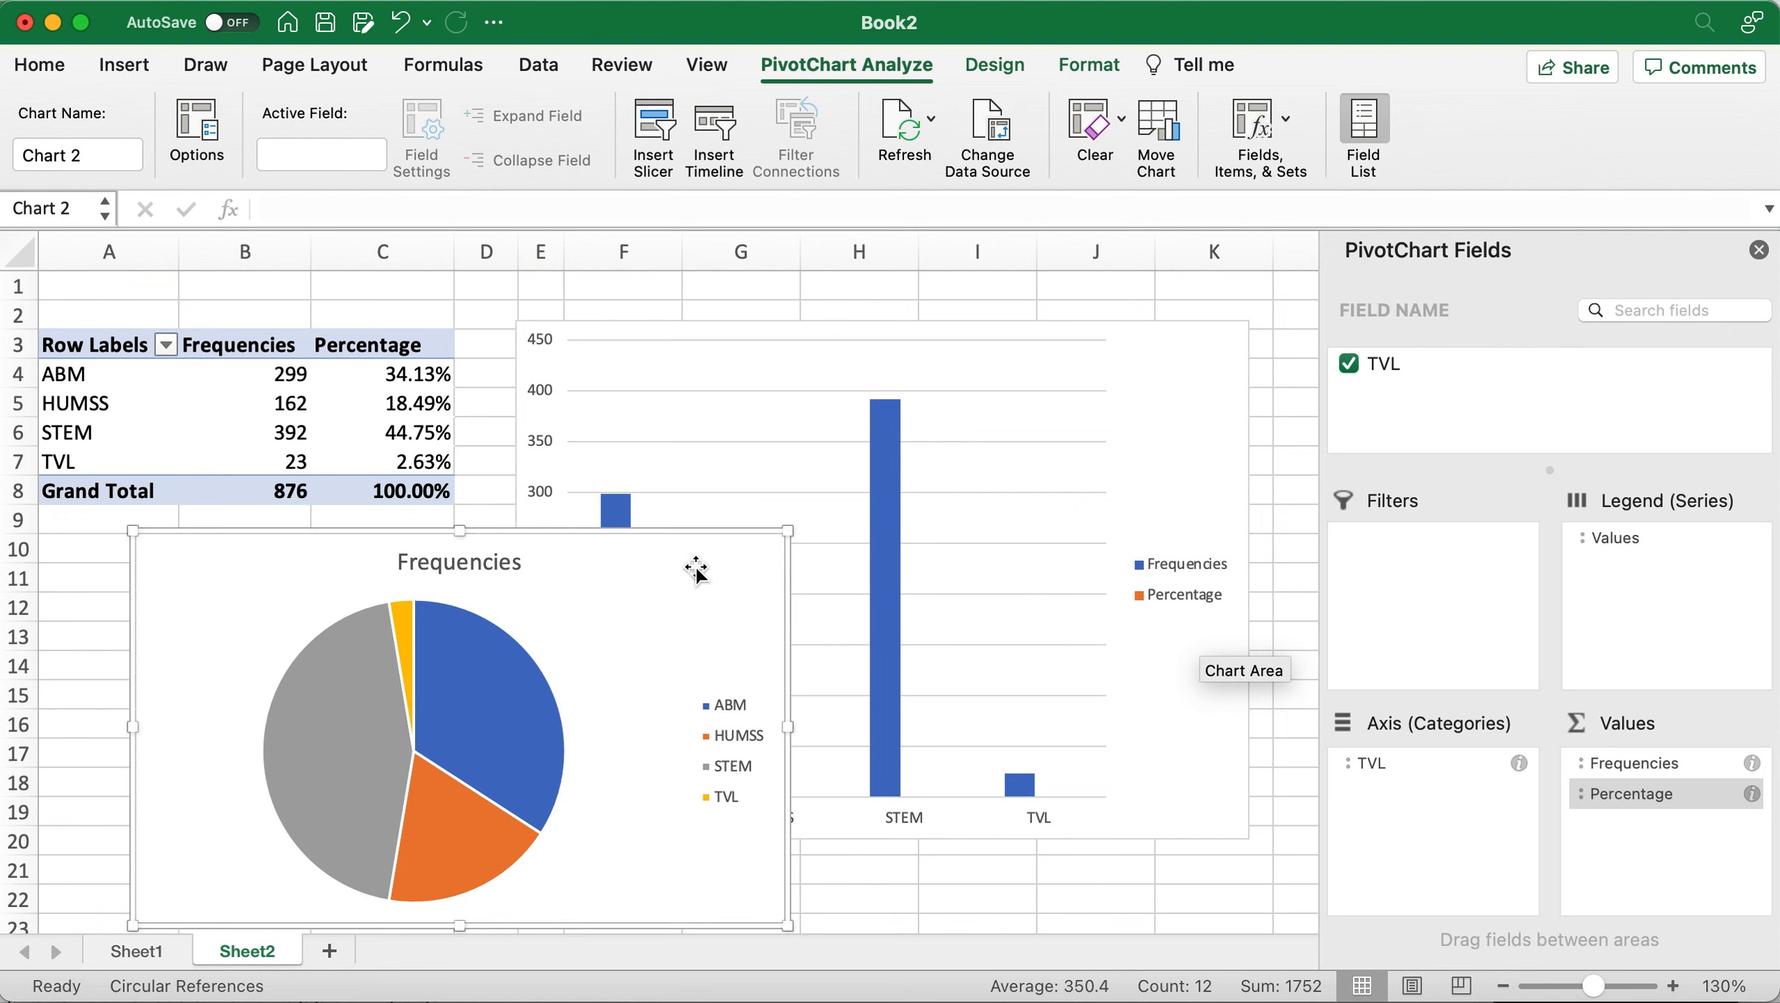
{"action": "left_click_drag", "start_coordinate": [788, 531], "coordinate": [421, 532]}
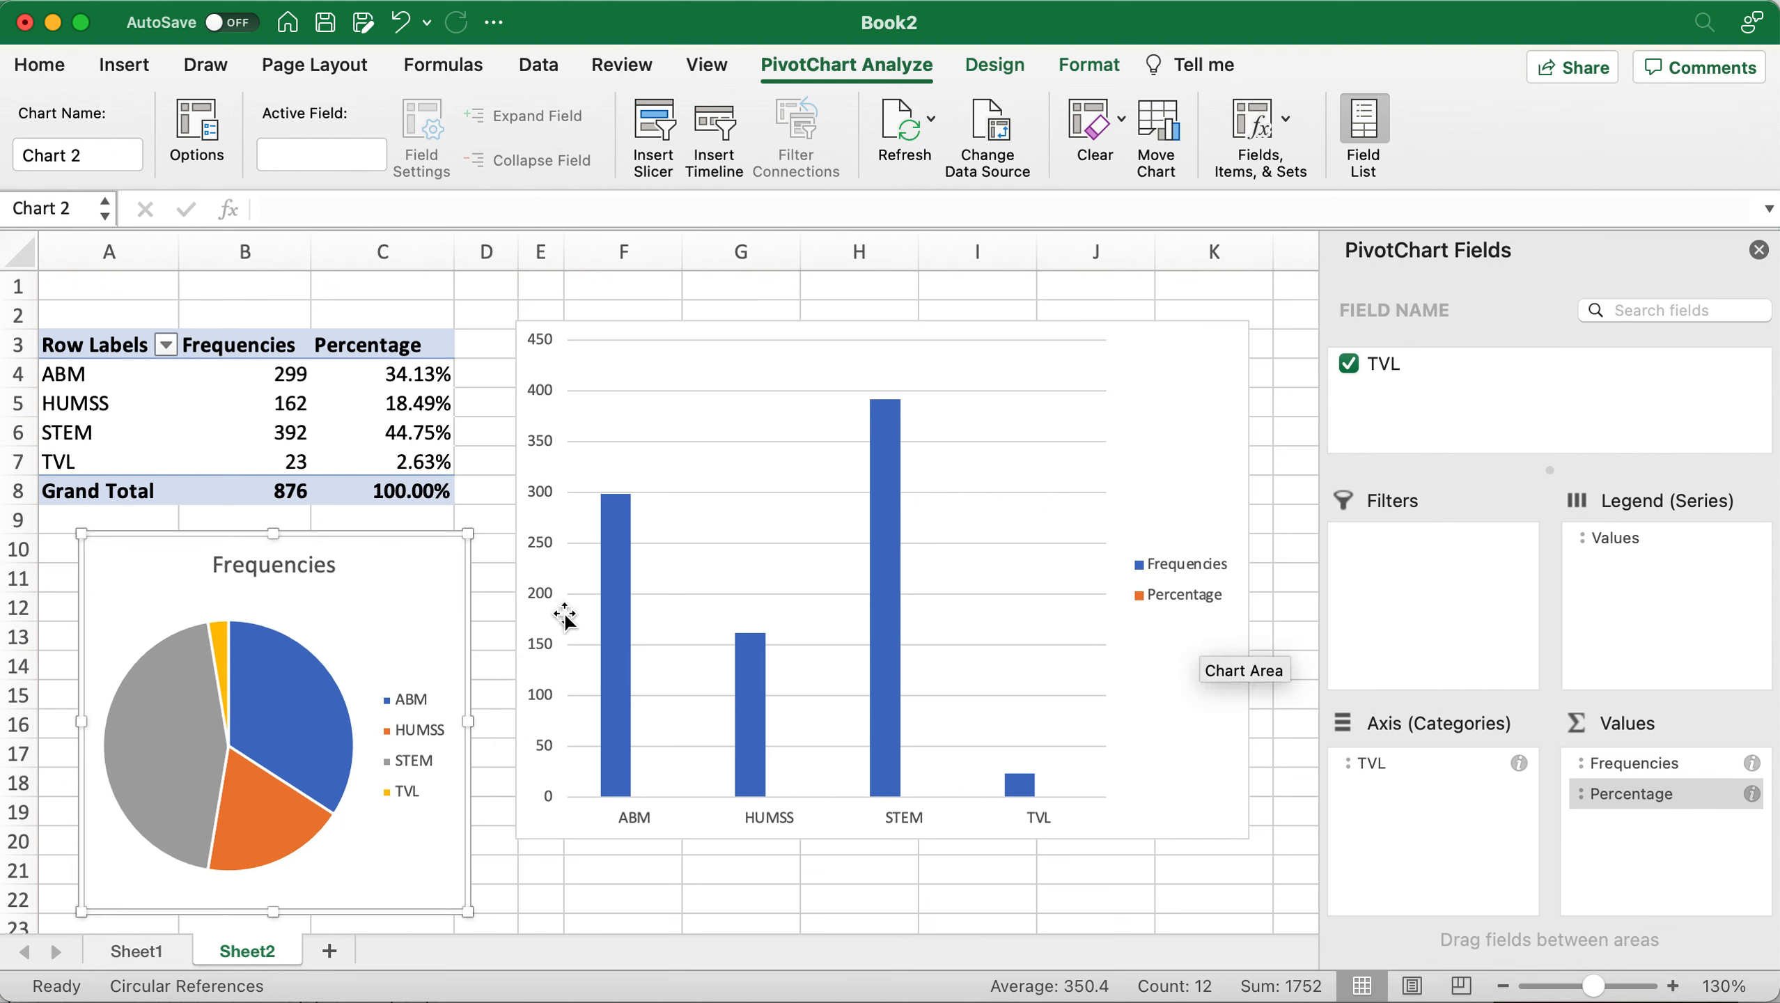
Review the pivot table's Frequencies and Percentage columns together with the column chart and the pie chart.
{"action": "left_click_drag", "start_coordinate": [129, 353], "coordinate": [432, 516]}
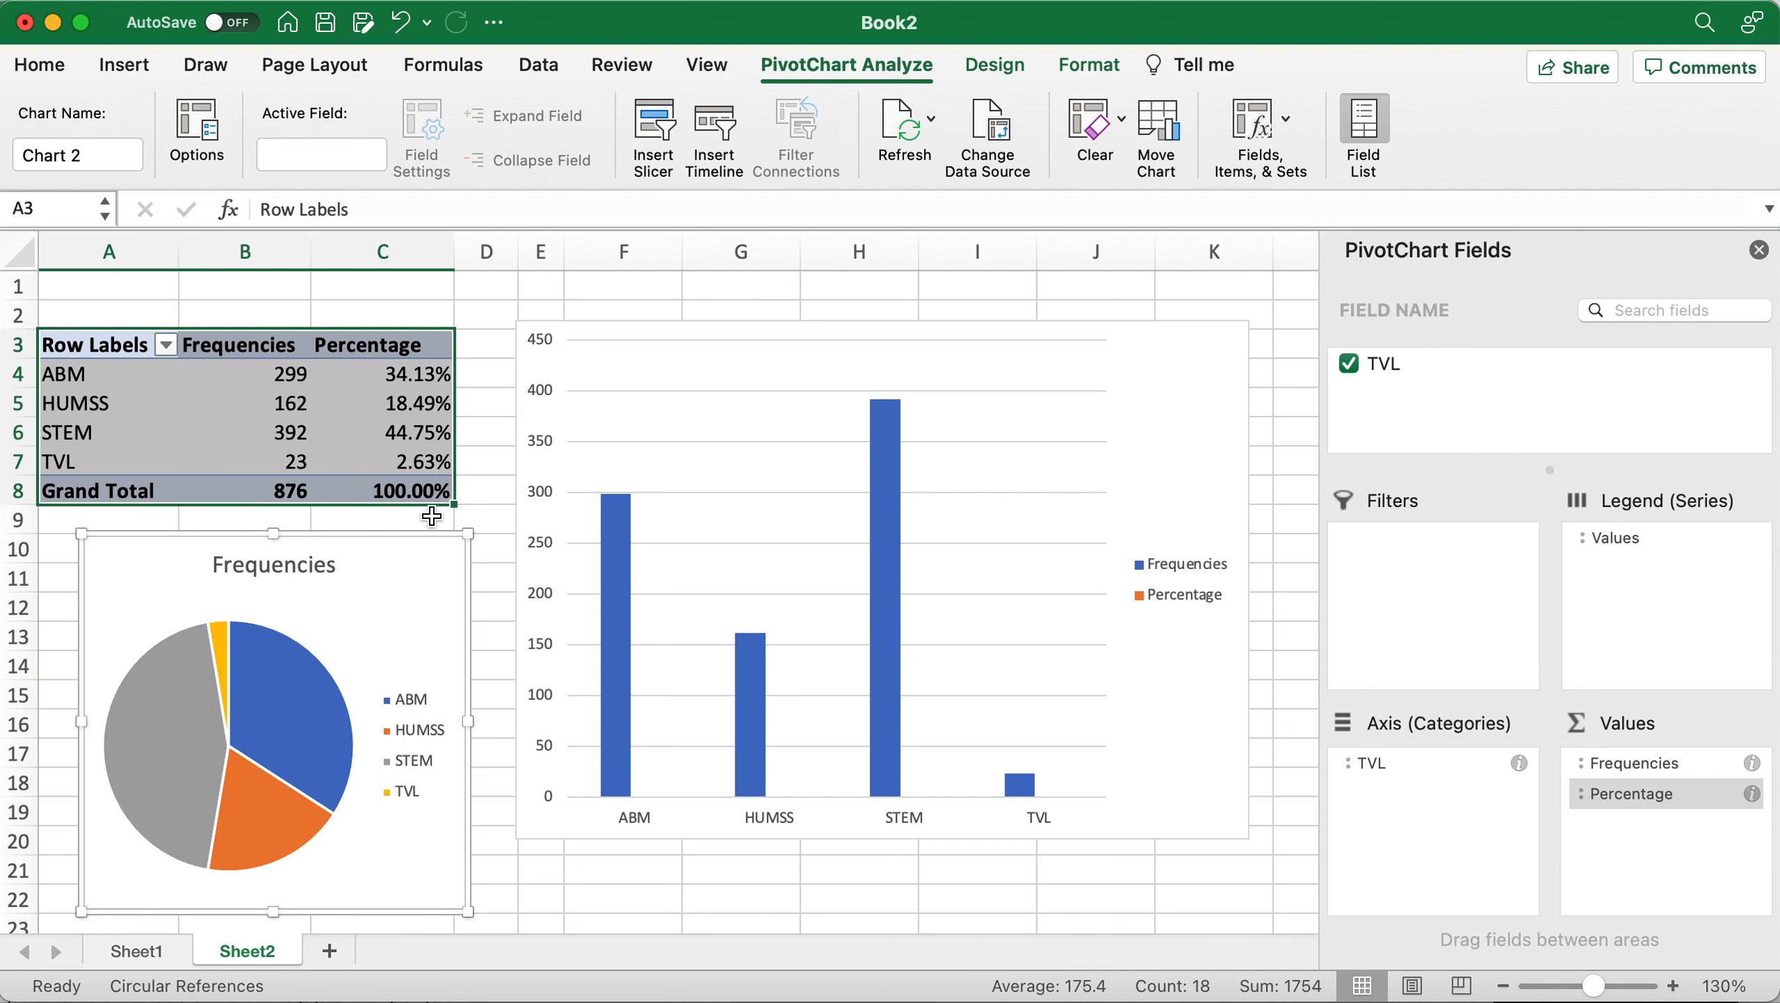
{"action": "left_click_drag", "start_coordinate": [270, 344], "coordinate": [254, 490]}
{"action": "left_click", "coordinate": [419, 342]}
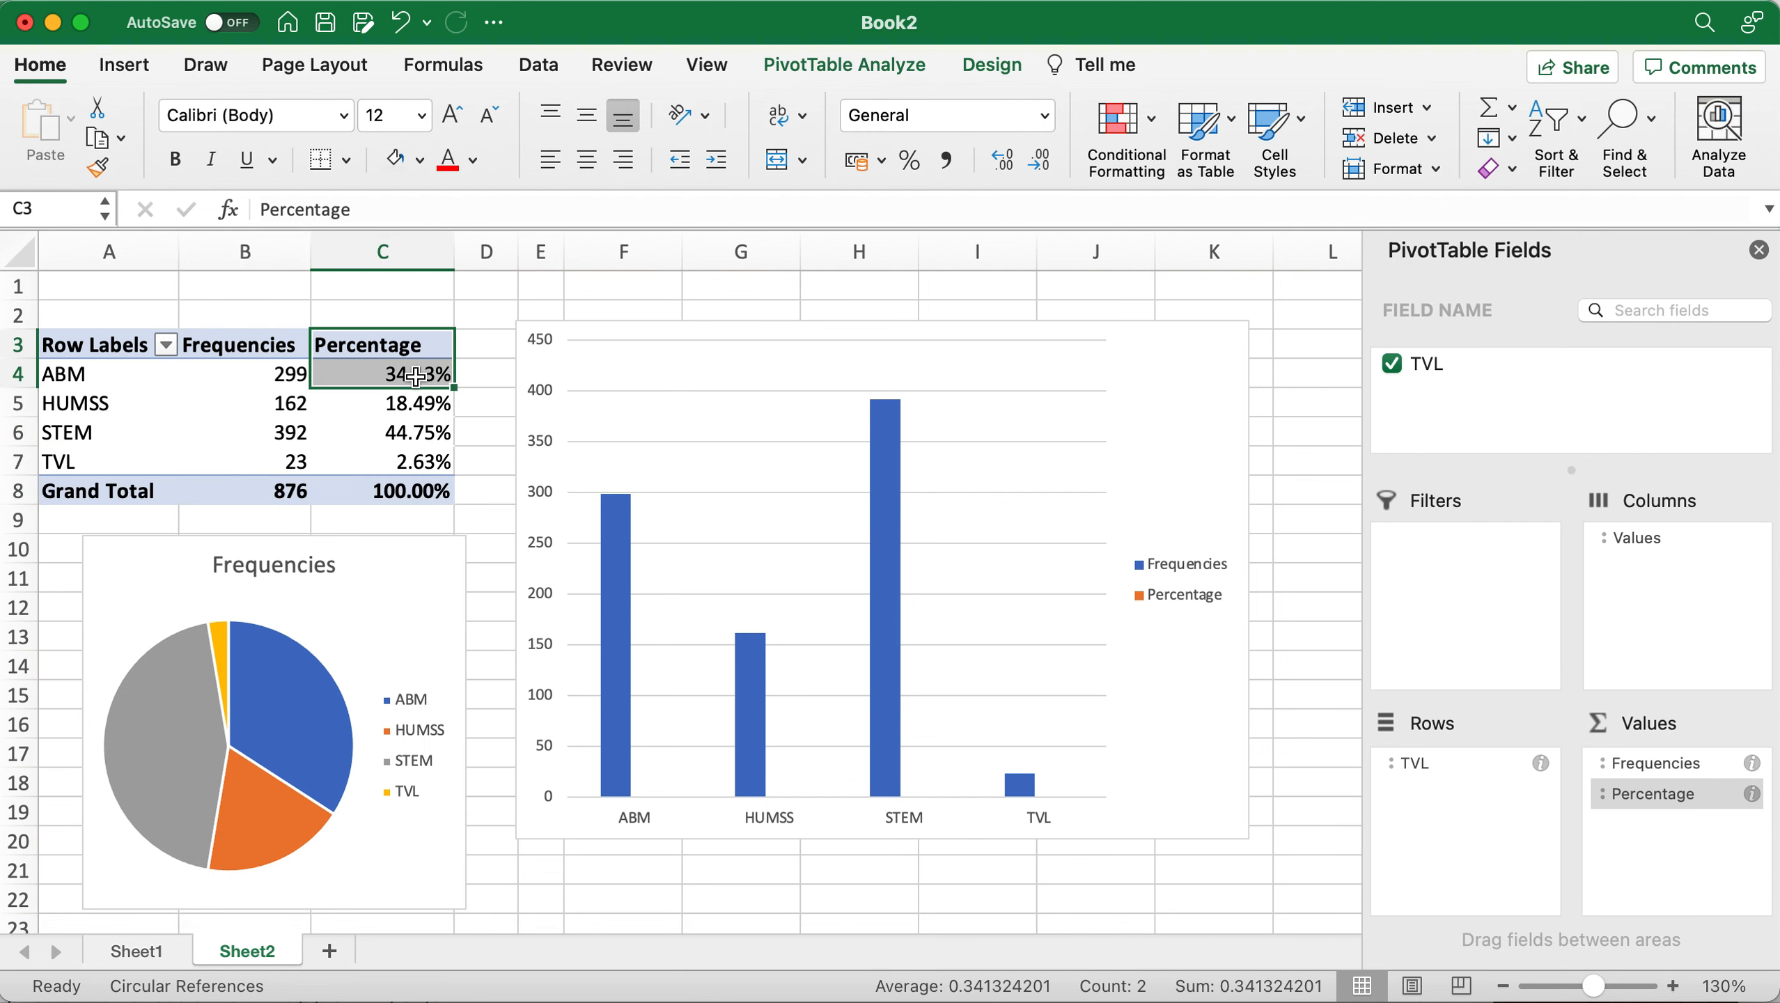
{"action": "left_click_drag", "start_coordinate": [419, 342], "coordinate": [414, 490]}
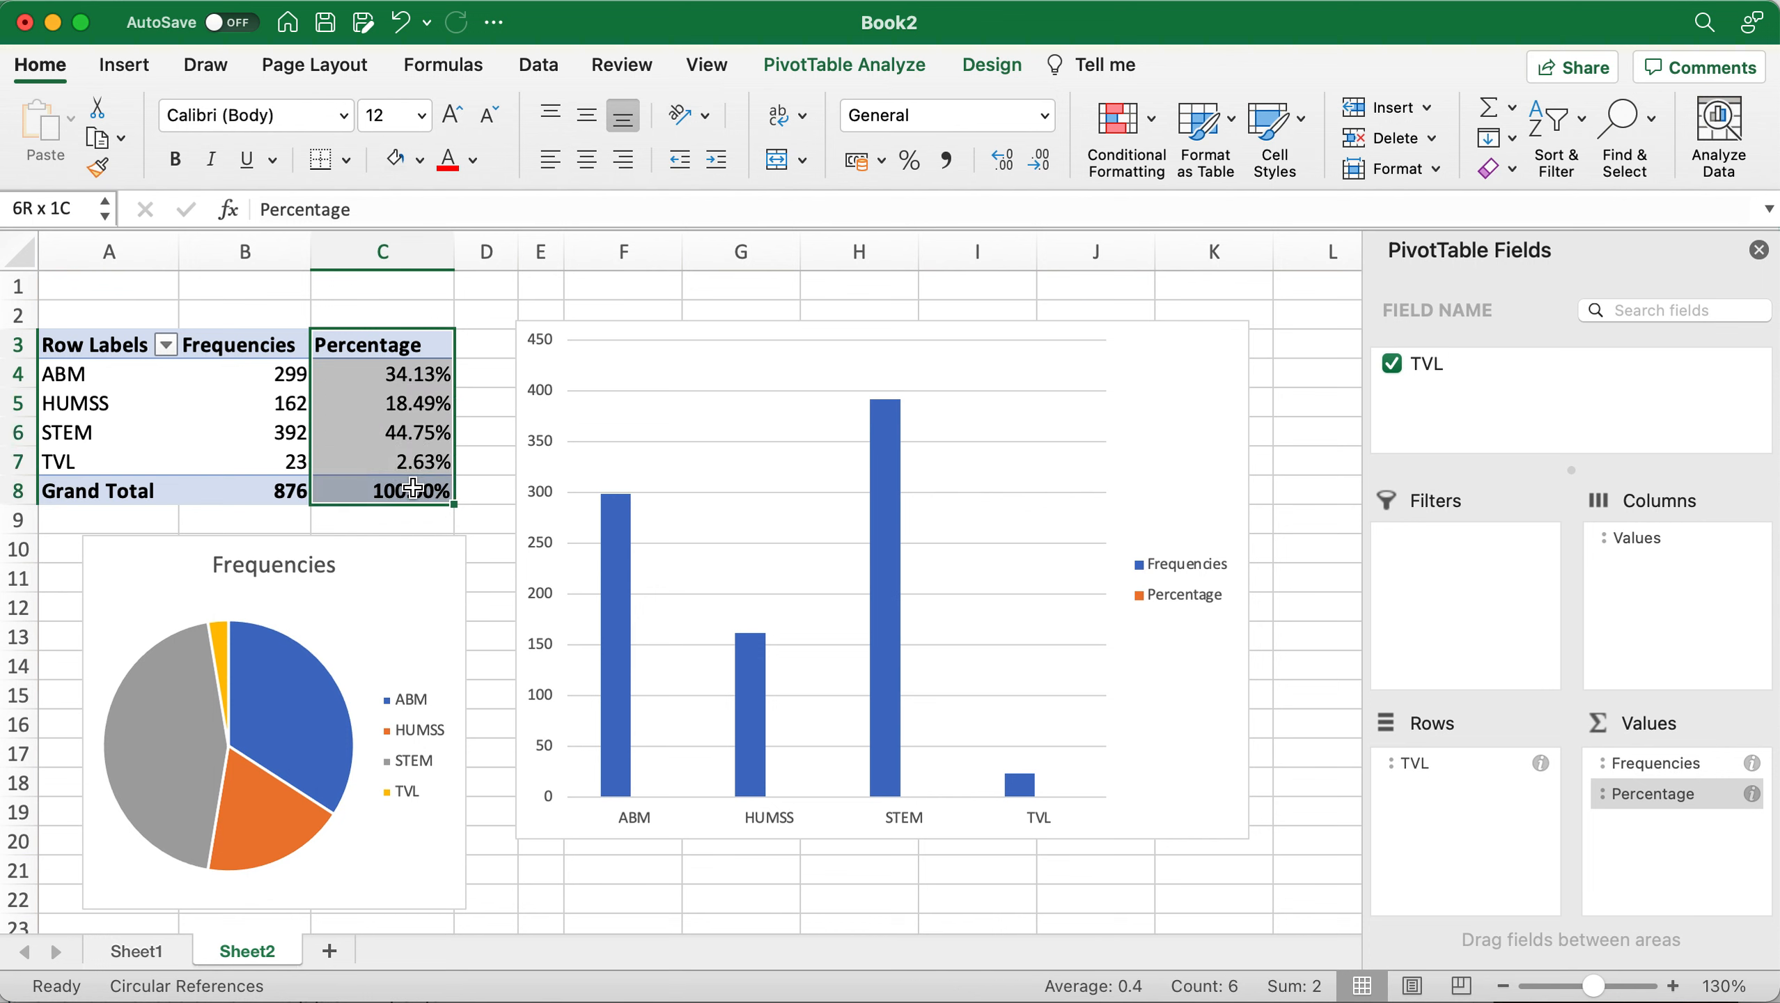
{"action": "left_click", "coordinate": [1153, 416]}
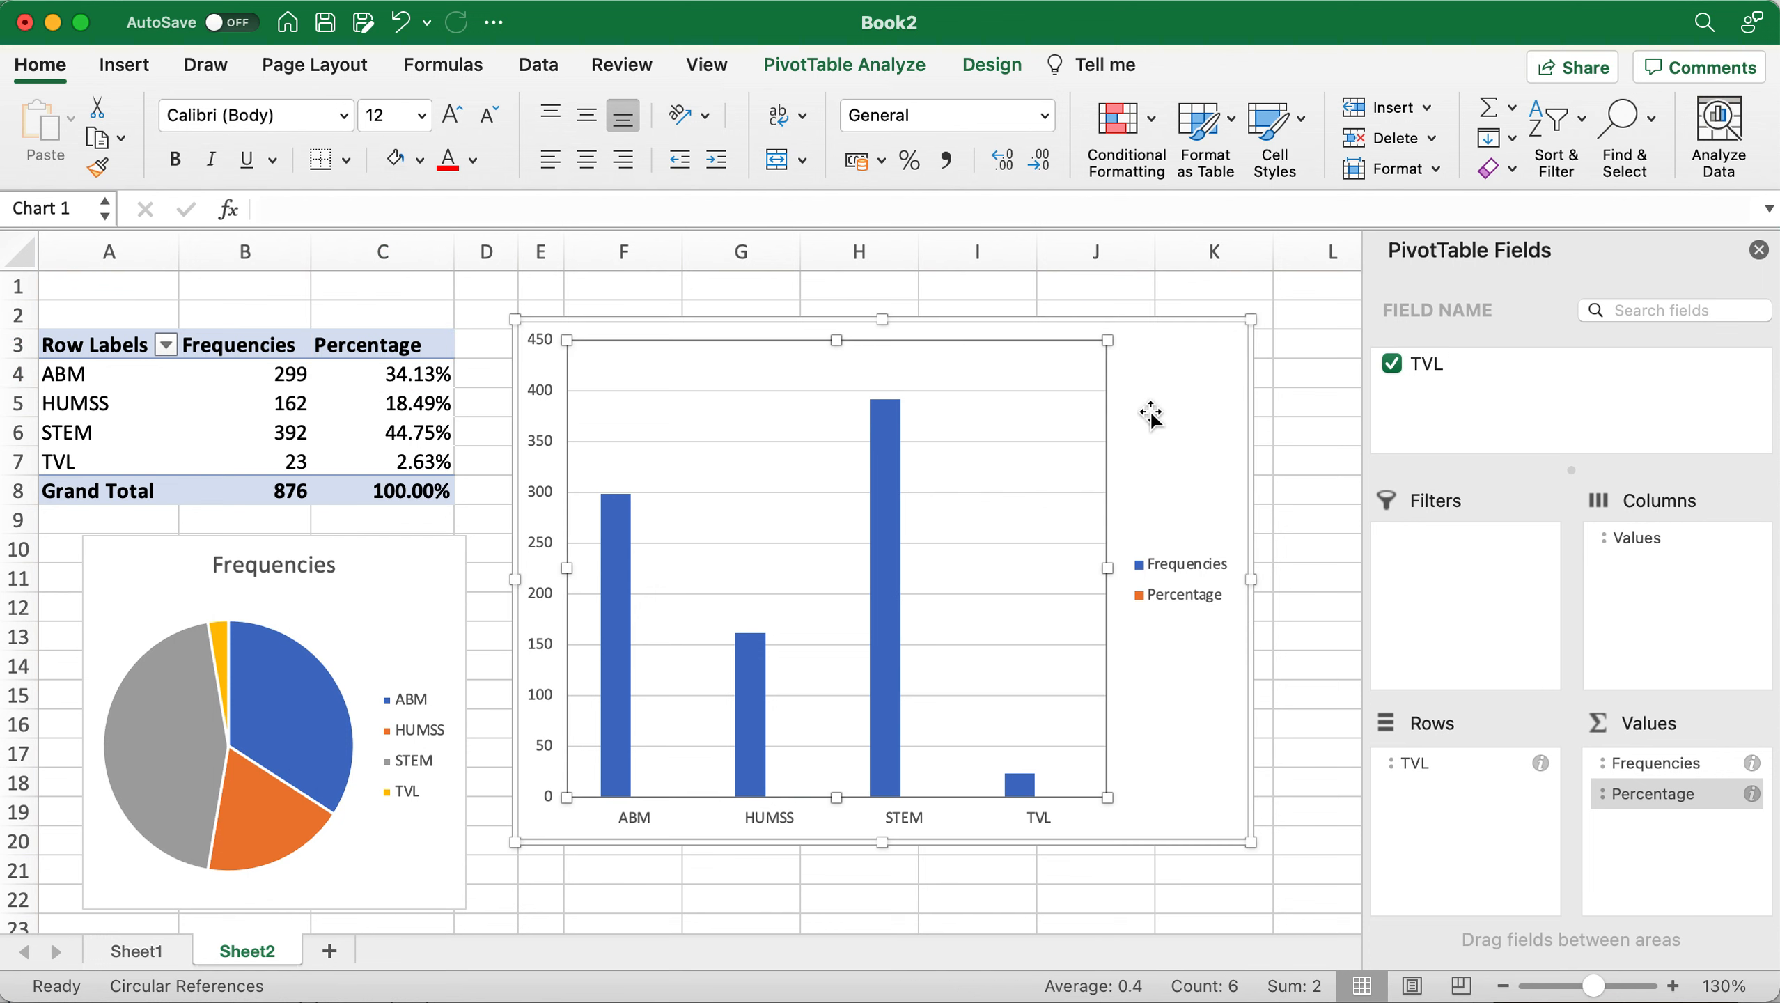
{"action": "left_click", "coordinate": [1292, 380]}
{"action": "left_click", "coordinate": [387, 583]}
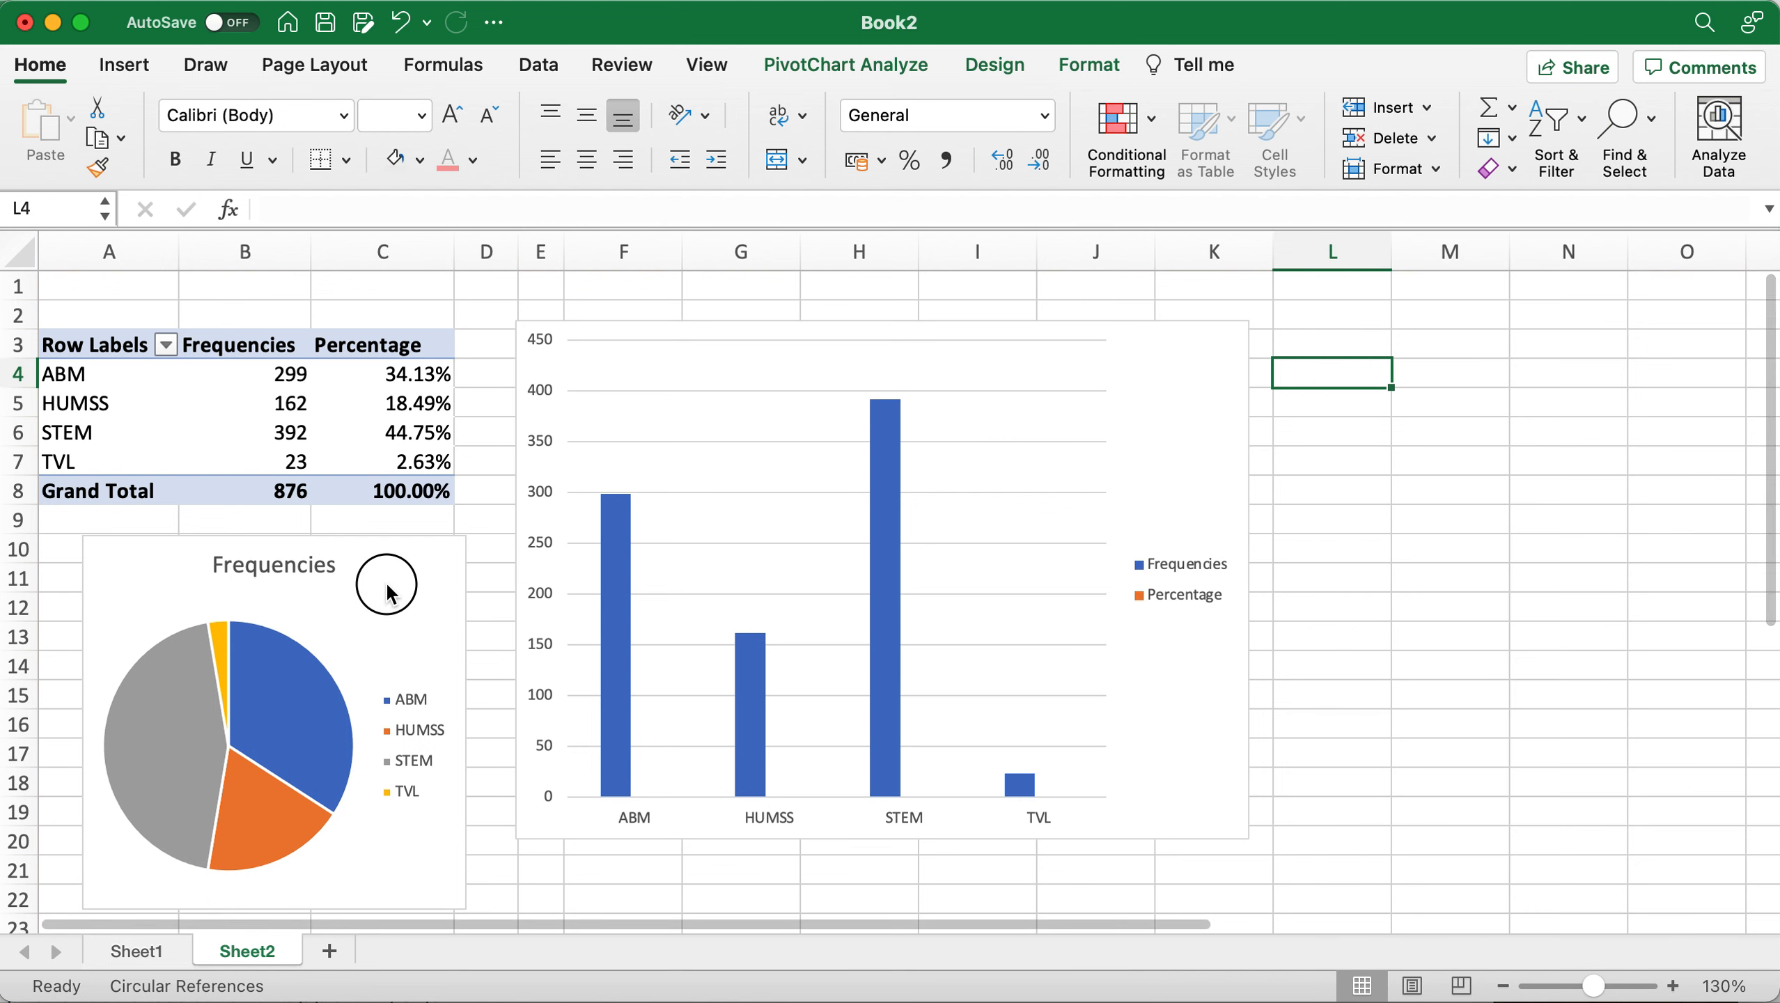